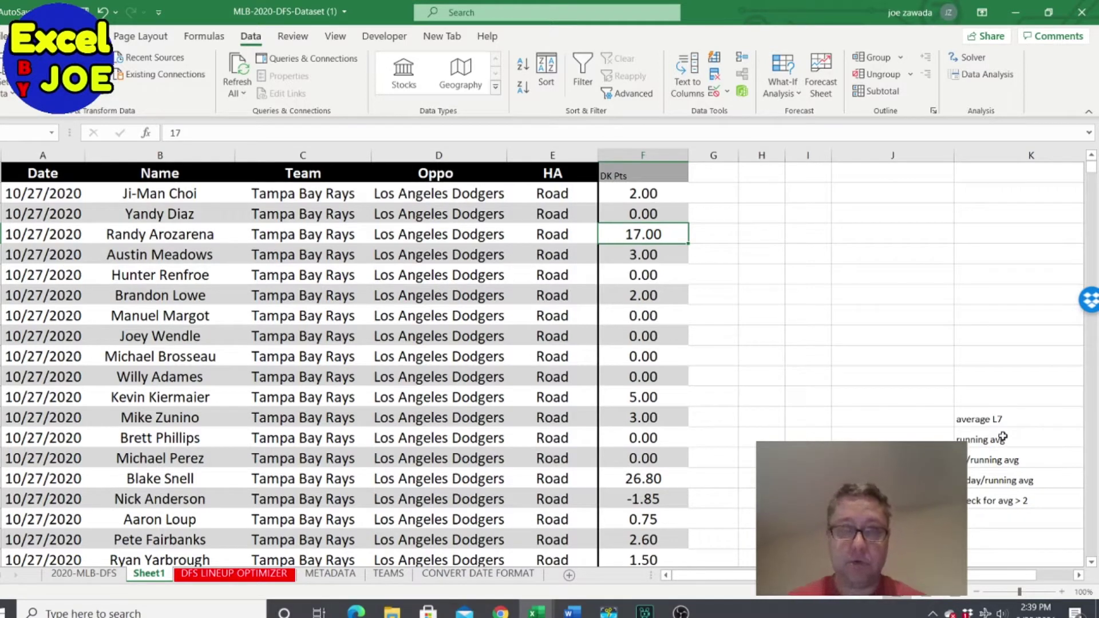
Point out the game dates in column A of the MLB-2020-DFS-Dataset Sheet1 table.
{"action": "left_click", "coordinate": [113, 262]}
Point out the game dates, opponent teams and home/road (HA) columns.
{"action": "left_click", "coordinate": [45, 261]}
{"action": "left_click", "coordinate": [45, 370]}
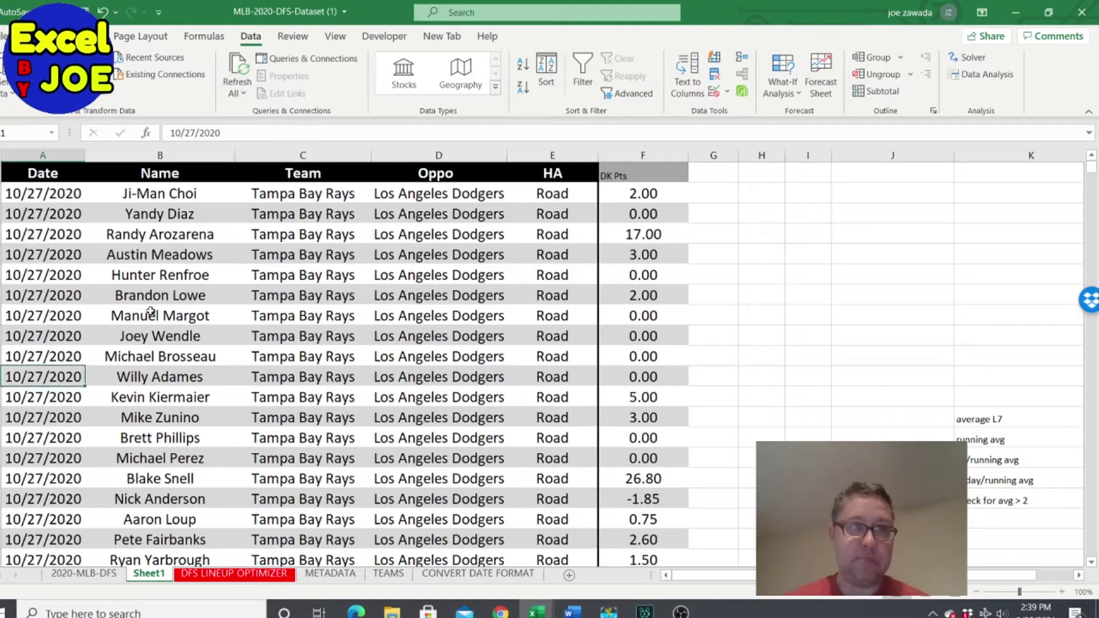
{"action": "left_click", "coordinate": [151, 312]}
{"action": "left_click", "coordinate": [194, 233]}
{"action": "left_click", "coordinate": [291, 238]}
{"action": "left_click", "coordinate": [428, 239]}
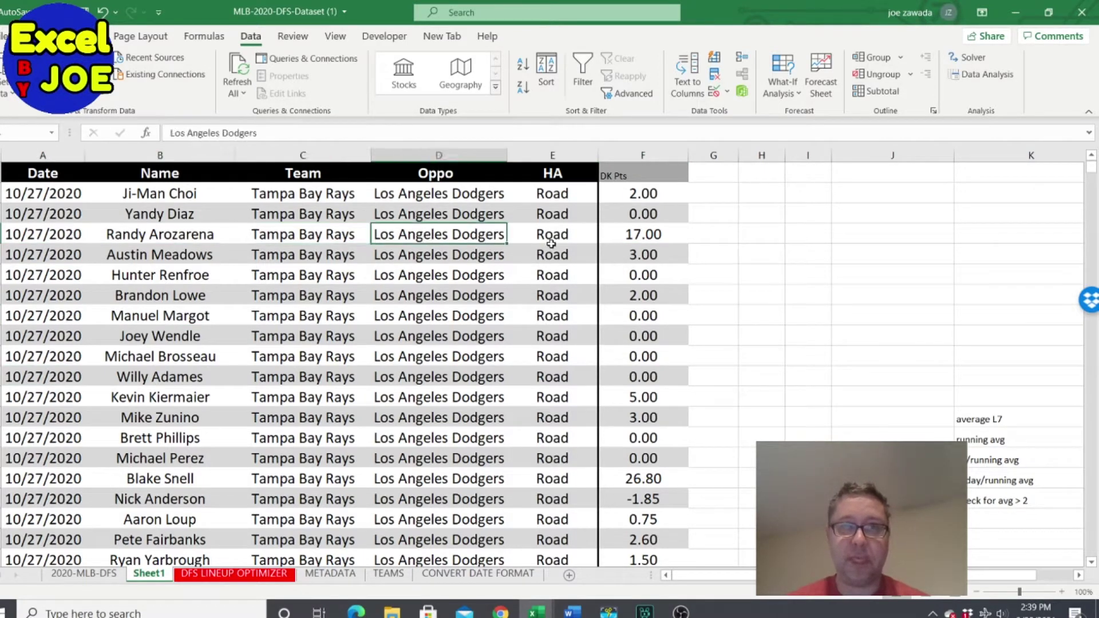
{"action": "left_click", "coordinate": [551, 252]}
{"action": "left_click", "coordinate": [553, 317]}
{"action": "left_click", "coordinate": [556, 241]}
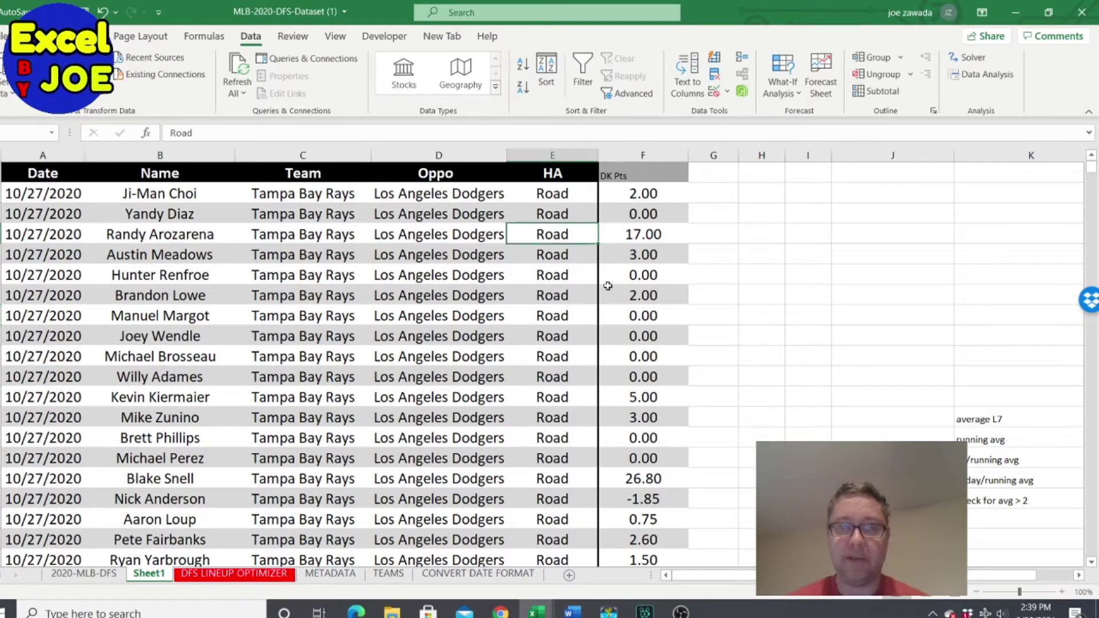
Highlight the DK Pts column and its scores.
{"action": "left_click", "coordinate": [633, 256]}
{"action": "left_click", "coordinate": [635, 176]}
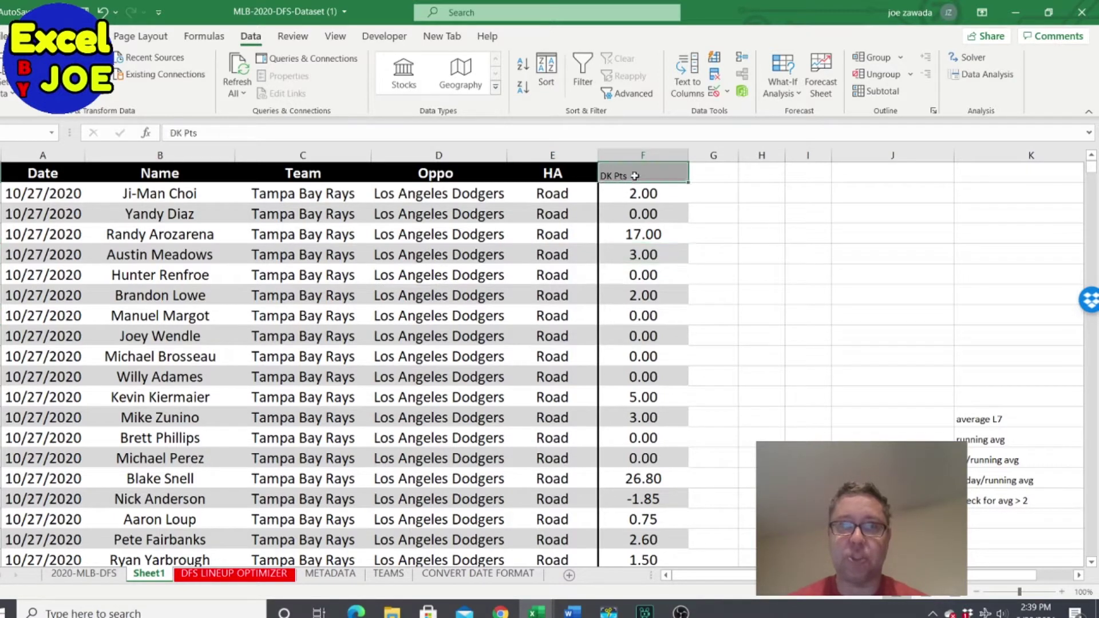
{"action": "left_click", "coordinate": [633, 212]}
{"action": "left_click", "coordinate": [637, 191]}
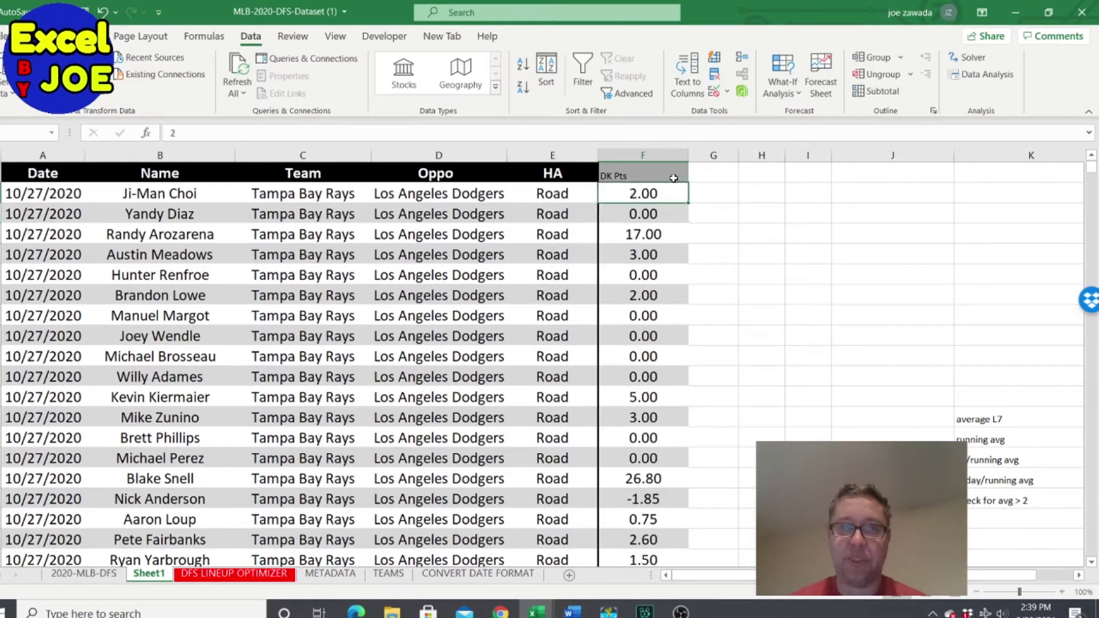
Enter the header 'Avg FP' in G1, replacing the first attempt 'Running avg'.
{"action": "left_click", "coordinate": [710, 169]}
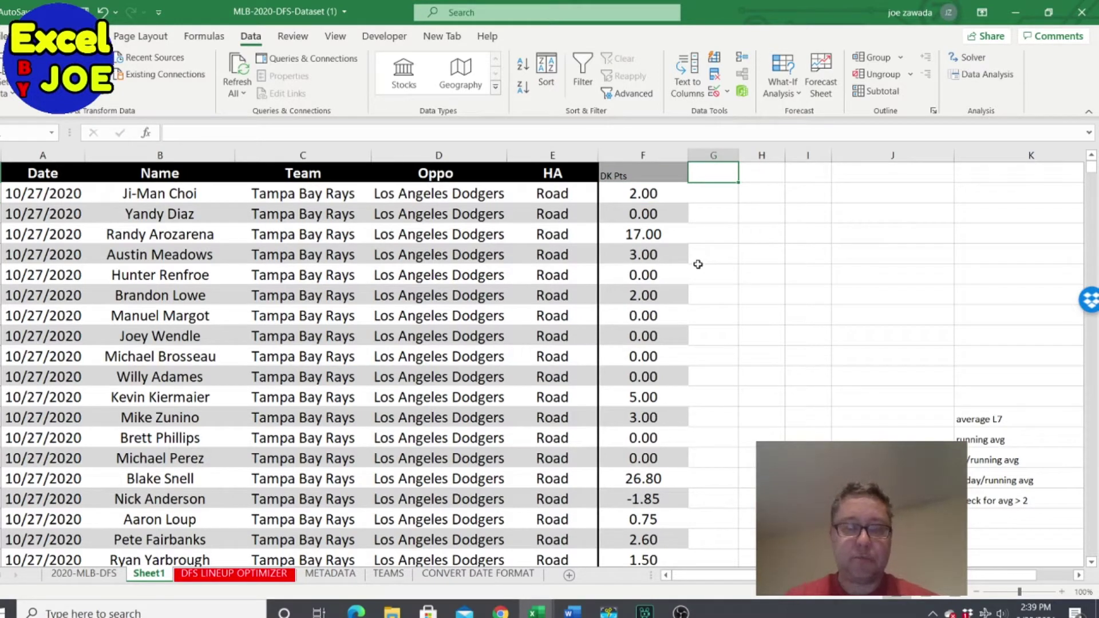
{"action": "type", "text": "Runnin"}
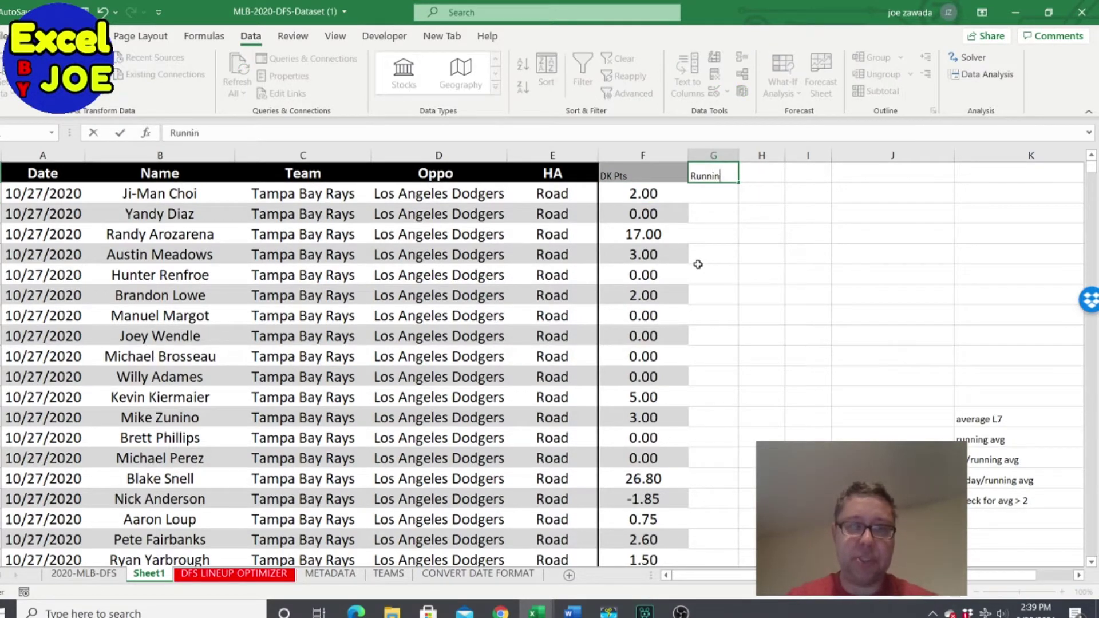
{"action": "type", "text": "g avg"}
{"action": "key", "text": "ctrl+Return"}
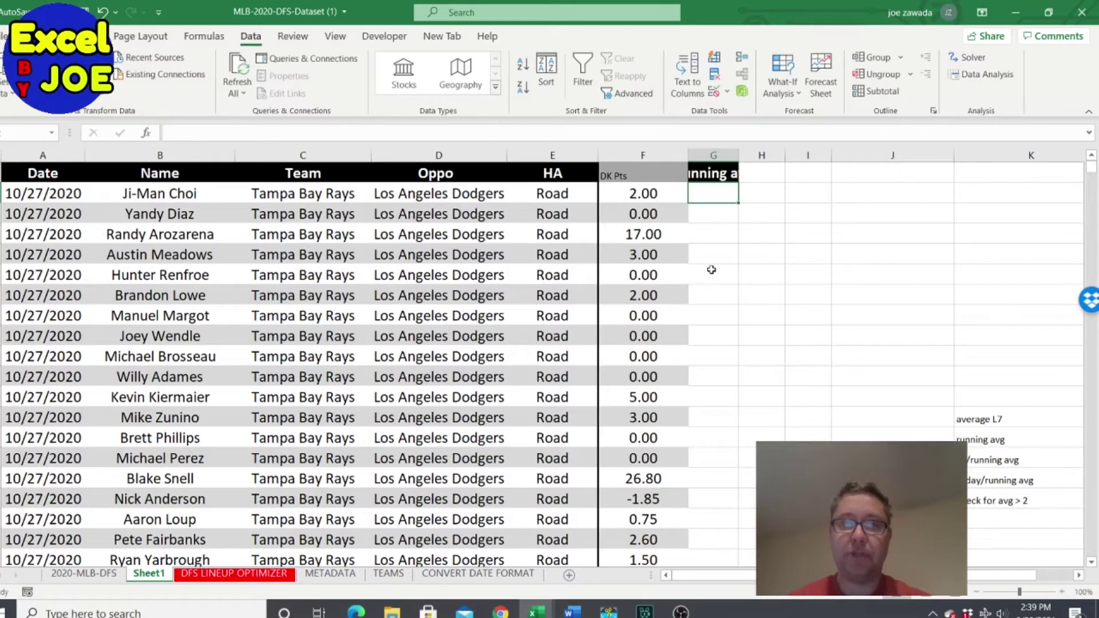
{"action": "type", "text": "A"}
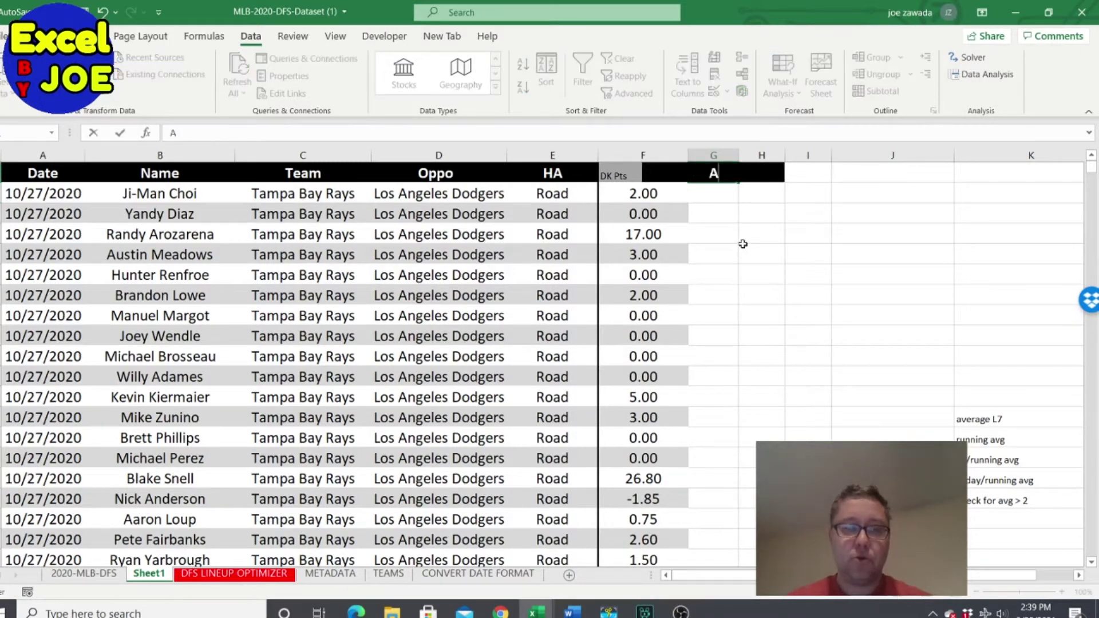
{"action": "type", "text": "vg F"}
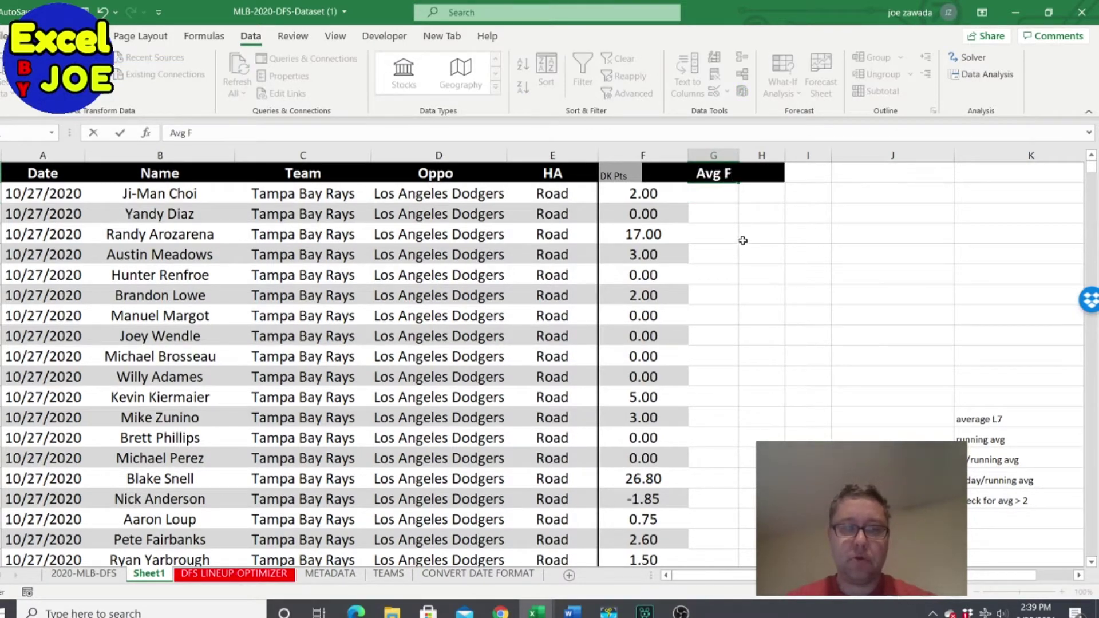
{"action": "type", "text": "P"}
{"action": "key", "text": "Return"}
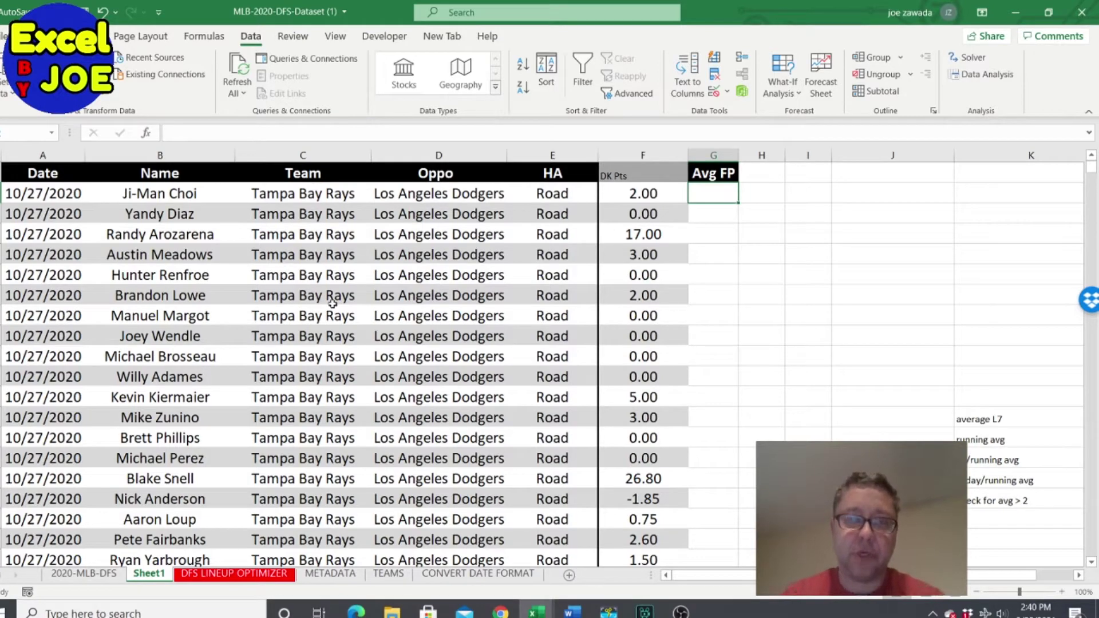
Start an AVERAGEIFS in G2 averaging column F for rows whose name matches B2.
{"action": "type", "text": "=avera"}
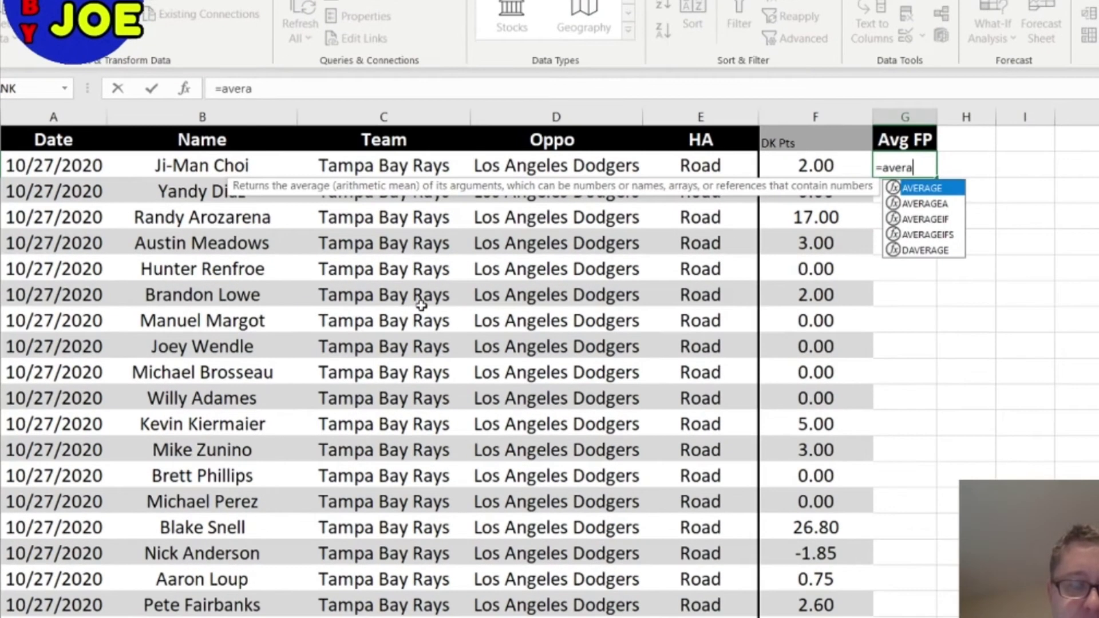
{"action": "type", "text": "geifs("}
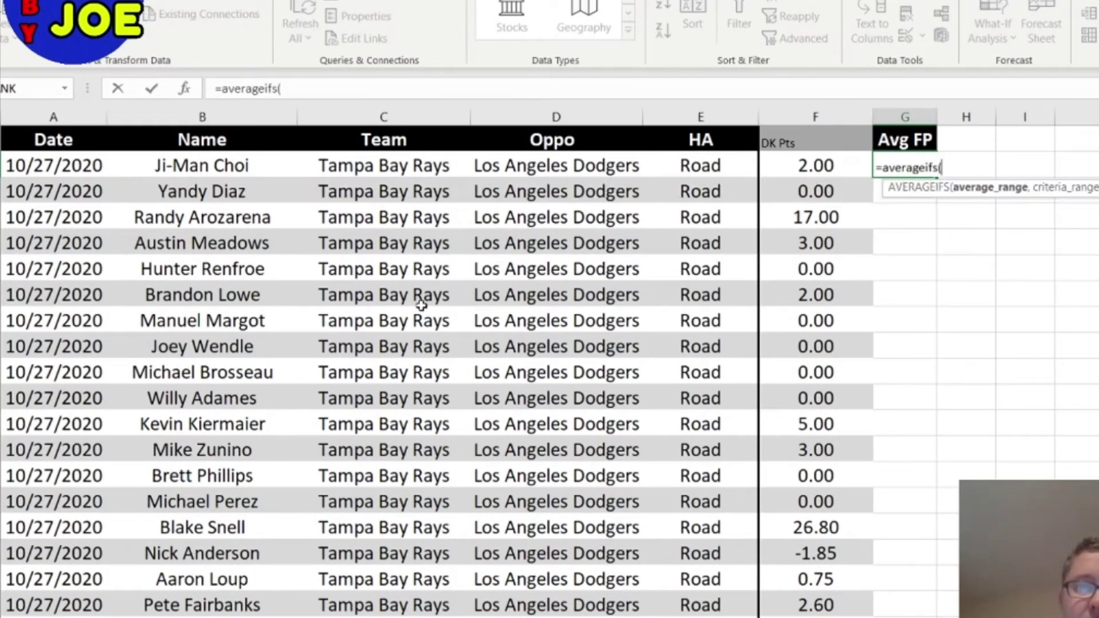
{"action": "left_click", "coordinate": [814, 116]}
{"action": "type", "text": ","}
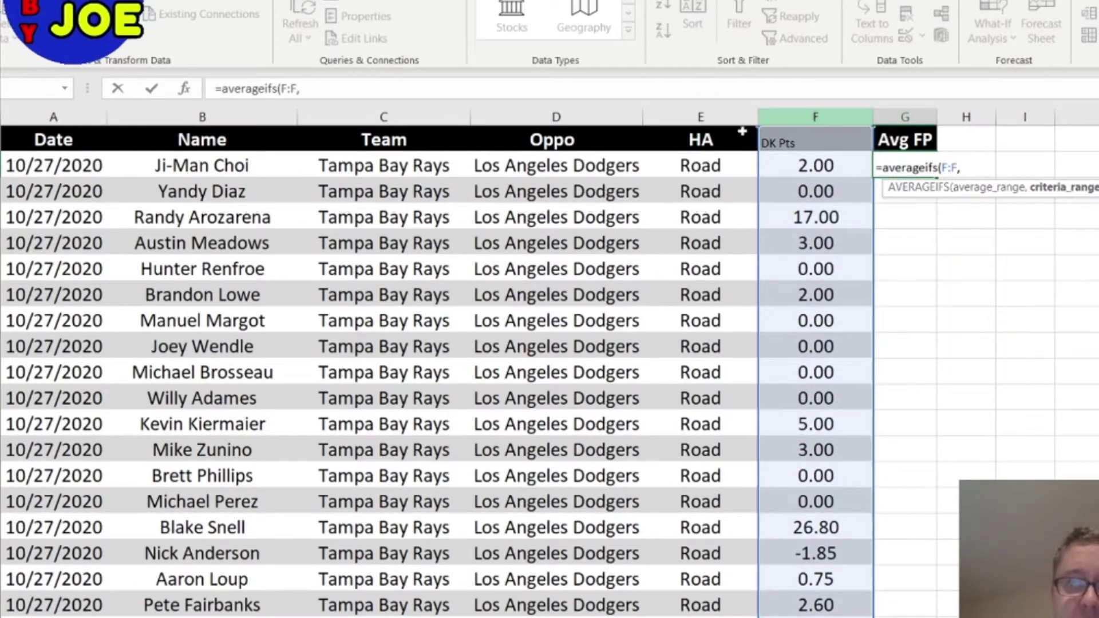
{"action": "left_click", "coordinate": [203, 119]}
{"action": "type", "text": ","}
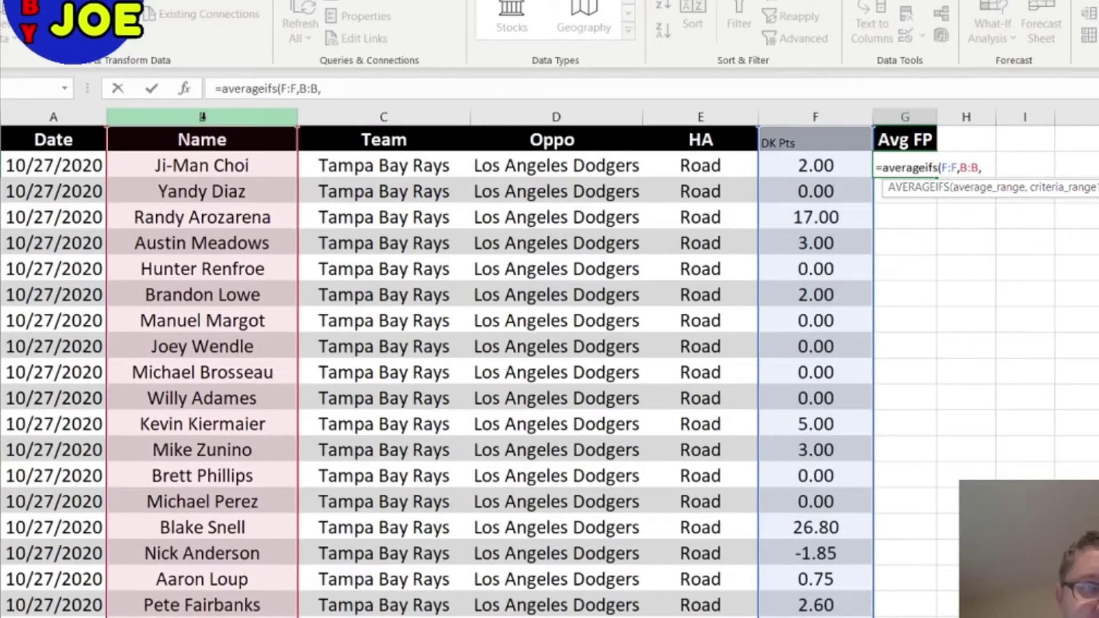
{"action": "left_click", "coordinate": [240, 165]}
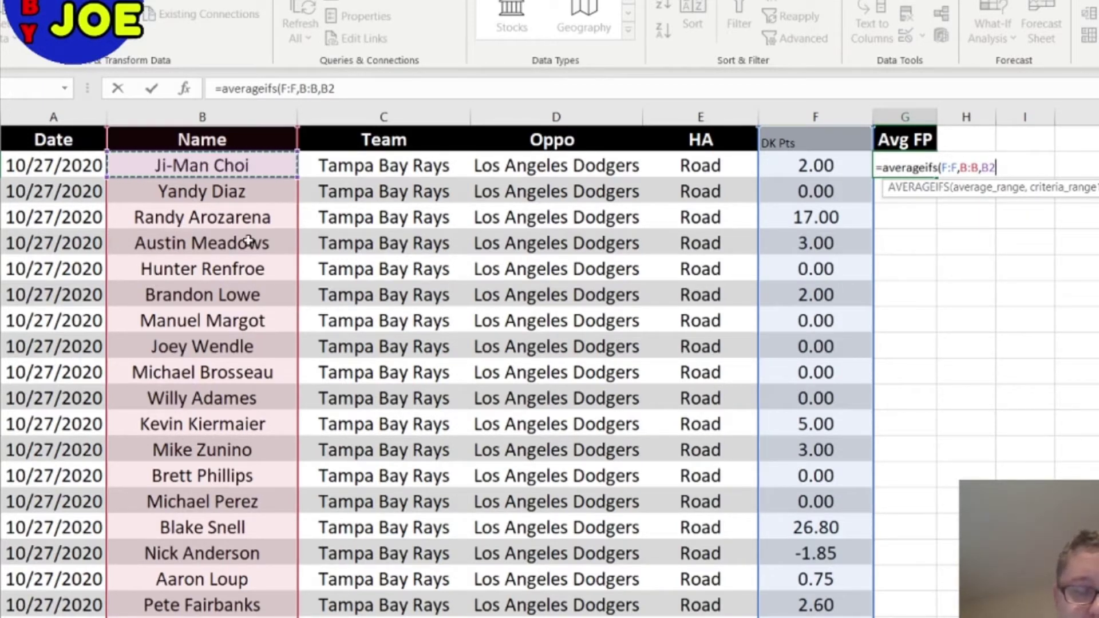
Add the date criterion A:A, "<"&A2 and enter the formula, giving 5.
{"action": "type", "text": ","}
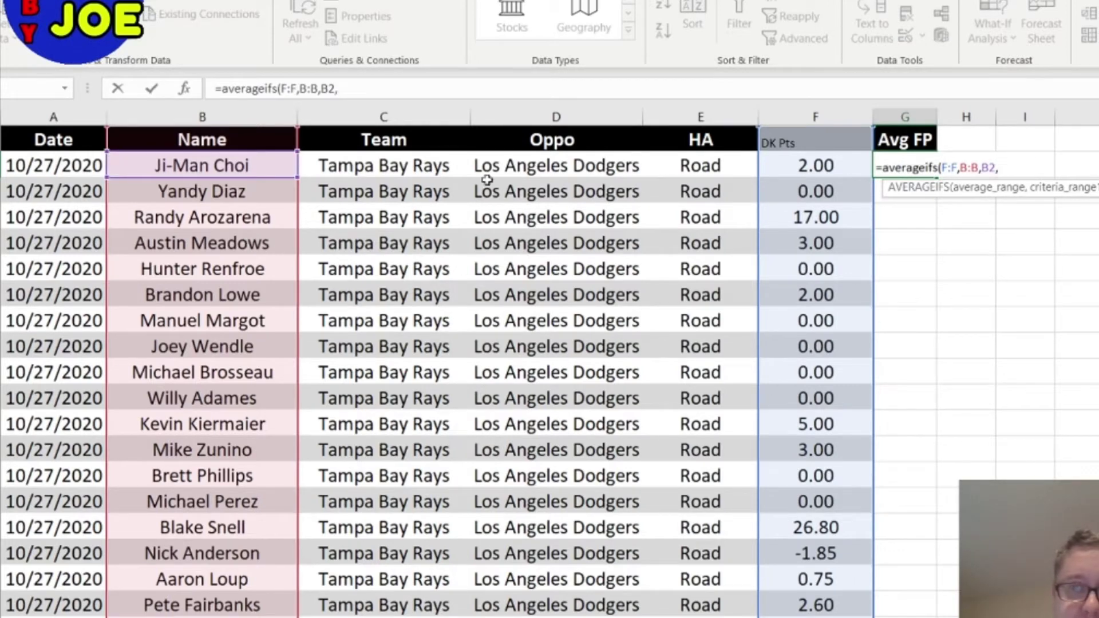
{"action": "left_click", "coordinate": [53, 118]}
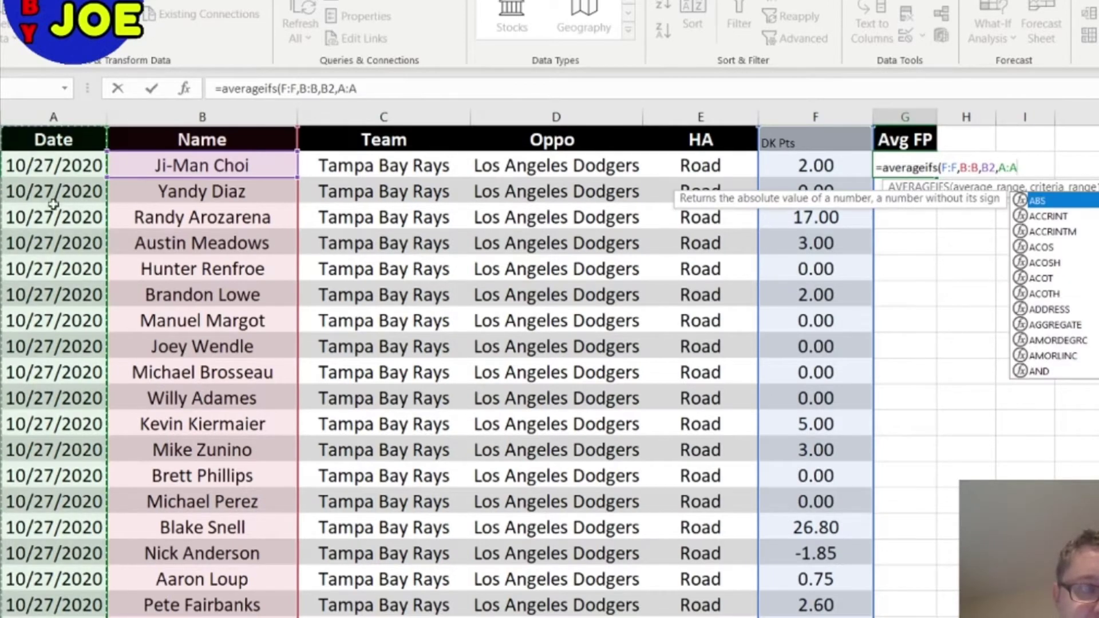
{"action": "type", "text": ","}
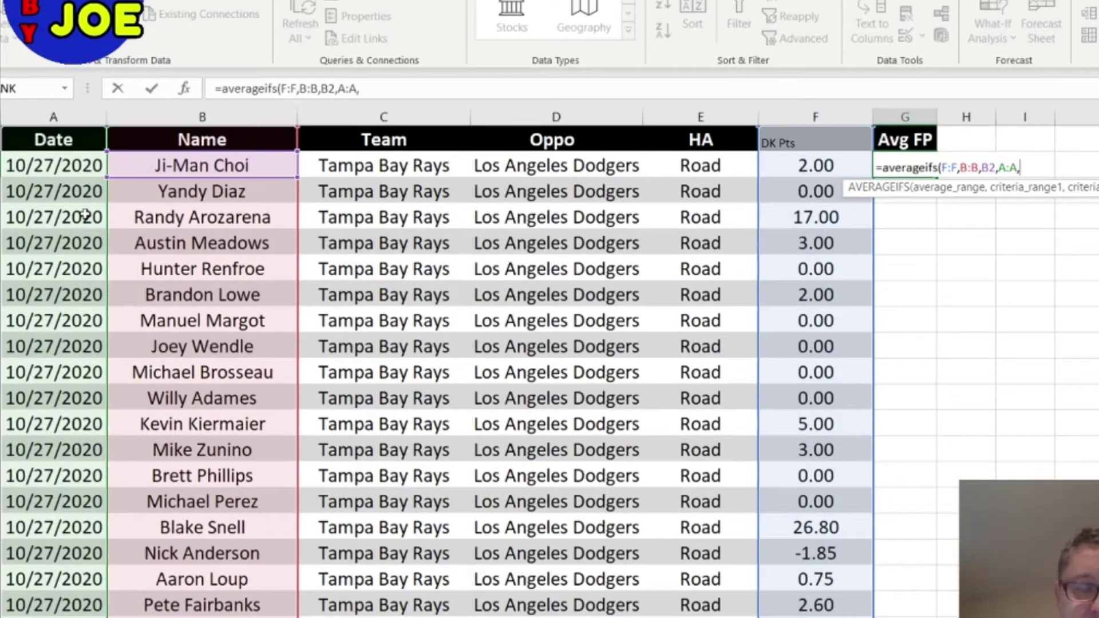
{"action": "type", "text": "\"<\""}
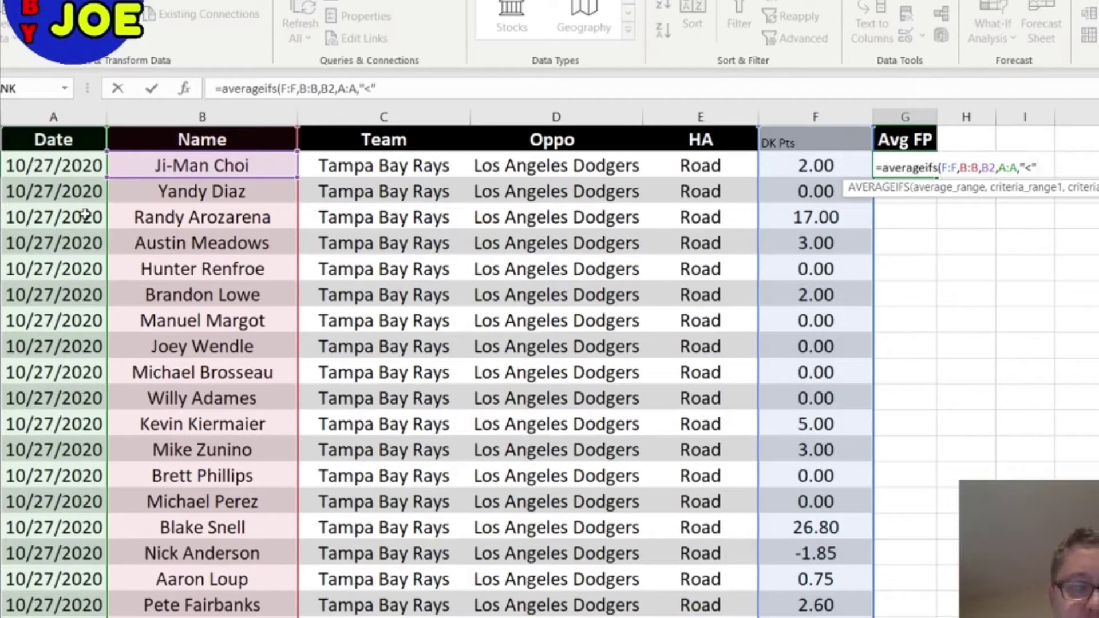
{"action": "type", "text": "&"}
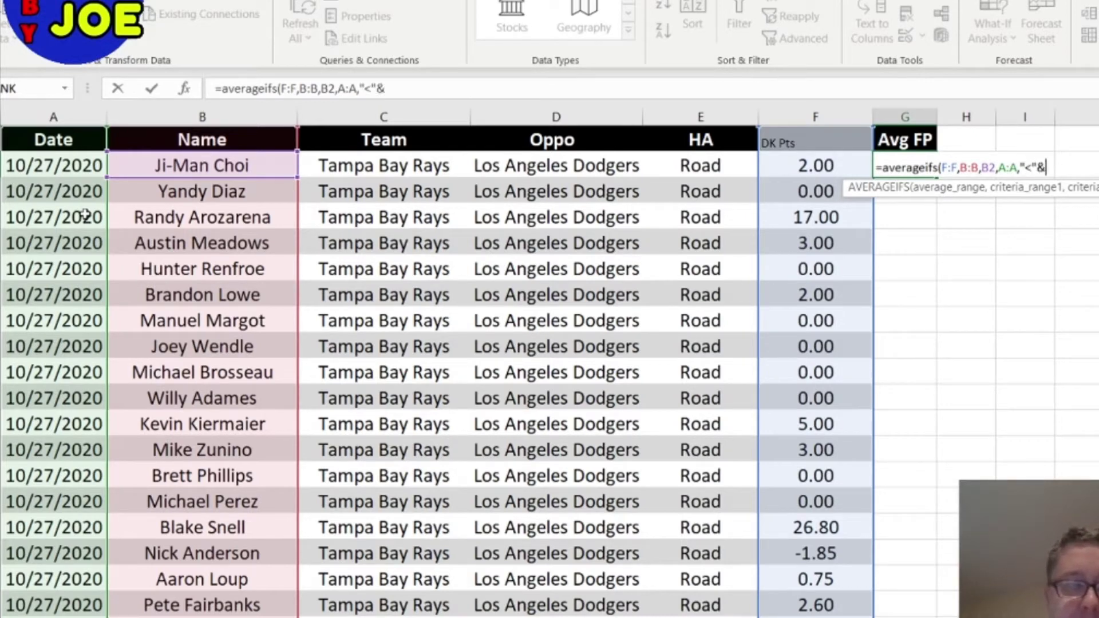
{"action": "left_click", "coordinate": [65, 164]}
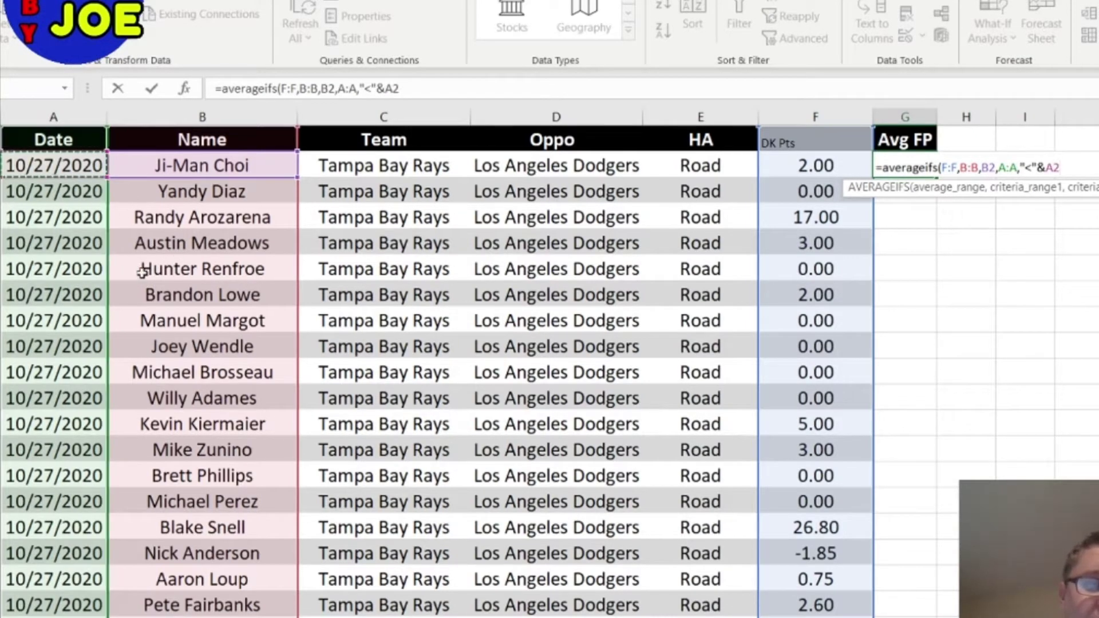
{"action": "type", "text": ")"}
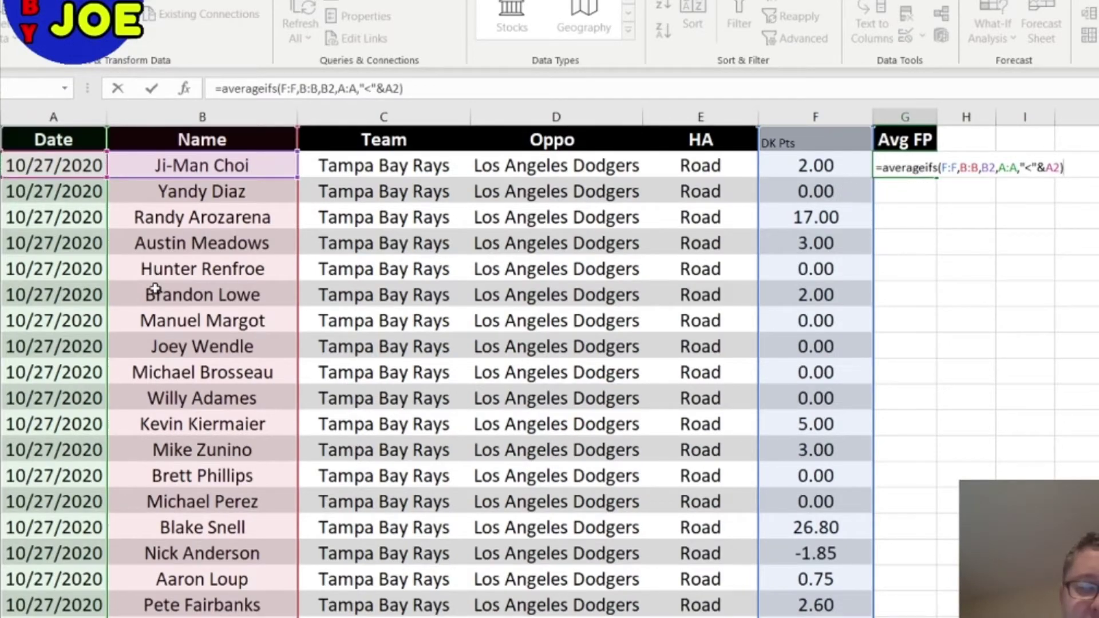
{"action": "key", "text": "Return"}
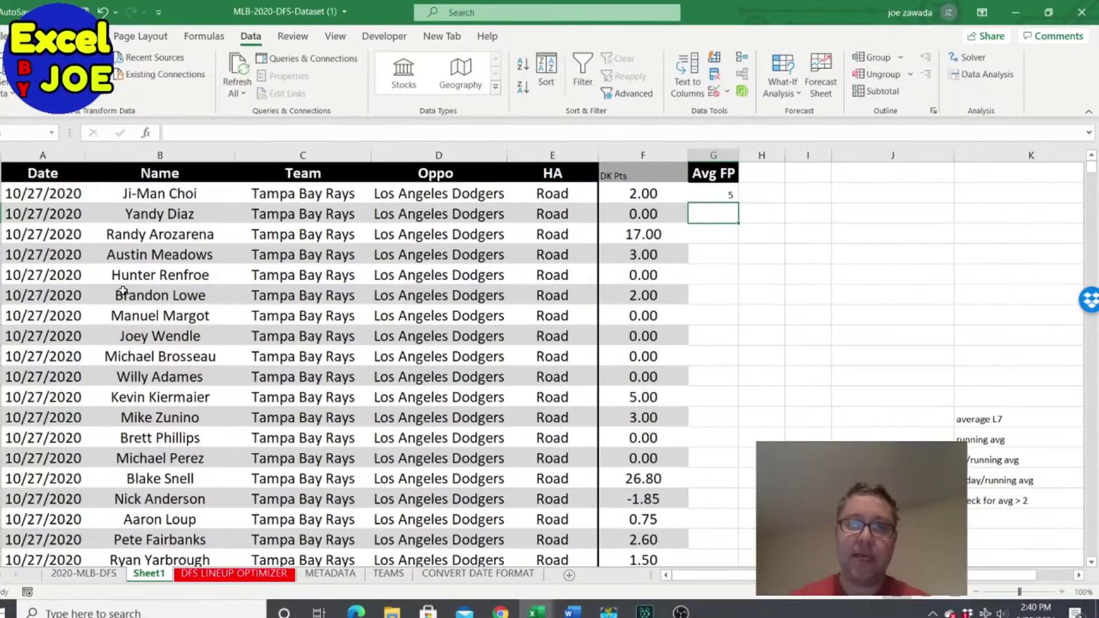
Fill the Avg FP formula down column G and show it to one decimal place.
{"action": "left_click", "coordinate": [725, 195]}
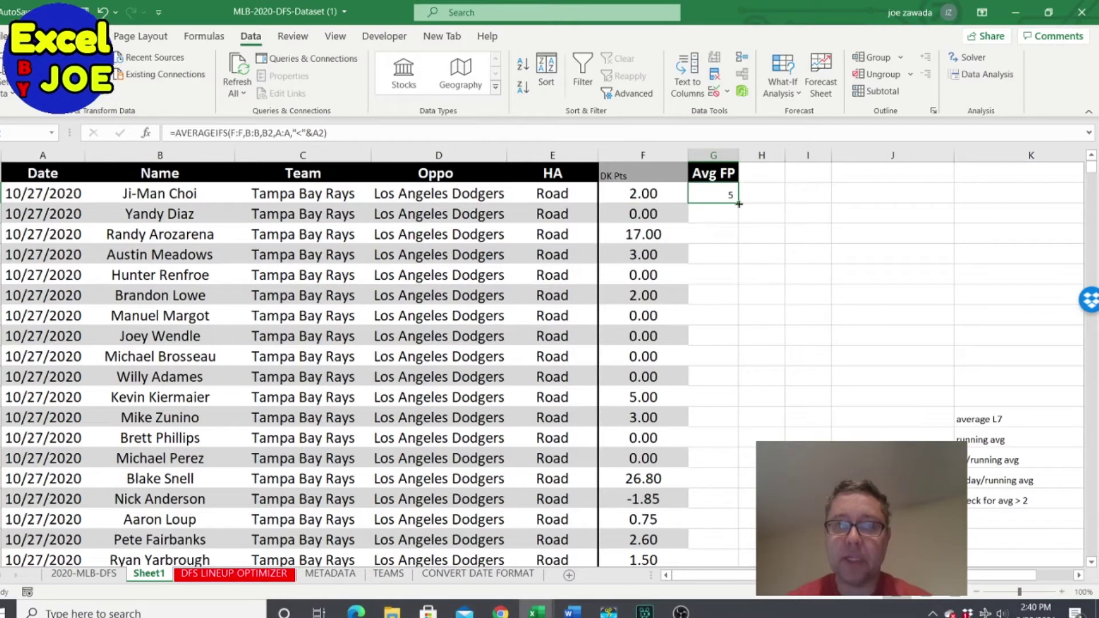
{"action": "double_click", "coordinate": [739, 204]}
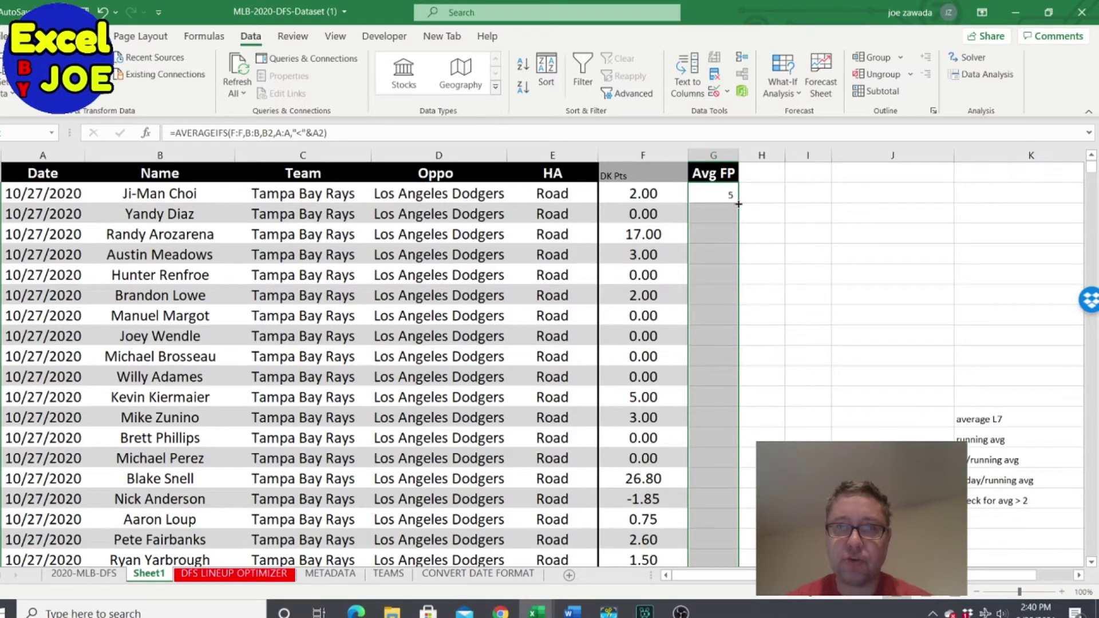
{"action": "double_click", "coordinate": [739, 204]}
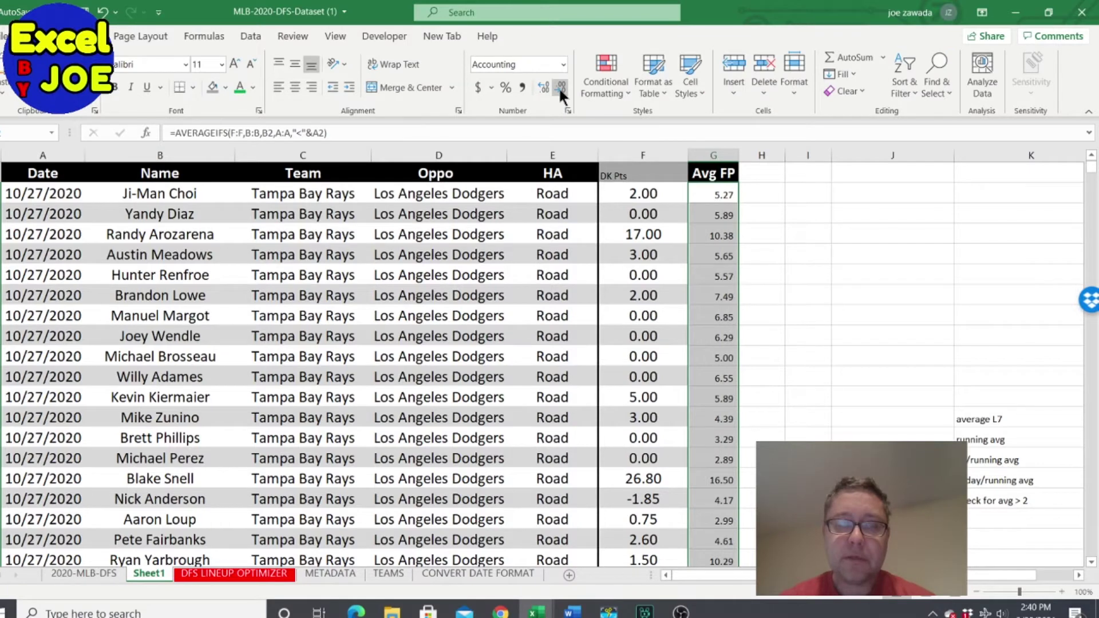
{"action": "left_click", "coordinate": [560, 87]}
{"action": "left_click", "coordinate": [718, 194]}
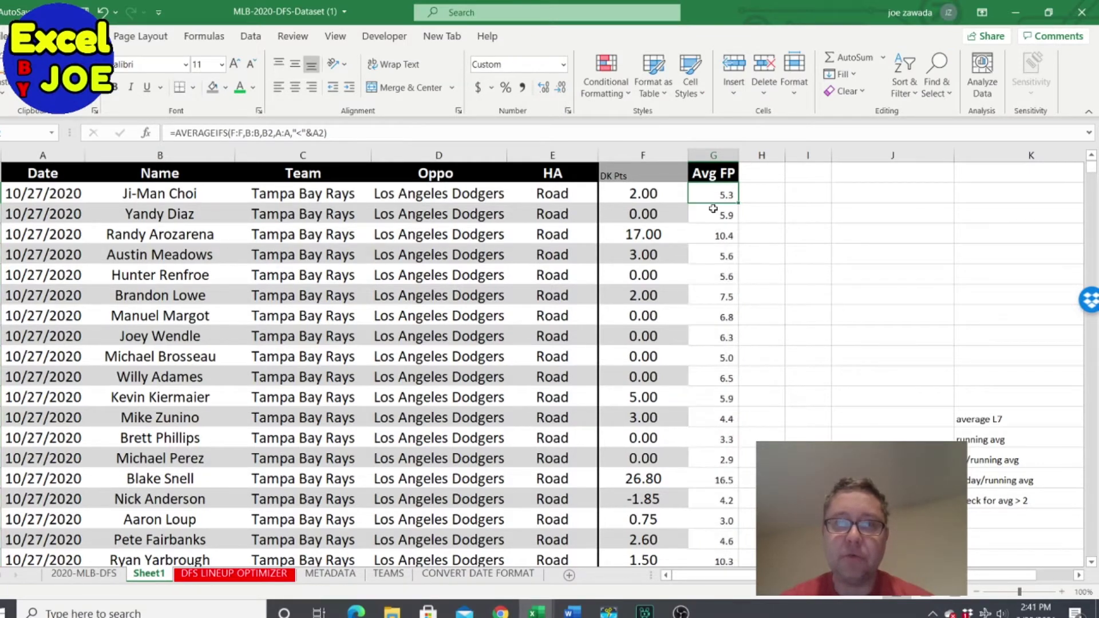
Check the Avg FP formulas in the rows below G2.
{"action": "left_click", "coordinate": [713, 213]}
{"action": "left_click", "coordinate": [712, 237]}
{"action": "left_click", "coordinate": [712, 274]}
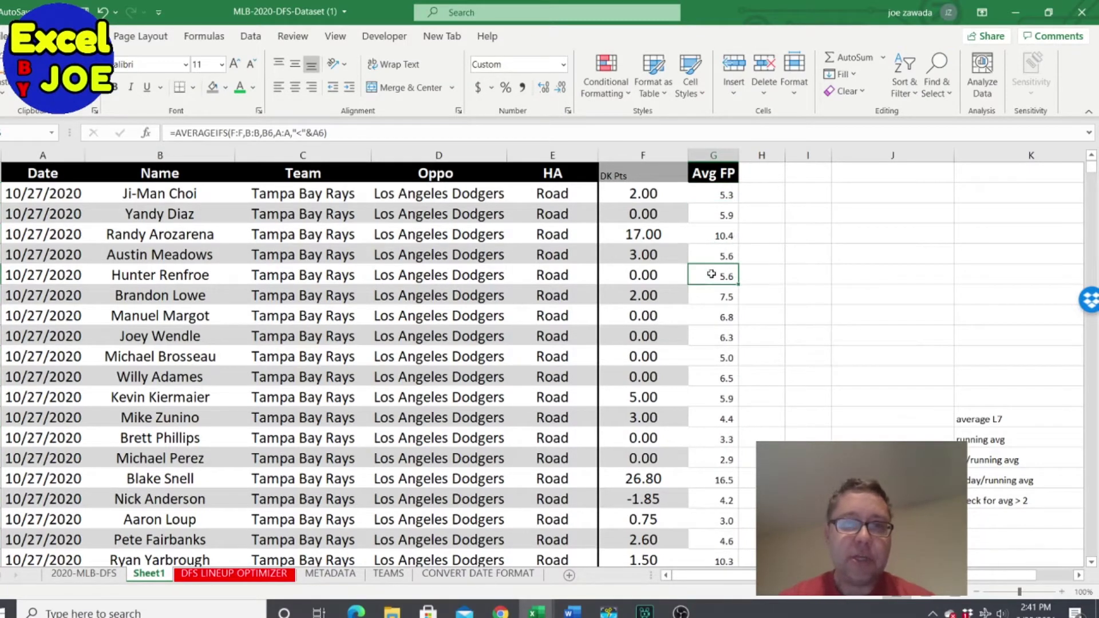
{"action": "left_click", "coordinate": [712, 324]}
{"action": "left_click", "coordinate": [731, 188]}
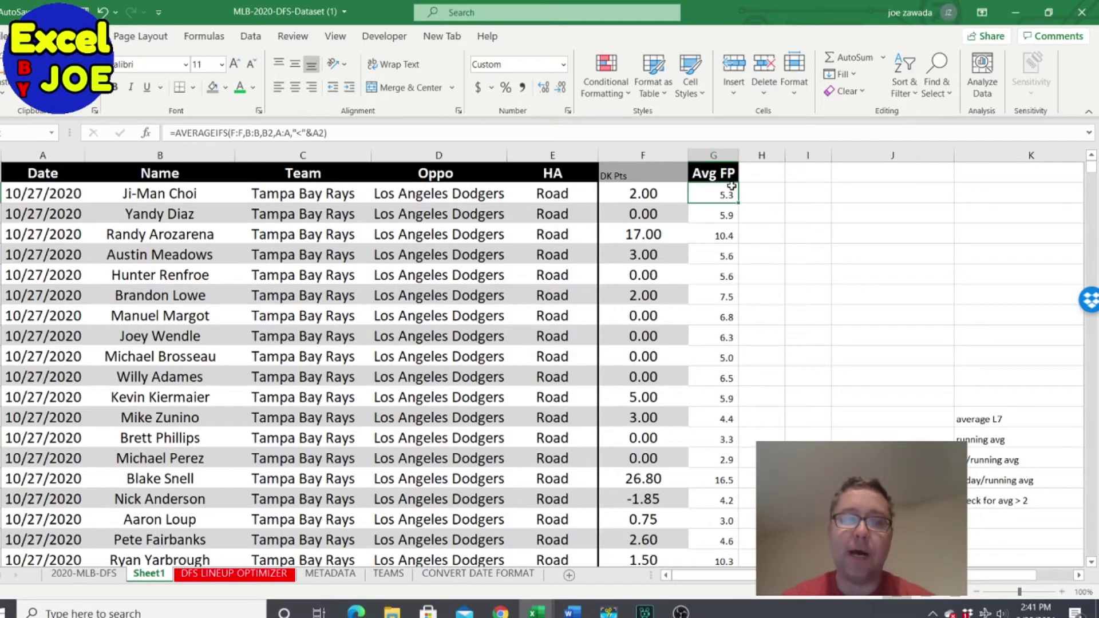
{"action": "left_click", "coordinate": [755, 173]}
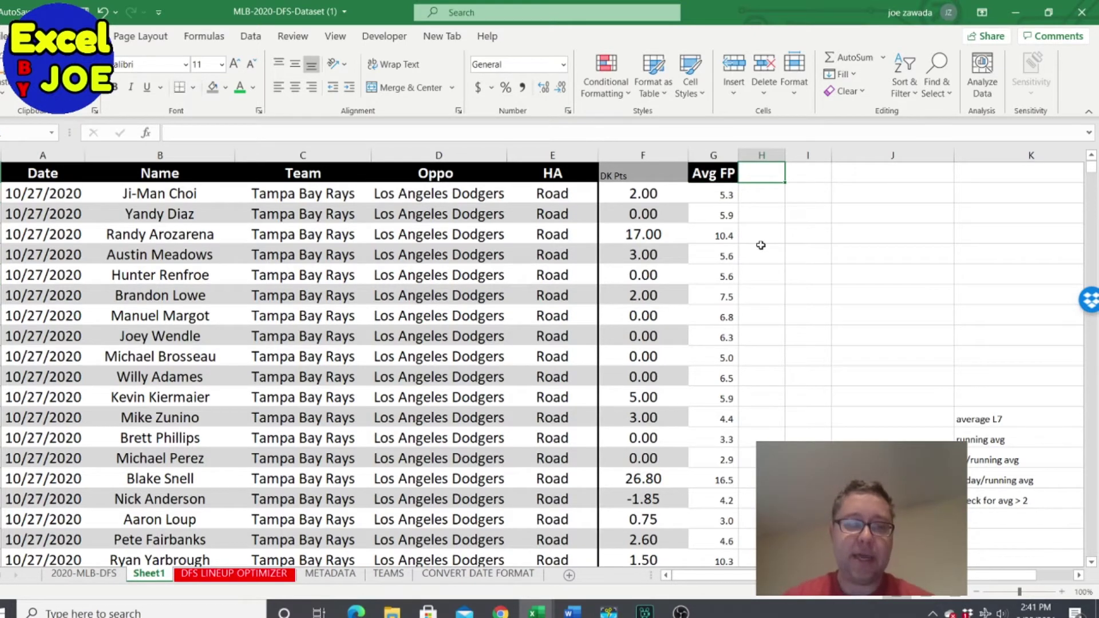
Head column H 'L7' and paste G2's AVERAGEIFS formula into H2.
{"action": "type", "text": "L7"}
{"action": "key", "text": "Return"}
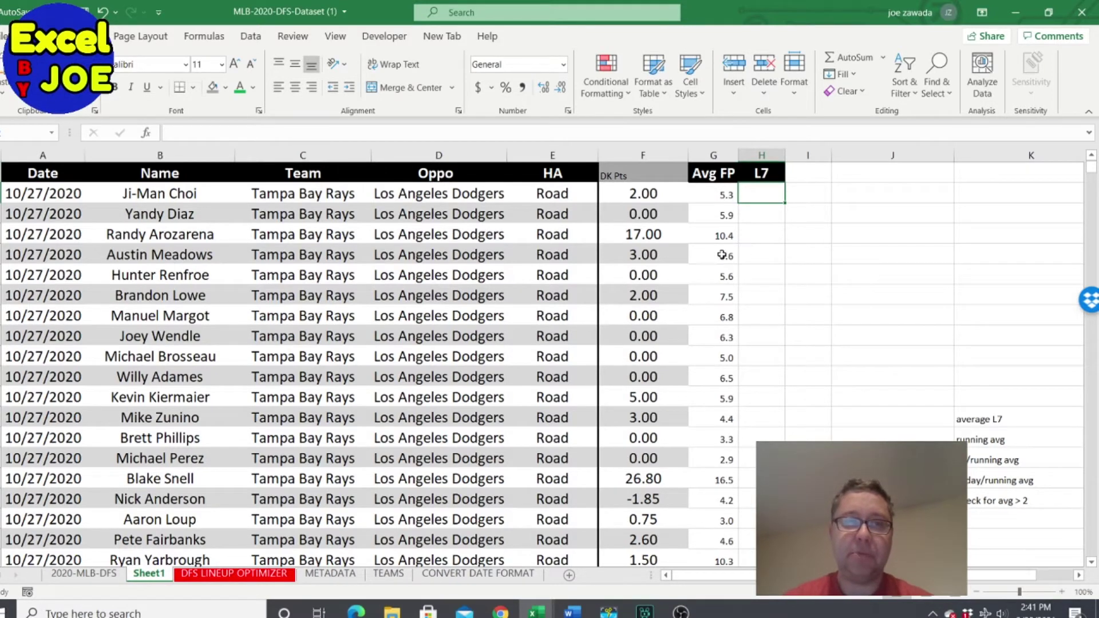
{"action": "left_click", "coordinate": [720, 198]}
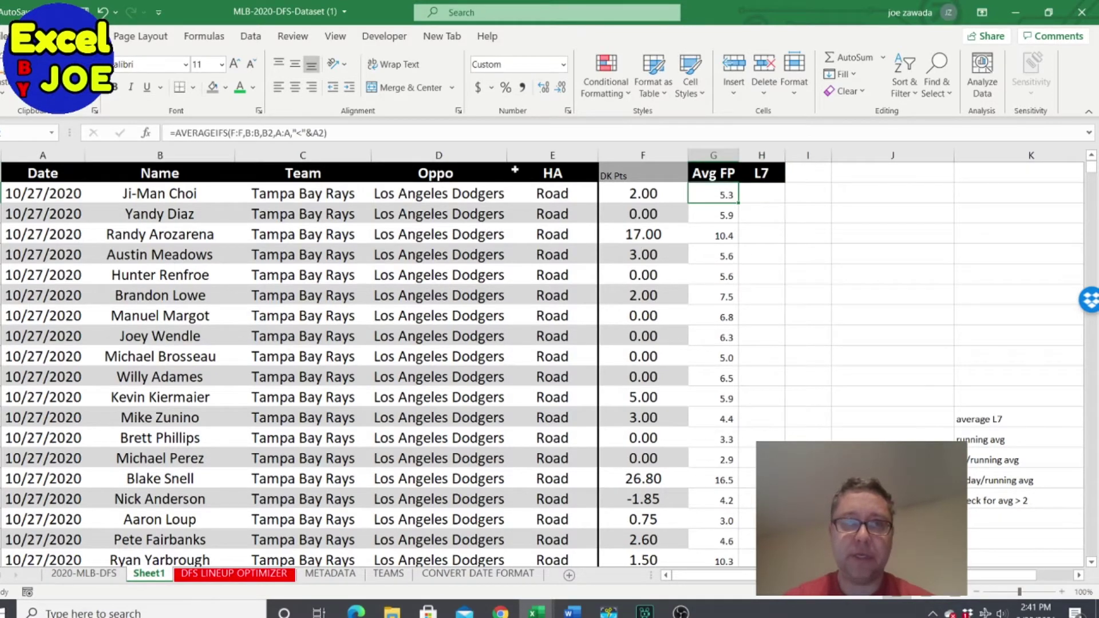
{"action": "left_click_drag", "start_coordinate": [337, 133], "coordinate": [130, 132]}
{"action": "key", "text": "ctrl+c"}
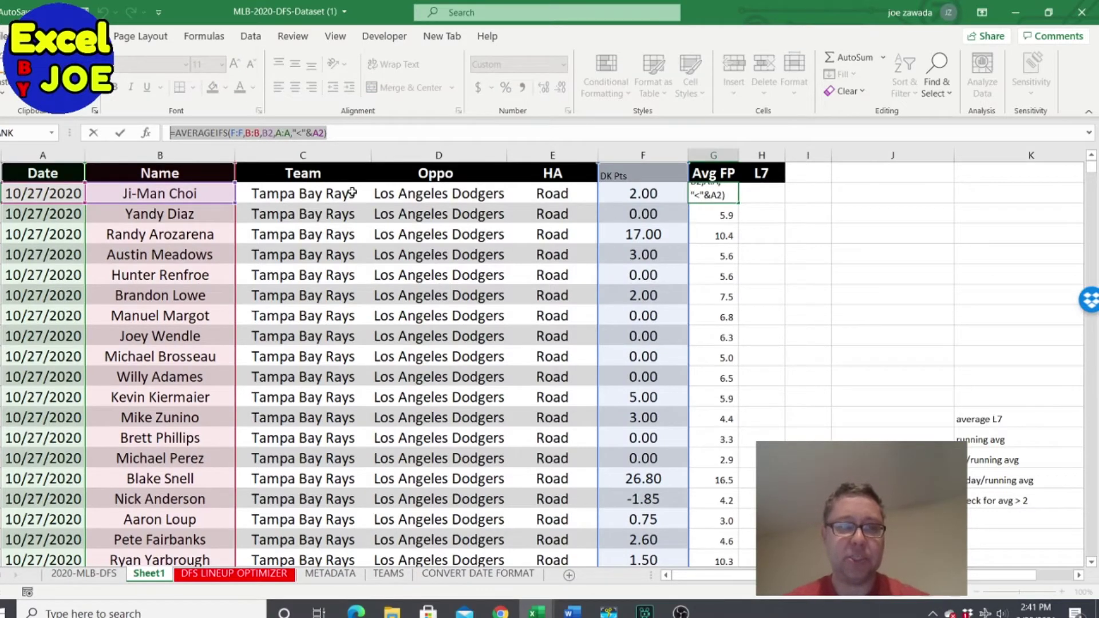
{"action": "key", "text": "Escape"}
{"action": "left_click", "coordinate": [765, 194]}
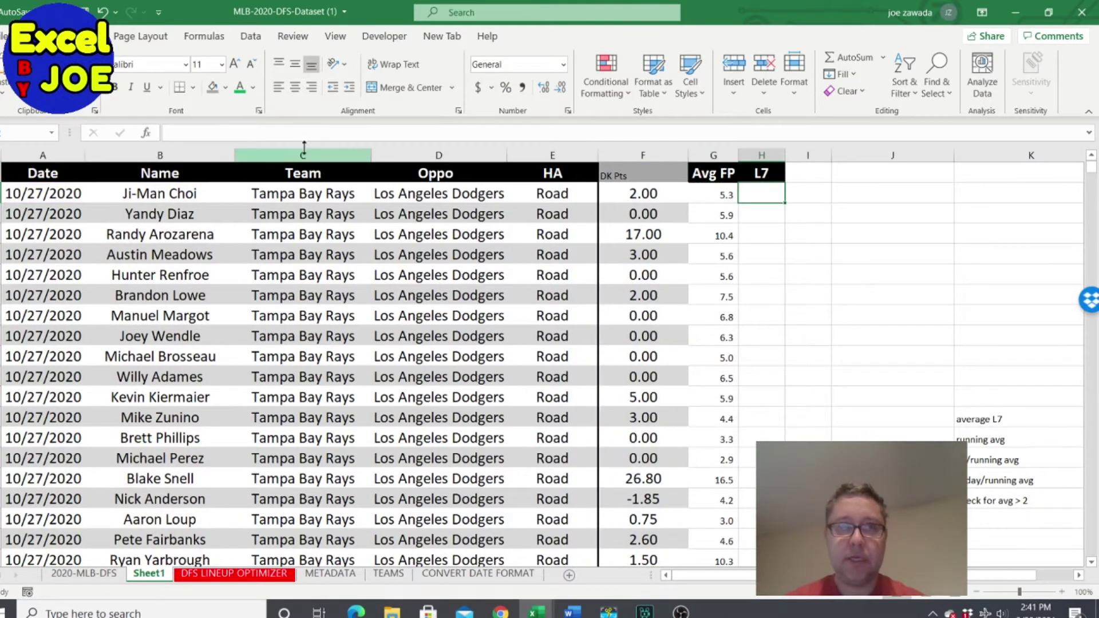
{"action": "left_click", "coordinate": [281, 137]}
{"action": "key", "text": "ctrl+v"}
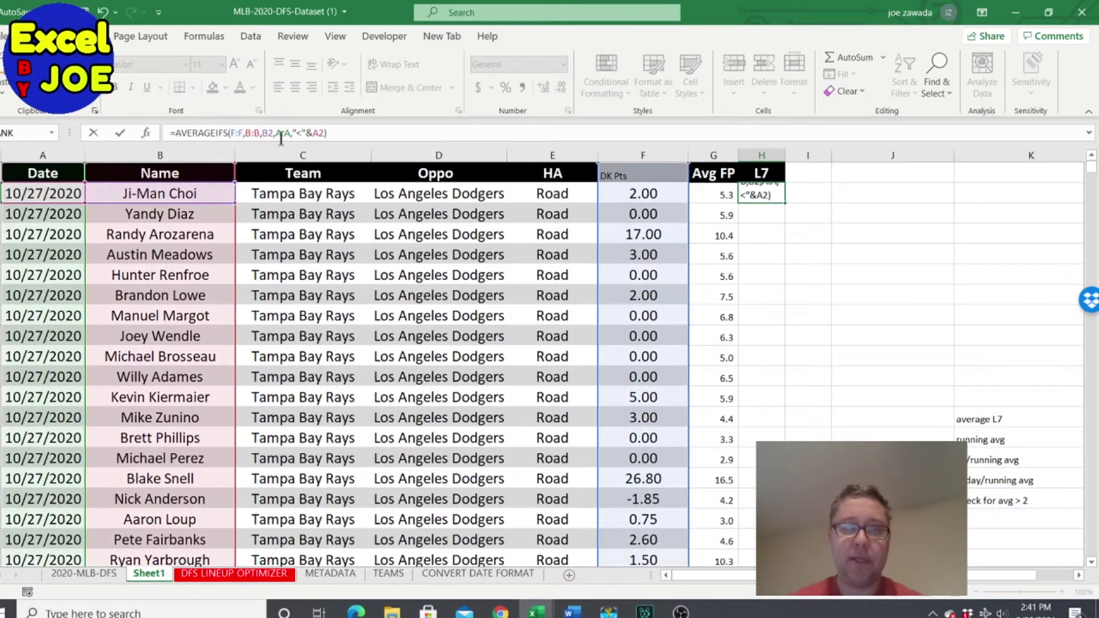
{"action": "key", "text": "Return"}
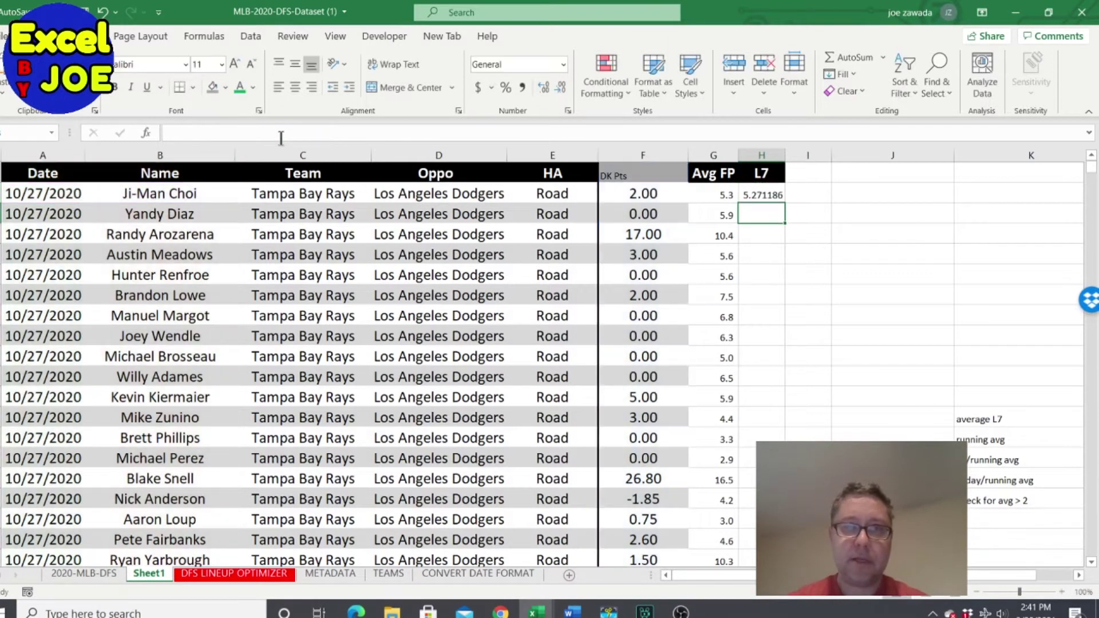
Add the criterion A:A, ">"&A2-7 so H2 averages only the prior seven days.
{"action": "left_click", "coordinate": [753, 187]}
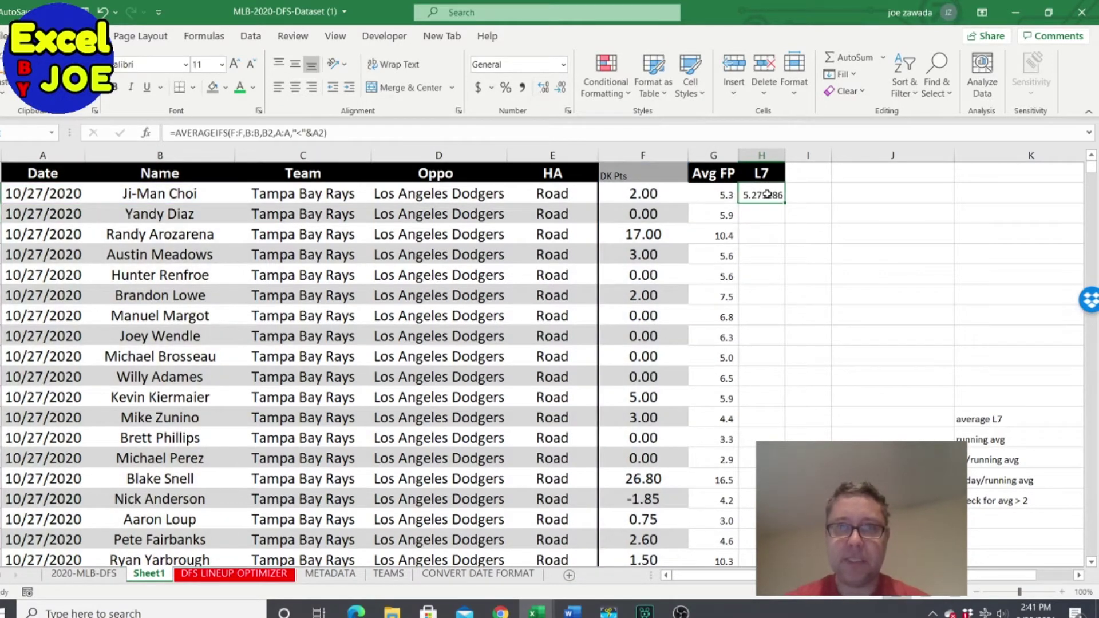
{"action": "left_click", "coordinate": [326, 132]}
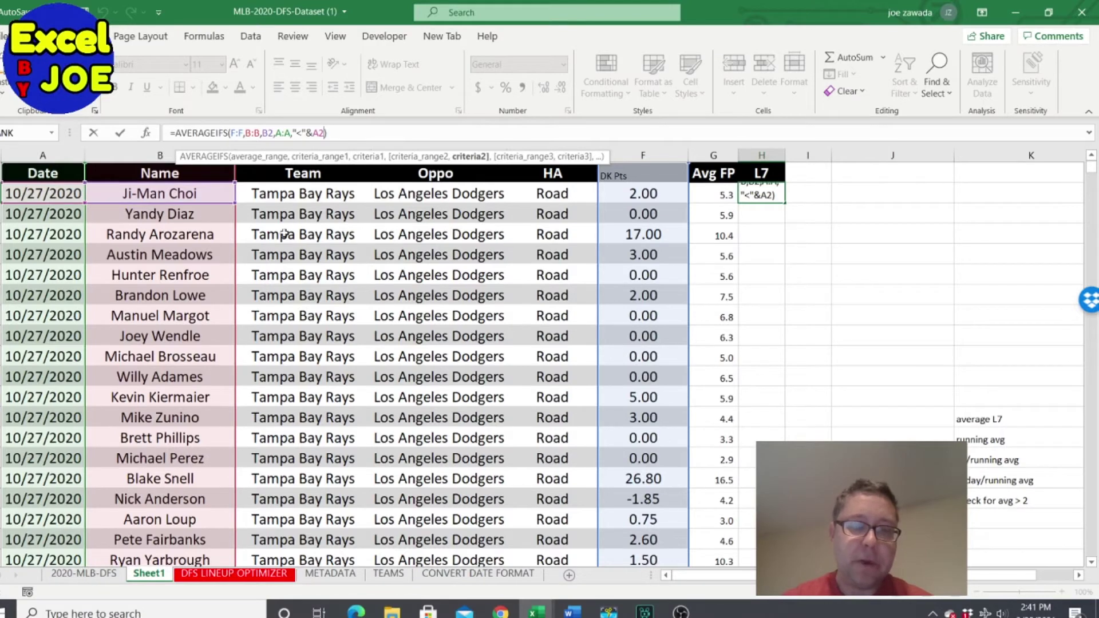
{"action": "type", "text": ","}
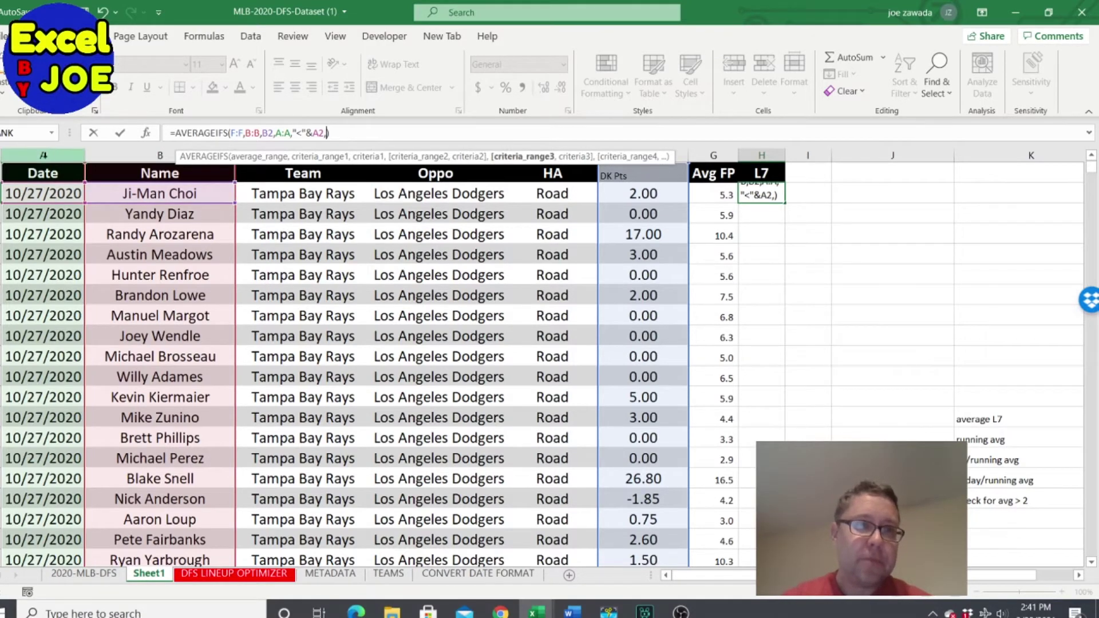
{"action": "left_click", "coordinate": [41, 155]}
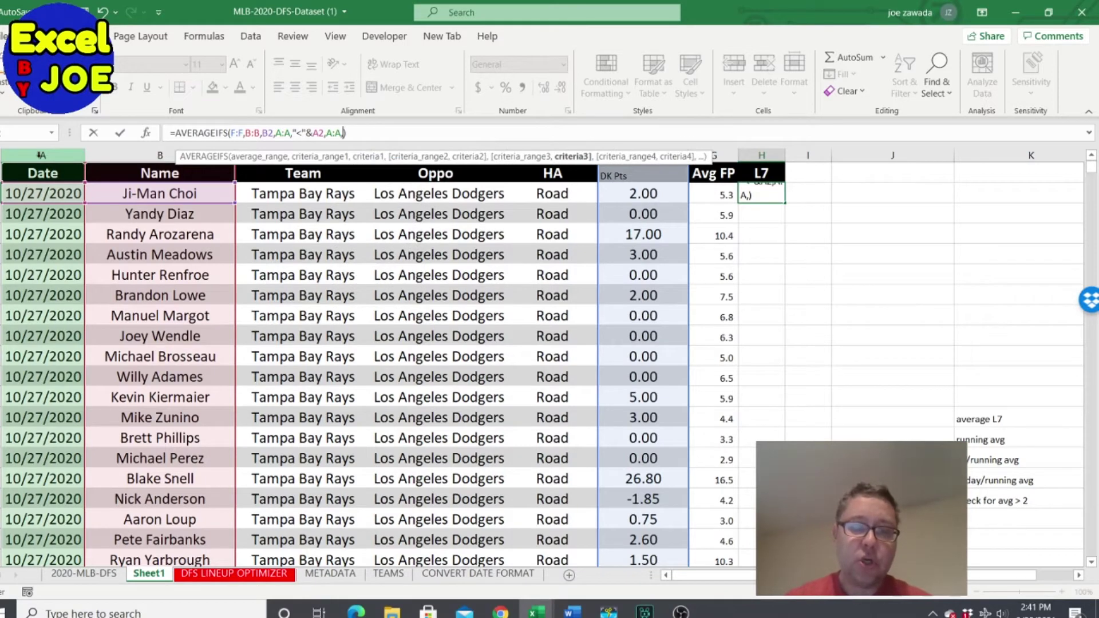
{"action": "type", "text": ",\">\""}
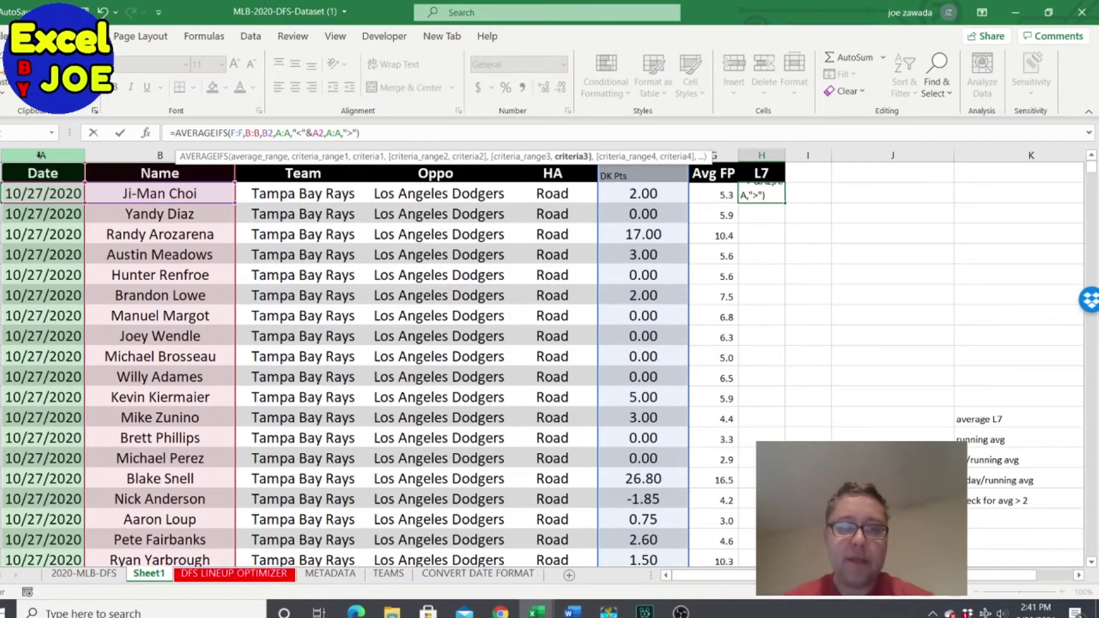
{"action": "type", "text": "&"}
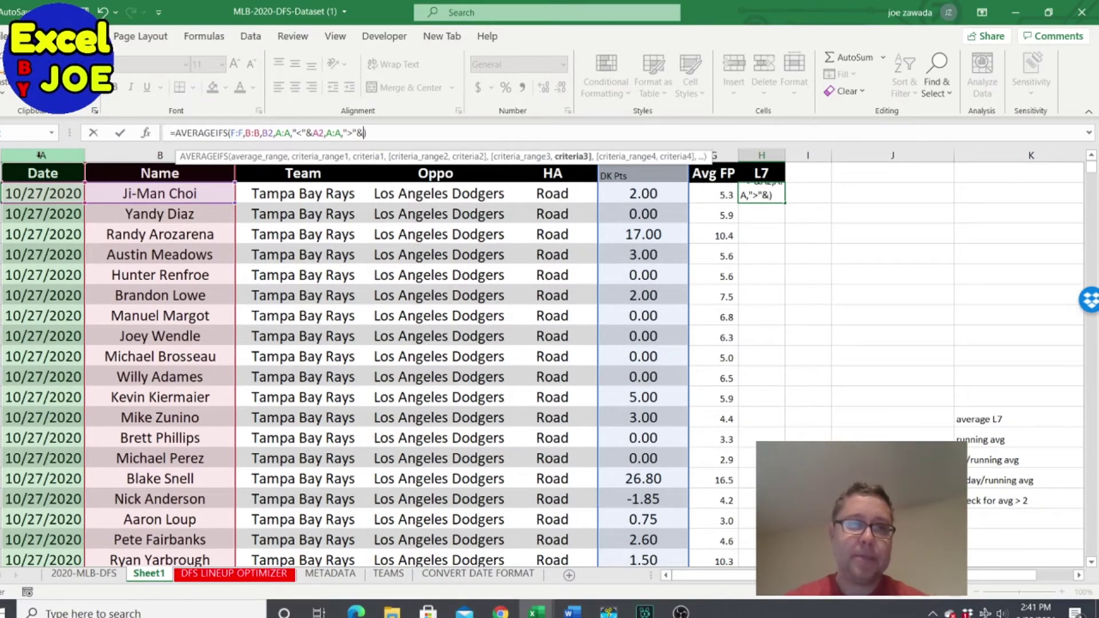
{"action": "left_click", "coordinate": [43, 194]}
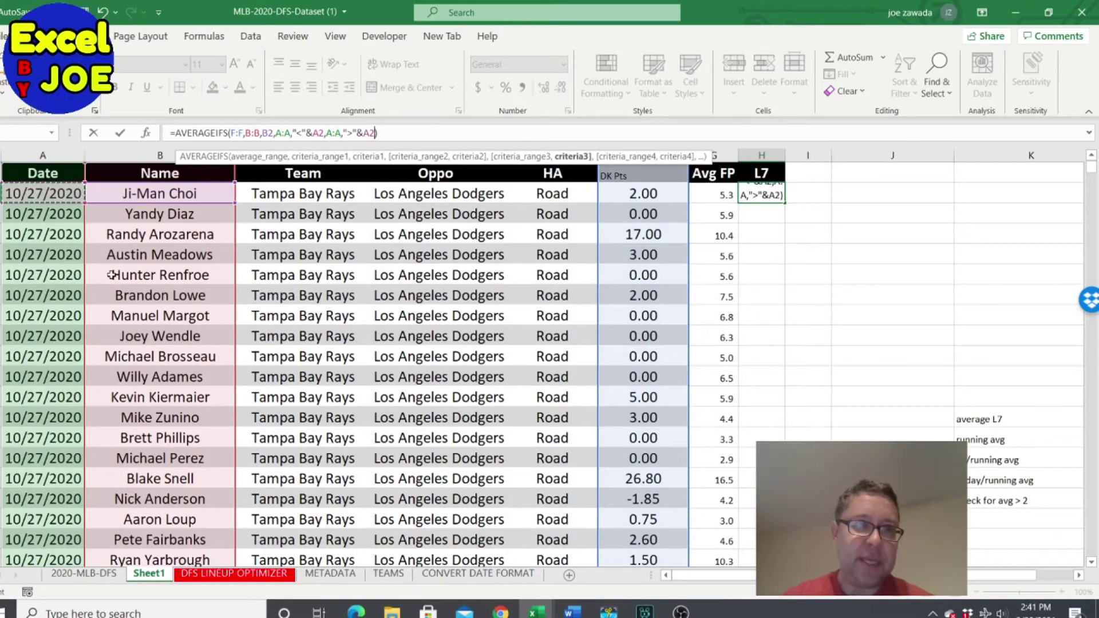
{"action": "type", "text": "-7"}
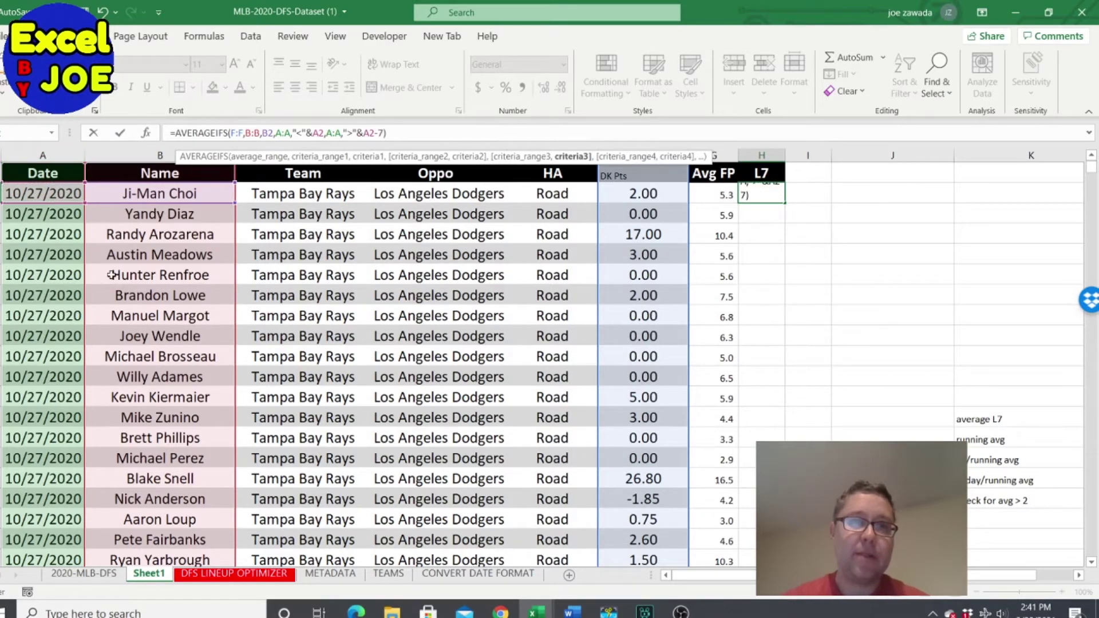
{"action": "type", "text": ")"}
{"action": "key", "text": "Return"}
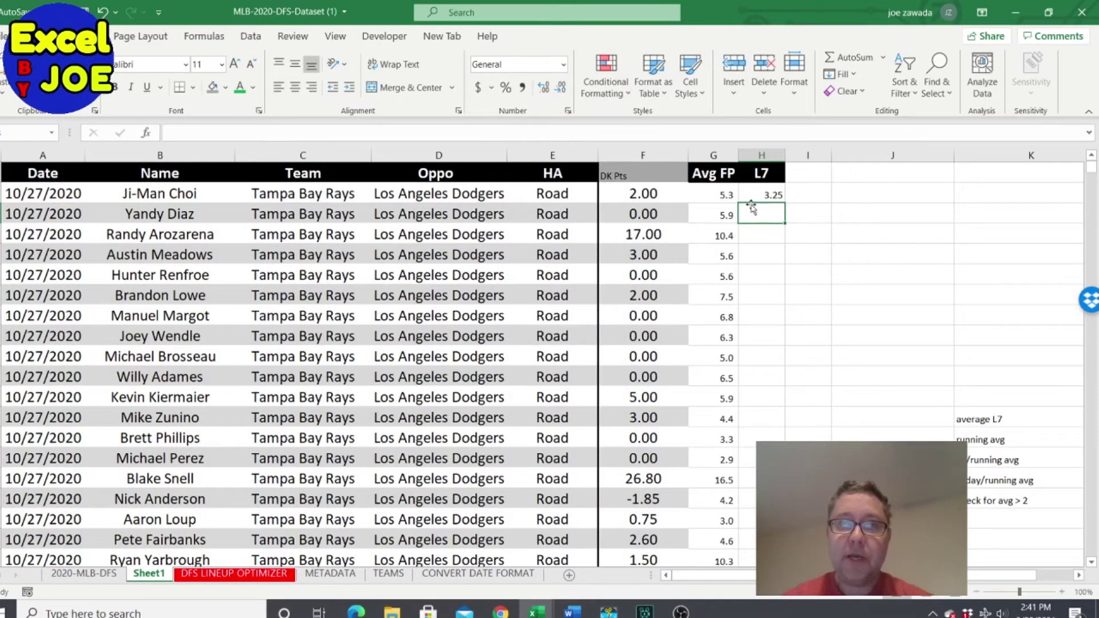
Fill the L7 formula down column H and apply comma number format.
{"action": "left_click", "coordinate": [767, 193]}
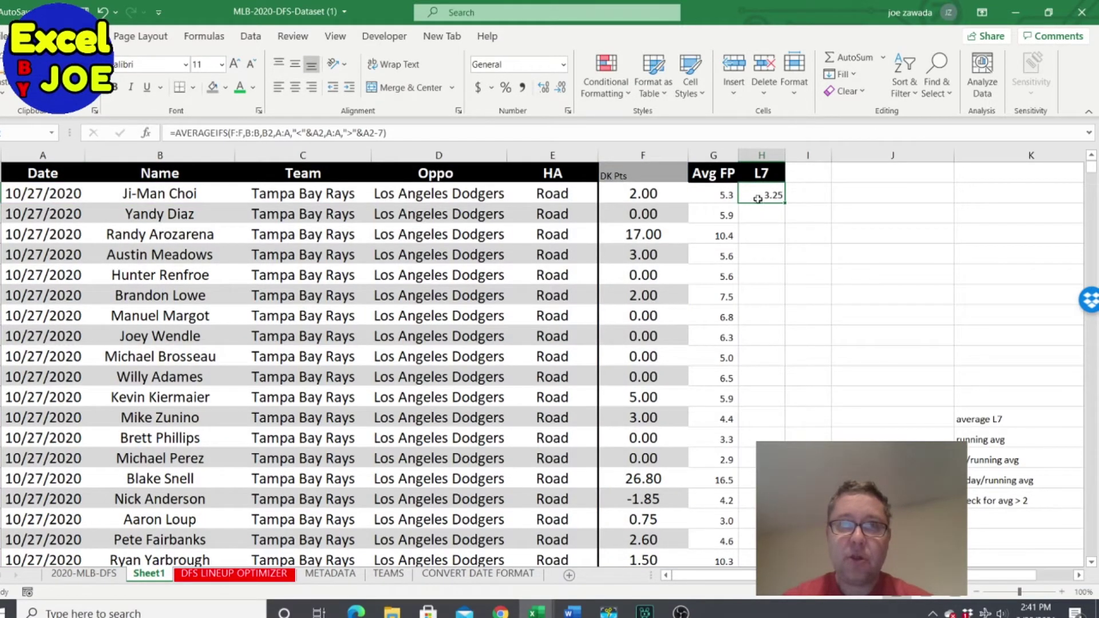
{"action": "double_click", "coordinate": [786, 202]}
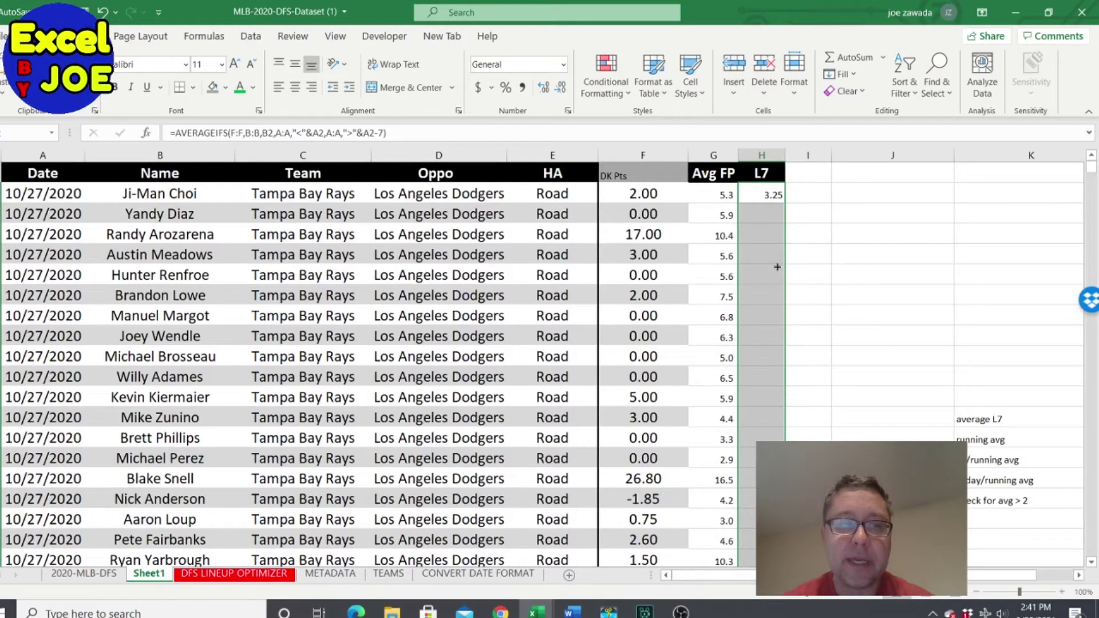
{"action": "key", "text": "ctrl+d"}
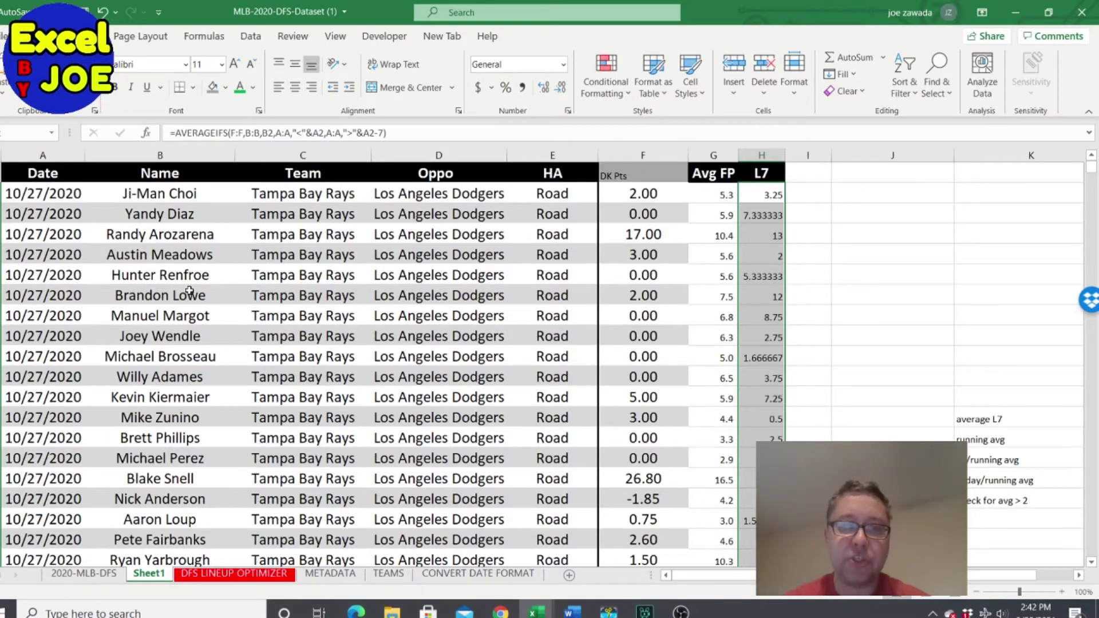
{"action": "left_click", "coordinate": [522, 87]}
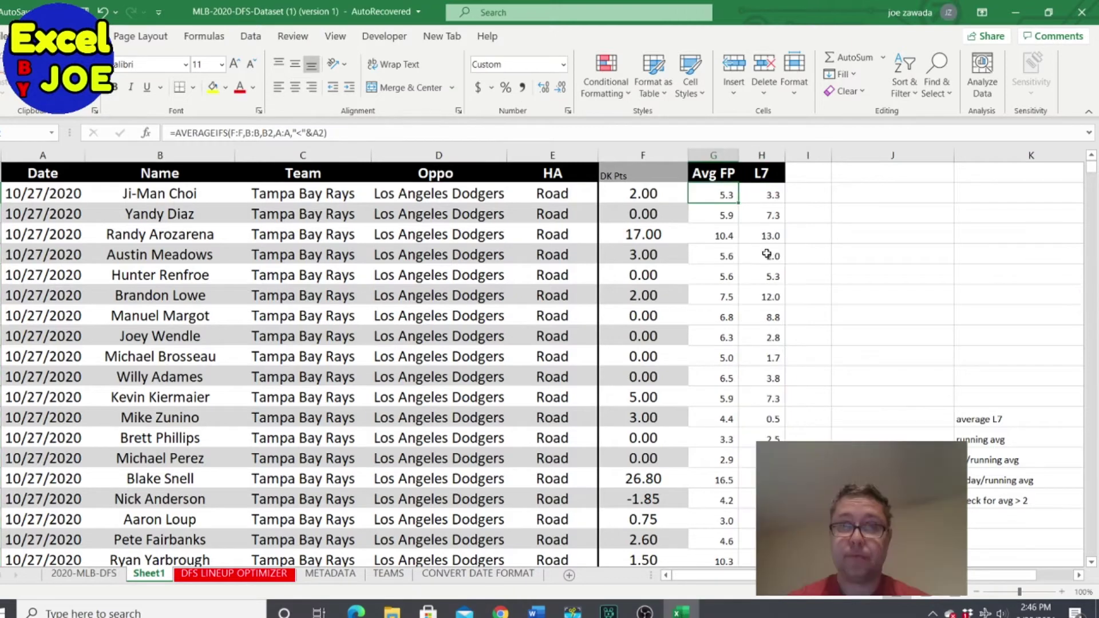
Copy the Avg FP and L7 columns G:H.
{"action": "left_click", "coordinate": [767, 254]}
{"action": "left_click", "coordinate": [722, 235]}
{"action": "left_click", "coordinate": [770, 236]}
{"action": "left_click", "coordinate": [727, 195]}
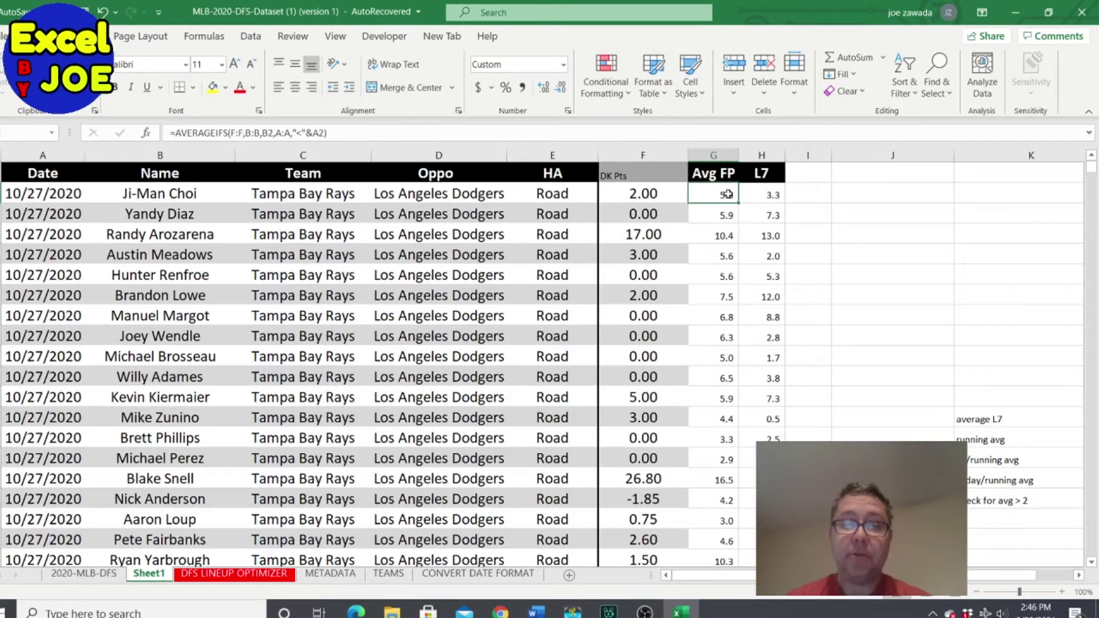
{"action": "left_click_drag", "start_coordinate": [761, 154], "coordinate": [729, 152]}
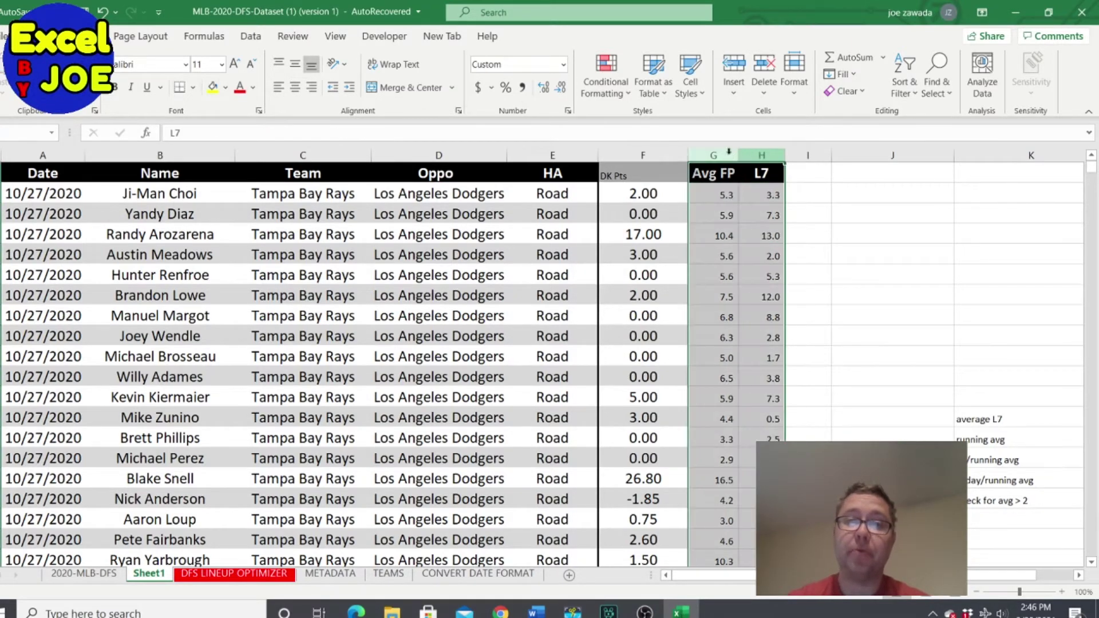
{"action": "right_click", "coordinate": [716, 230]}
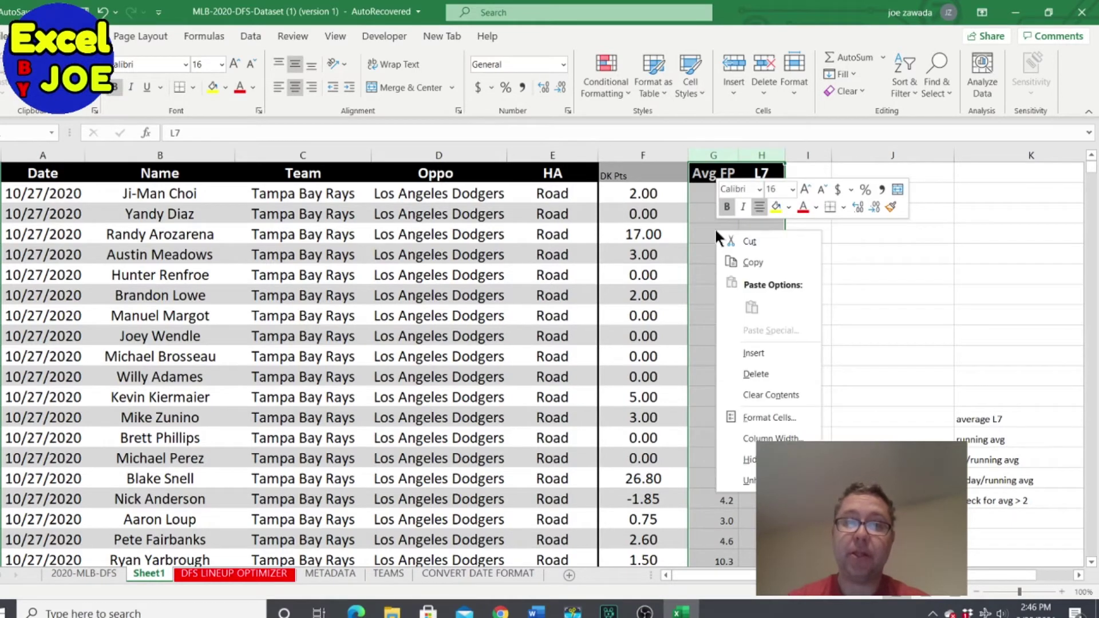
{"action": "left_click", "coordinate": [739, 257]}
Paste columns G:H back over themselves as values only and confirm L7 holds plain values.
{"action": "right_click", "coordinate": [729, 245]}
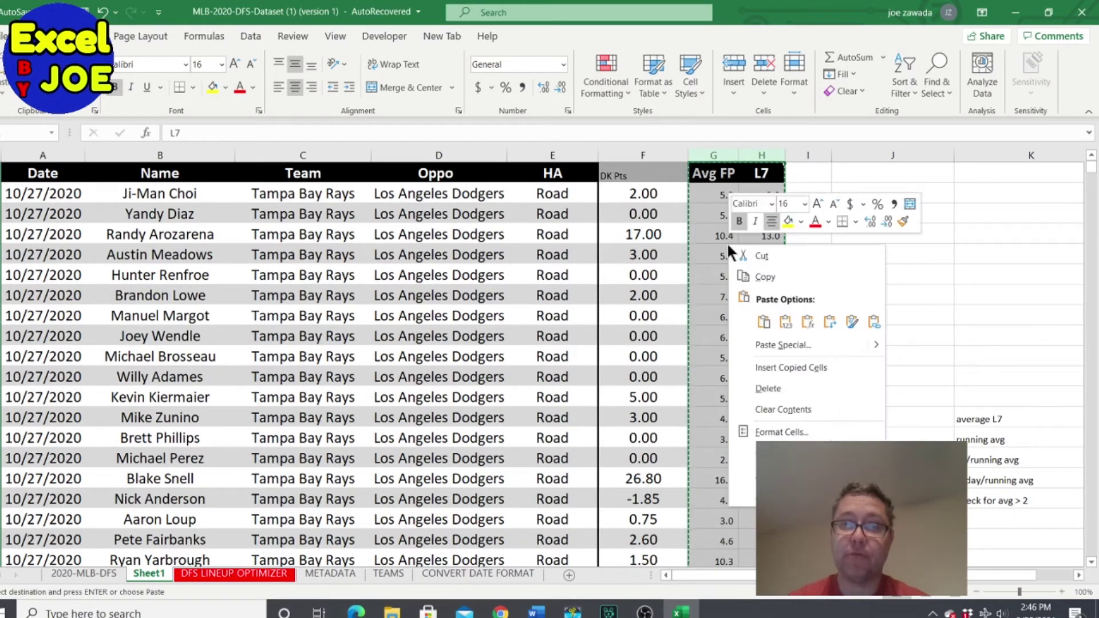
{"action": "left_click", "coordinate": [780, 342]}
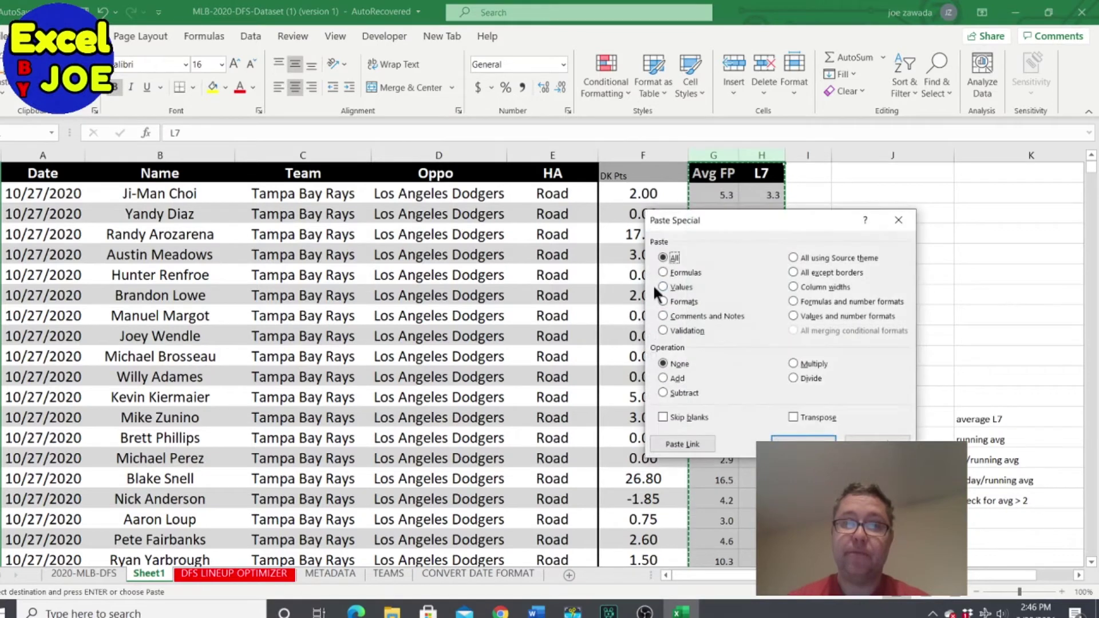
{"action": "left_click", "coordinate": [667, 288]}
{"action": "left_click", "coordinate": [803, 441]}
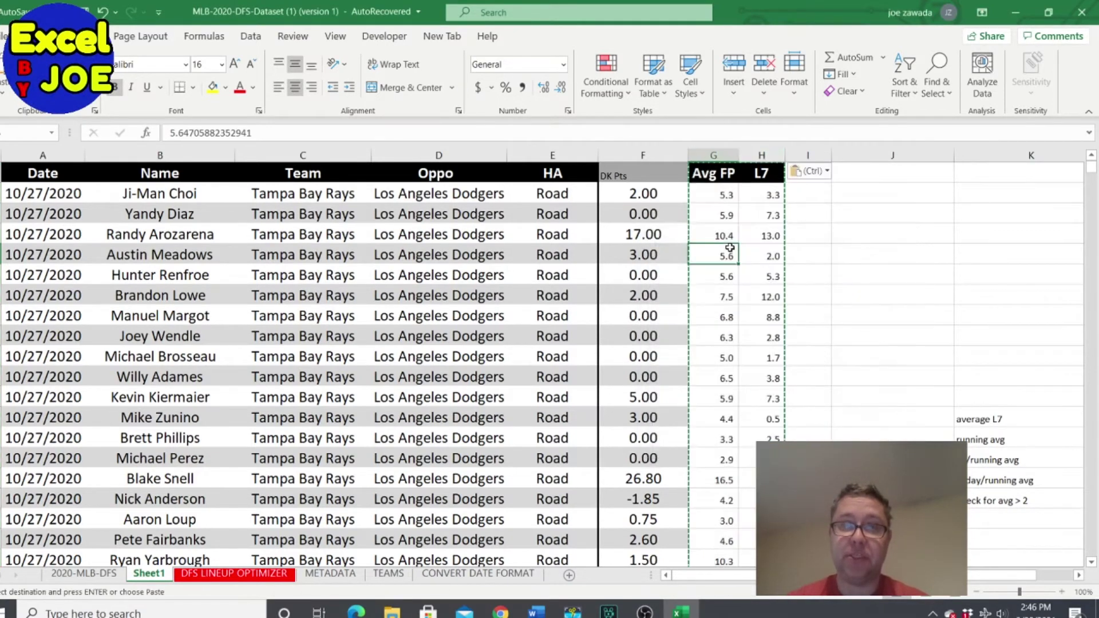
{"action": "left_click", "coordinate": [762, 378]}
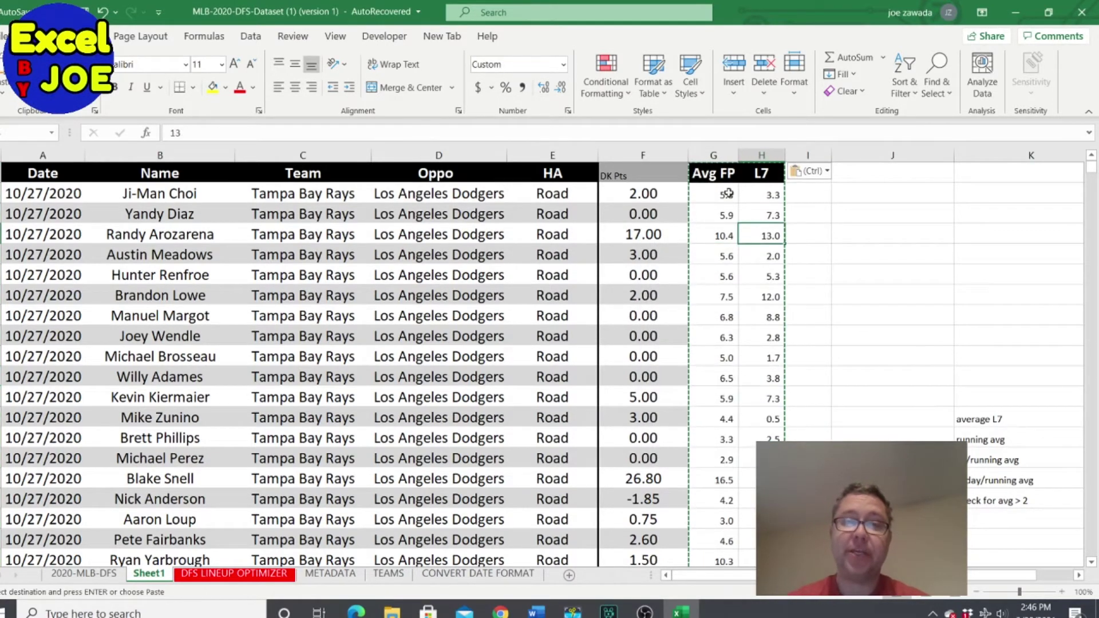
{"action": "left_click", "coordinate": [715, 173]}
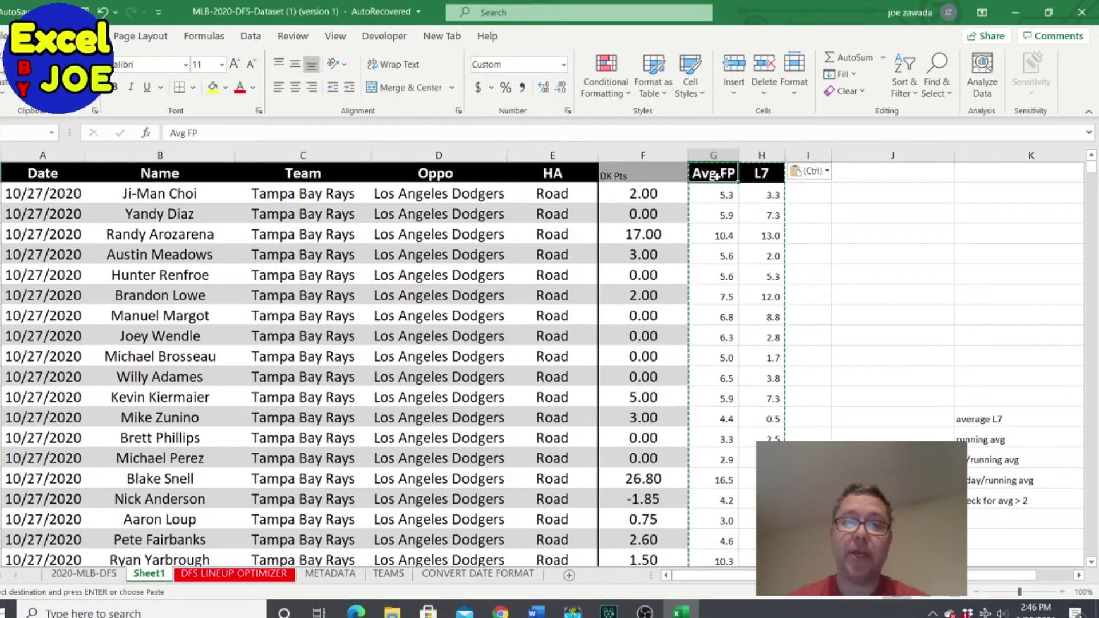
{"action": "left_click", "coordinate": [252, 36]}
{"action": "left_click", "coordinate": [582, 84]}
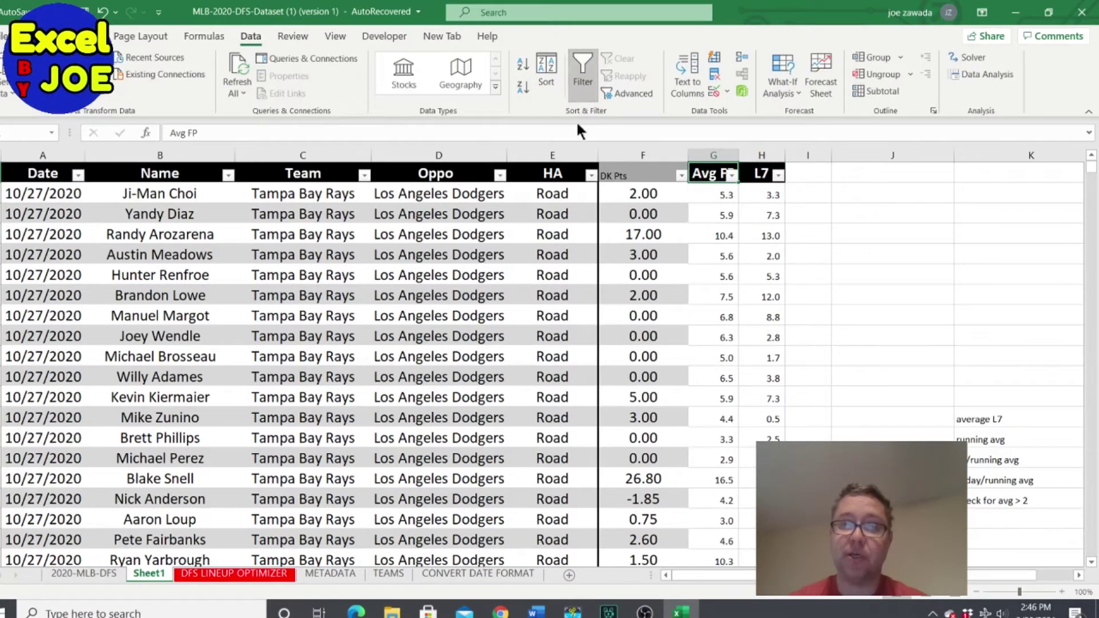
{"action": "left_click", "coordinate": [733, 244]}
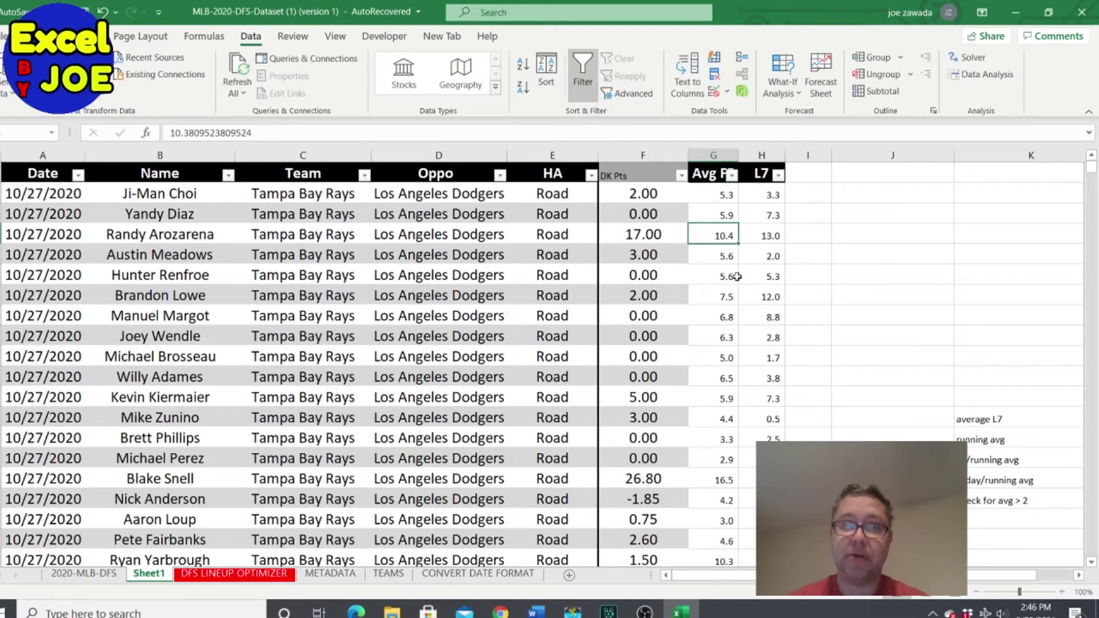
{"action": "left_click", "coordinate": [756, 256]}
{"action": "left_click", "coordinate": [718, 195]}
{"action": "left_click", "coordinate": [761, 197]}
{"action": "left_click", "coordinate": [697, 199]}
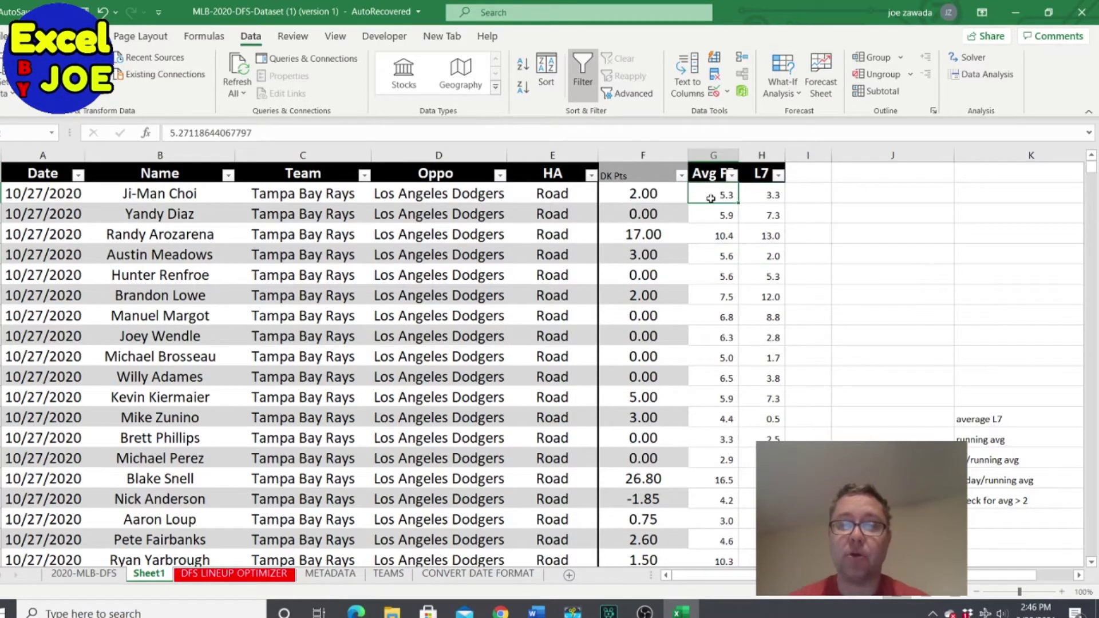
{"action": "left_click", "coordinate": [751, 200]}
{"action": "left_click", "coordinate": [727, 200]}
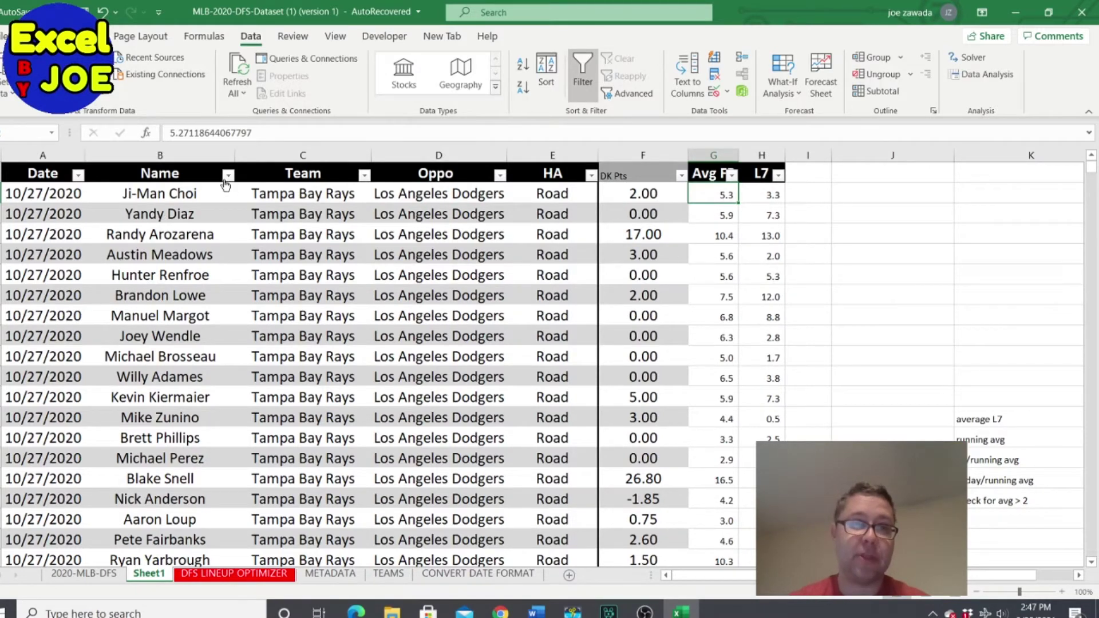
{"action": "left_click", "coordinate": [227, 175]}
{"action": "left_click", "coordinate": [129, 329]}
{"action": "type", "text": "ya"}
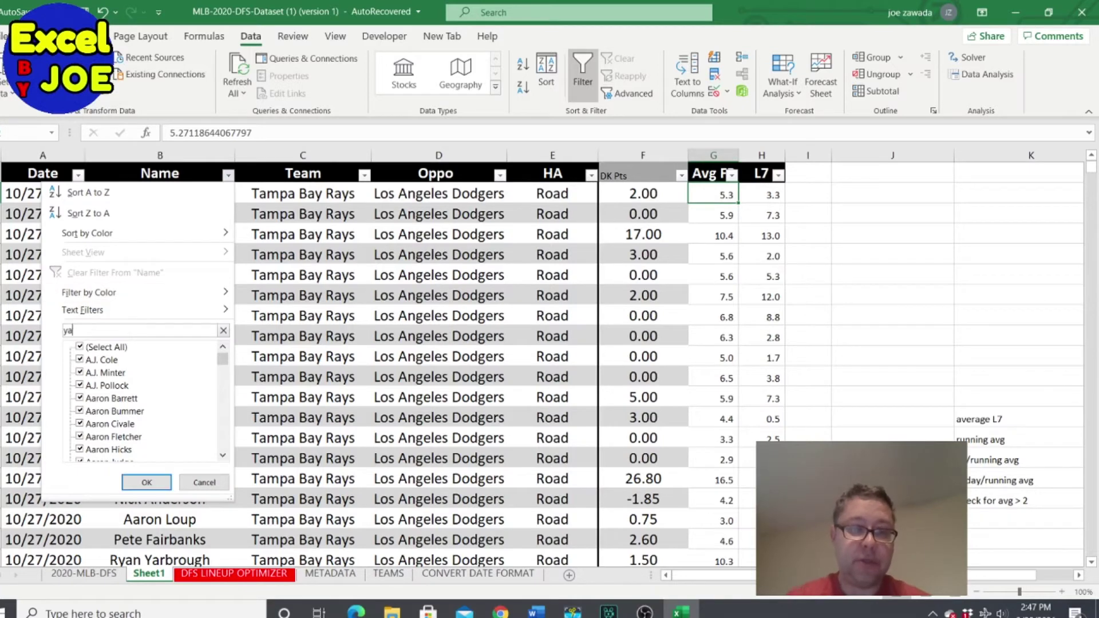
{"action": "type", "text": "nd"}
{"action": "key", "text": "Return"}
{"action": "left_click", "coordinate": [167, 232]}
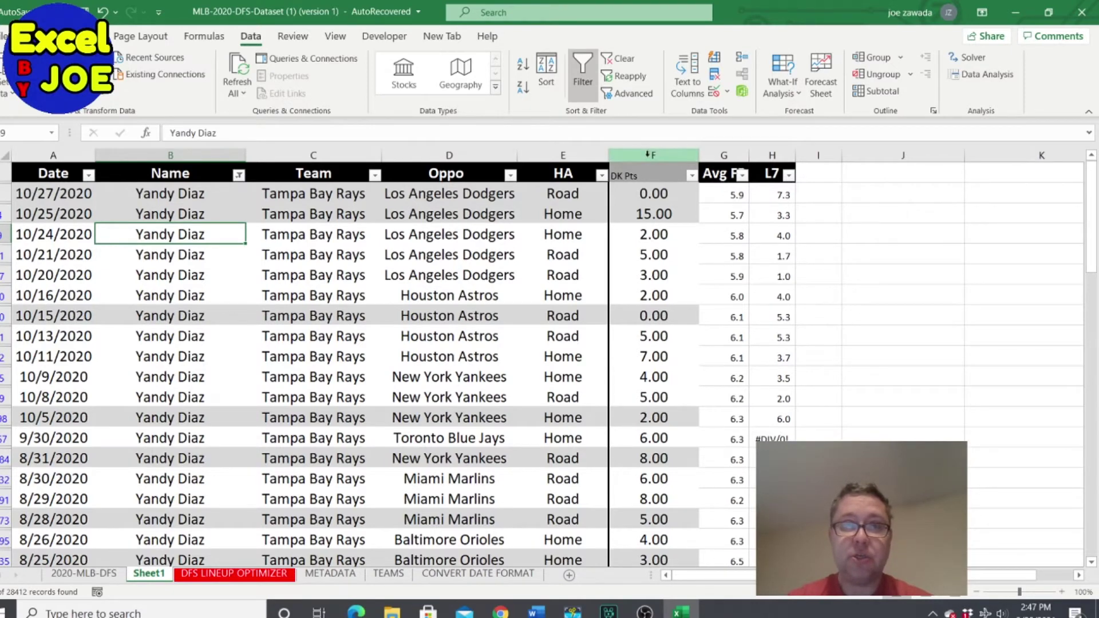
{"action": "left_click_drag", "start_coordinate": [649, 211], "coordinate": [653, 550]}
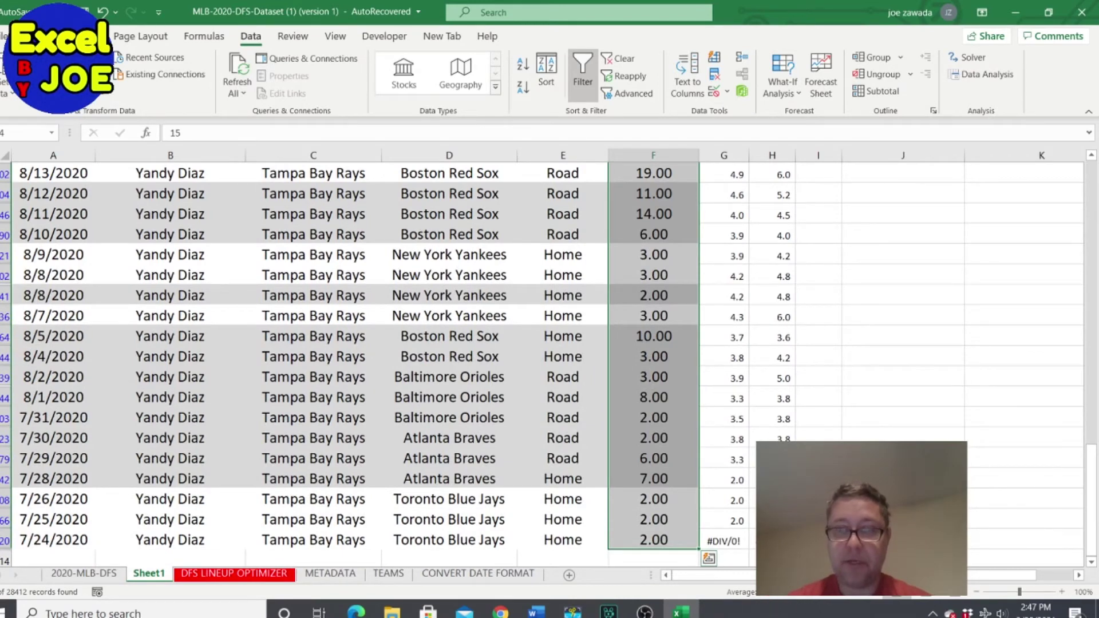
{"action": "left_click_drag", "start_coordinate": [1092, 453], "coordinate": [1094, 158]}
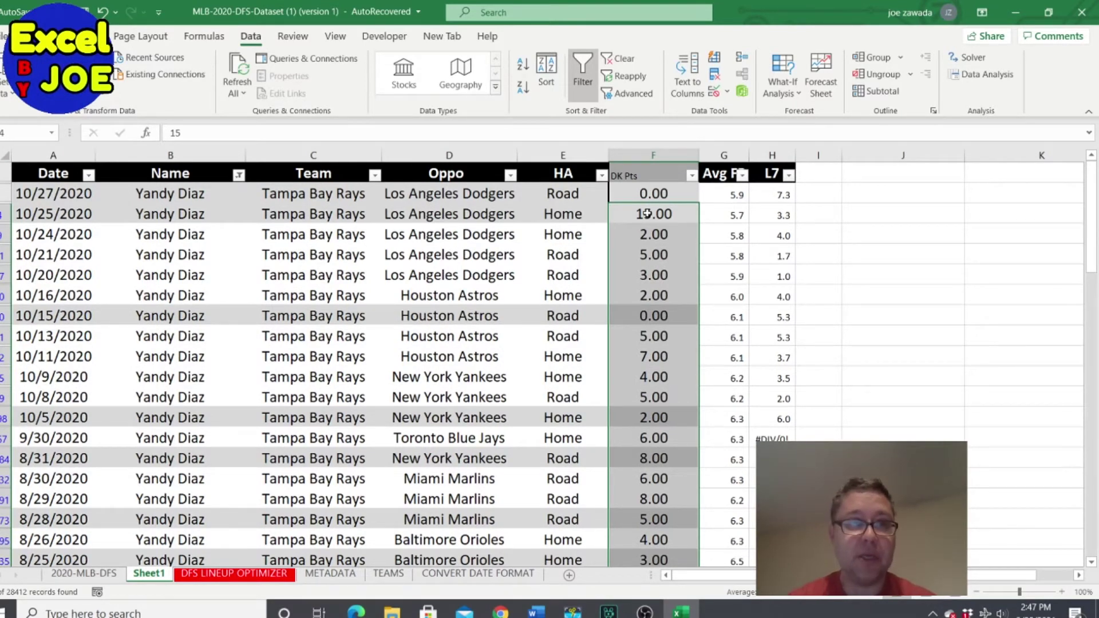
{"action": "left_click_drag", "start_coordinate": [647, 214], "coordinate": [645, 257]}
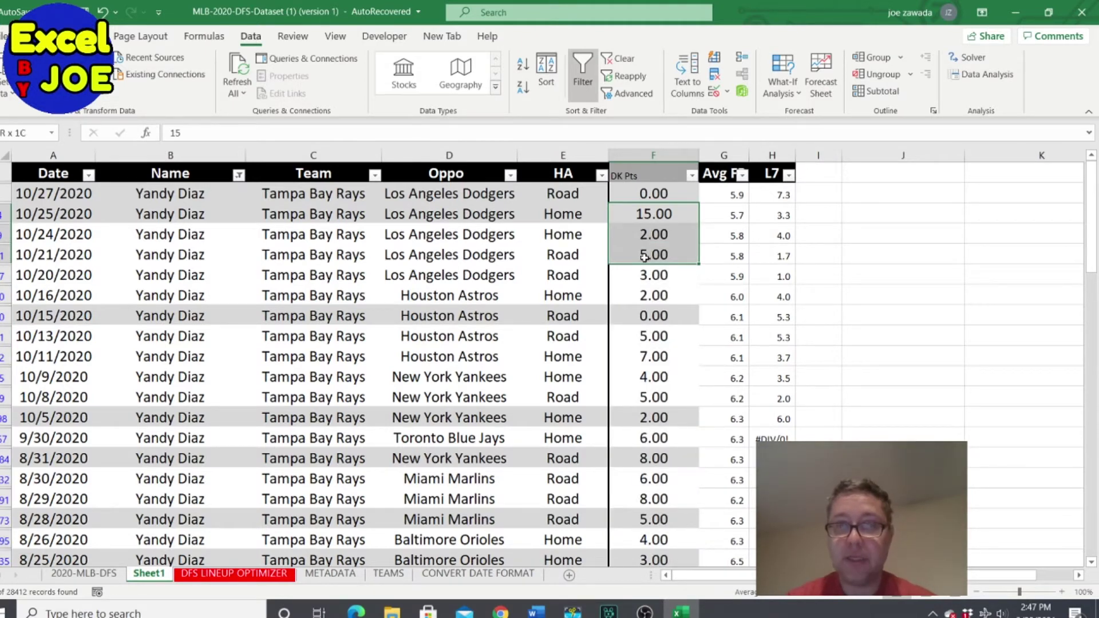
{"action": "left_click_drag", "start_coordinate": [645, 257], "coordinate": [645, 258]}
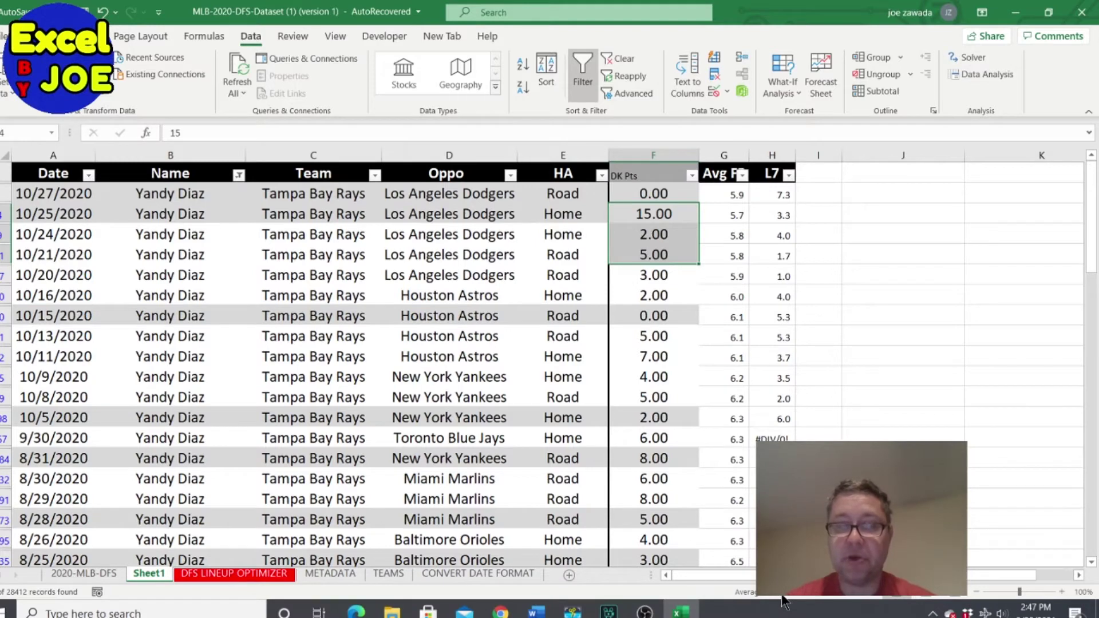
{"action": "left_click", "coordinate": [651, 195]}
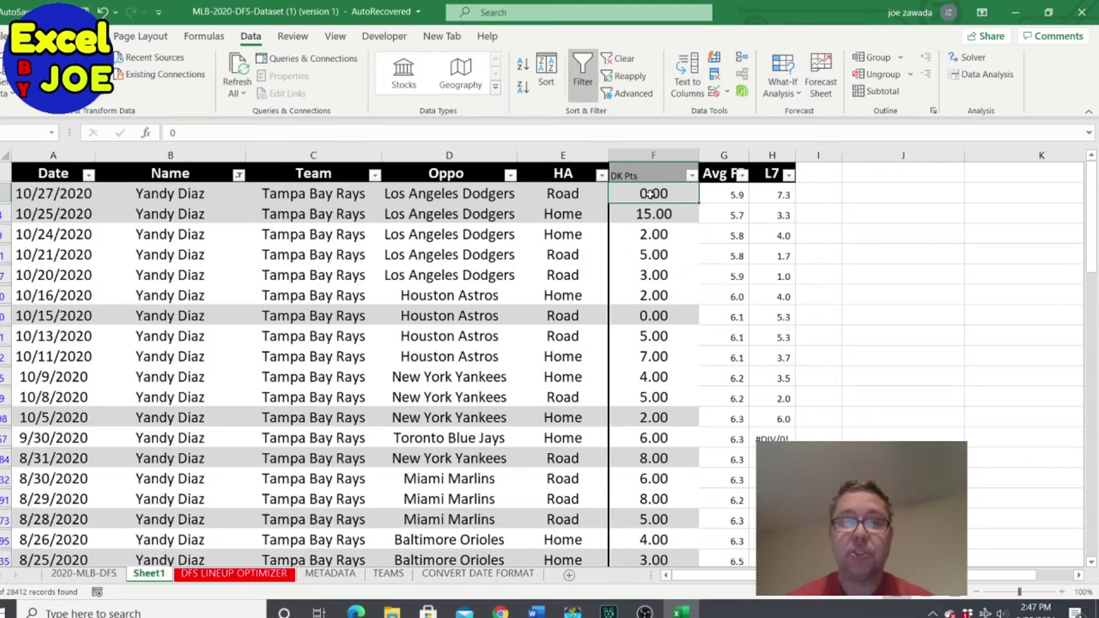
{"action": "left_click", "coordinate": [586, 81]}
{"action": "left_click", "coordinate": [779, 195]}
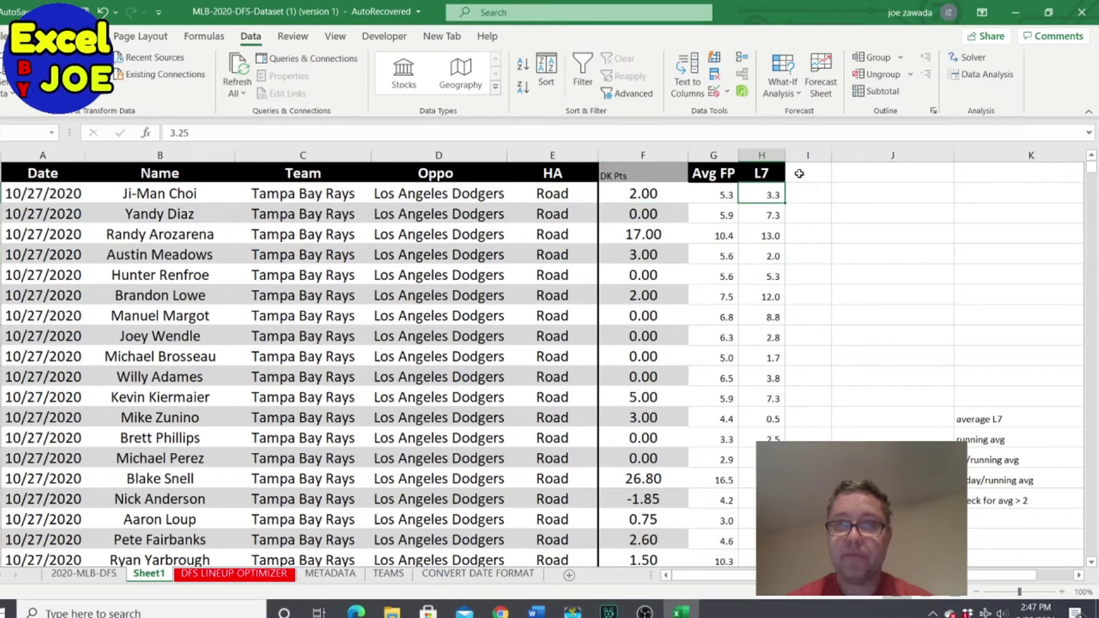
Add the header 'L&/Avg' in cell I1.
{"action": "left_click", "coordinate": [798, 174]}
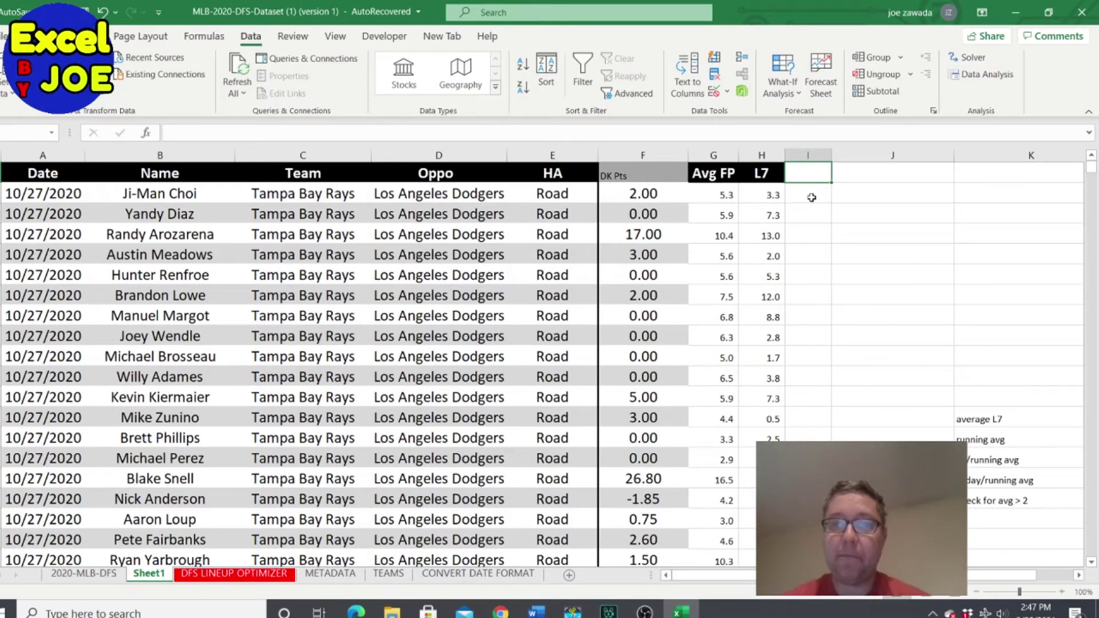
{"action": "type", "text": "L&"}
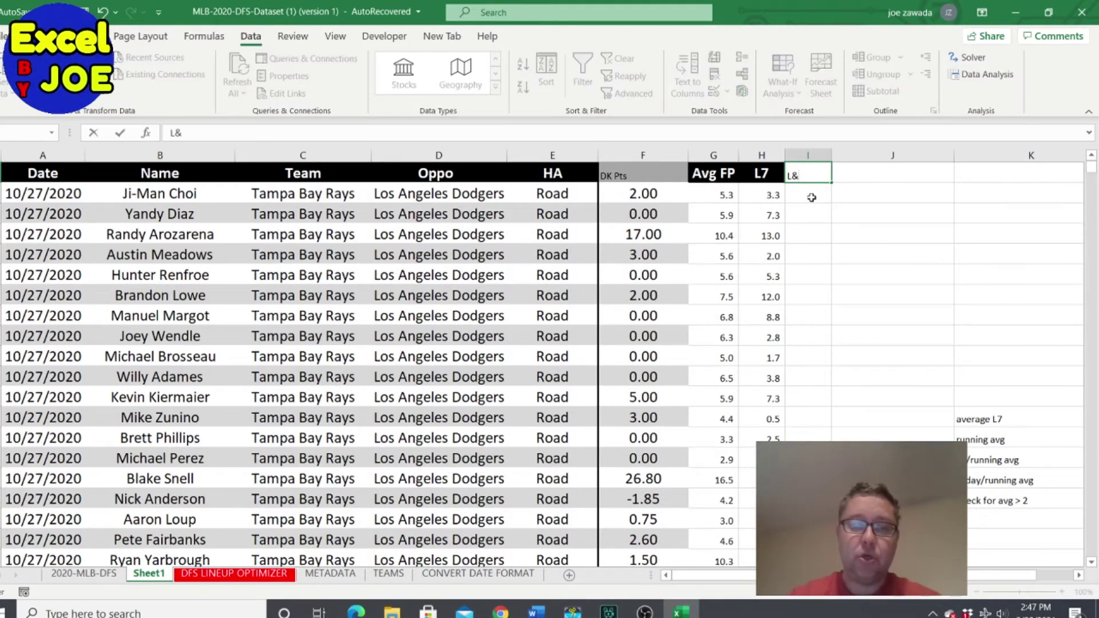
{"action": "type", "text": "/RHP"}
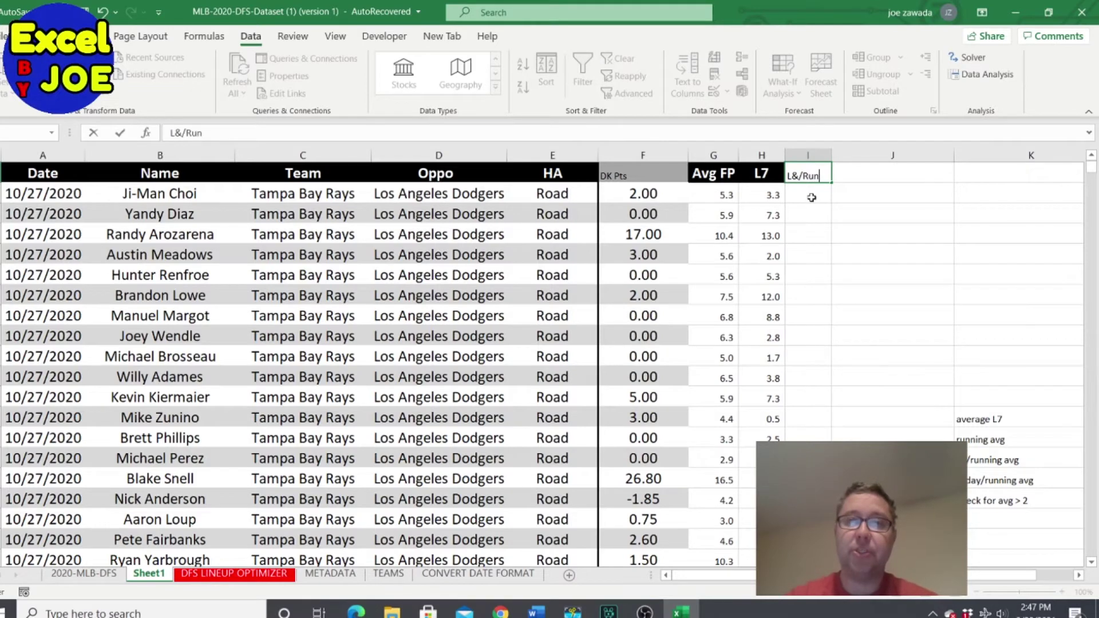
{"action": "key", "text": "BackSpace"}
{"action": "key", "text": "BackSpace"}
{"action": "key", "text": "BackSpace"}
{"action": "type", "text": "Avg"}
{"action": "key", "text": "Return"}
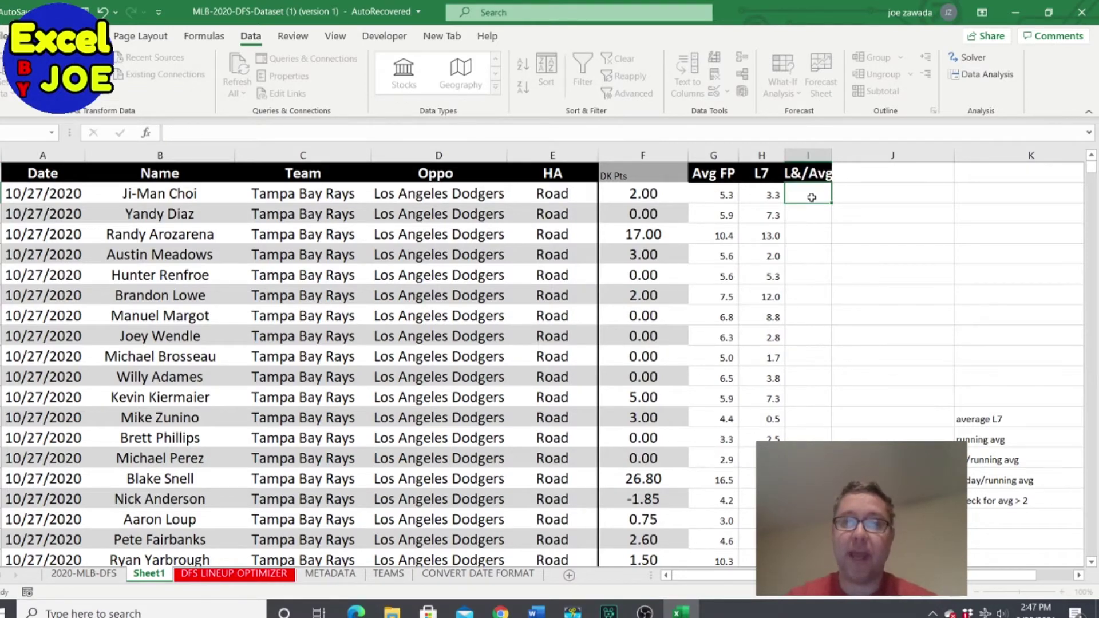
Enter =H2/G2 in I2 as a percentage and fill it down column I.
{"action": "type", "text": "="}
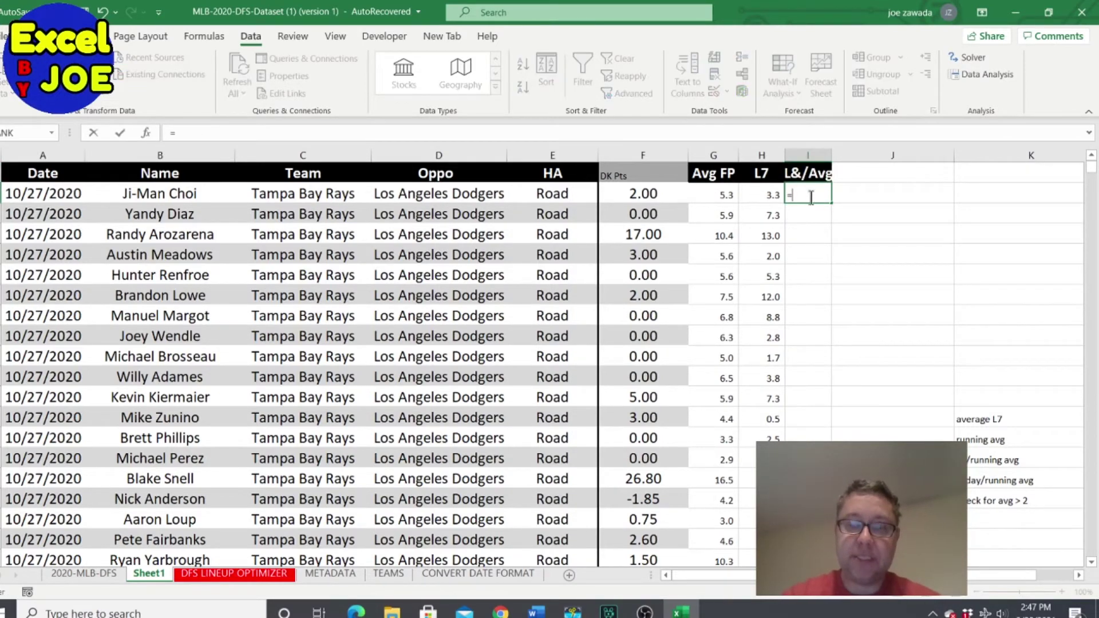
{"action": "key", "text": "Left"}
{"action": "type", "text": "/"}
{"action": "key", "text": "Left"}
{"action": "key", "text": "Left"}
{"action": "key", "text": "Left"}
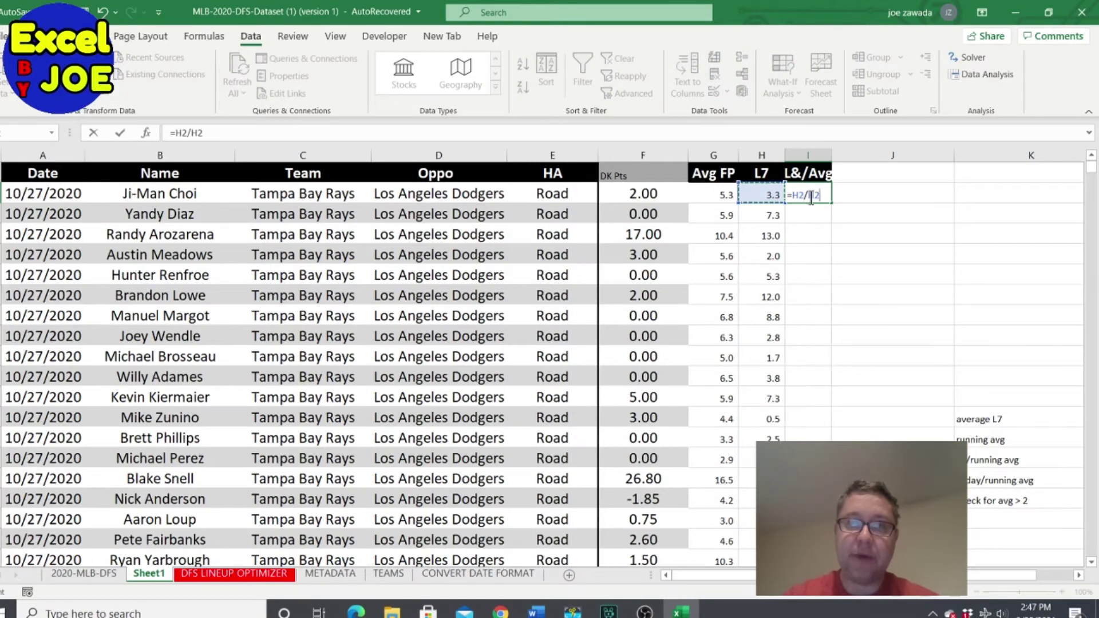
{"action": "key", "text": "Right"}
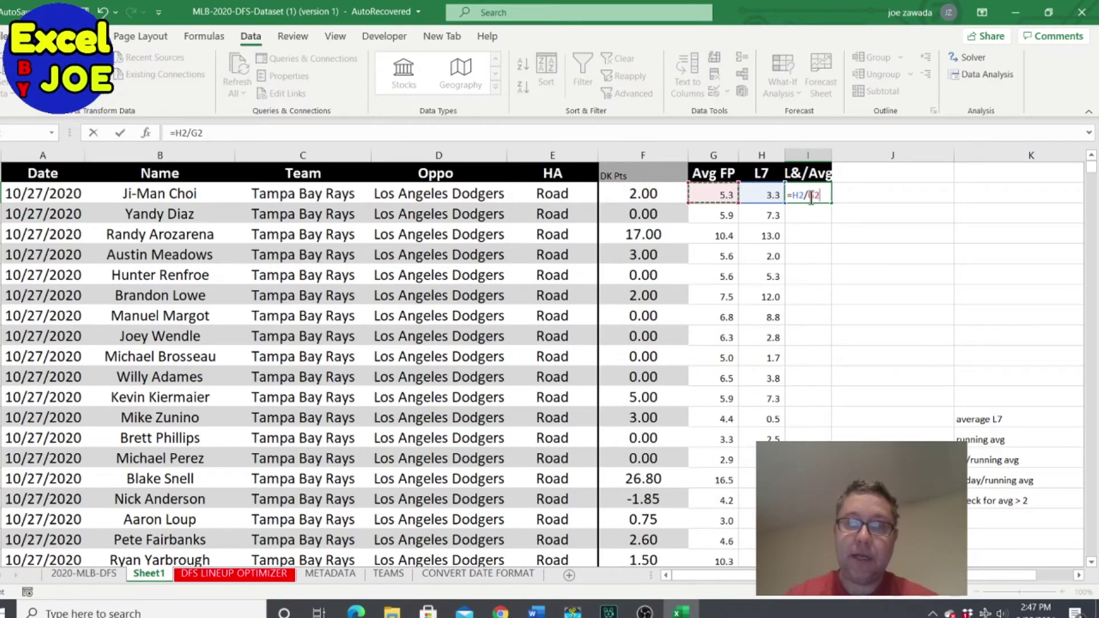
{"action": "key", "text": "Return"}
{"action": "left_click", "coordinate": [812, 197]}
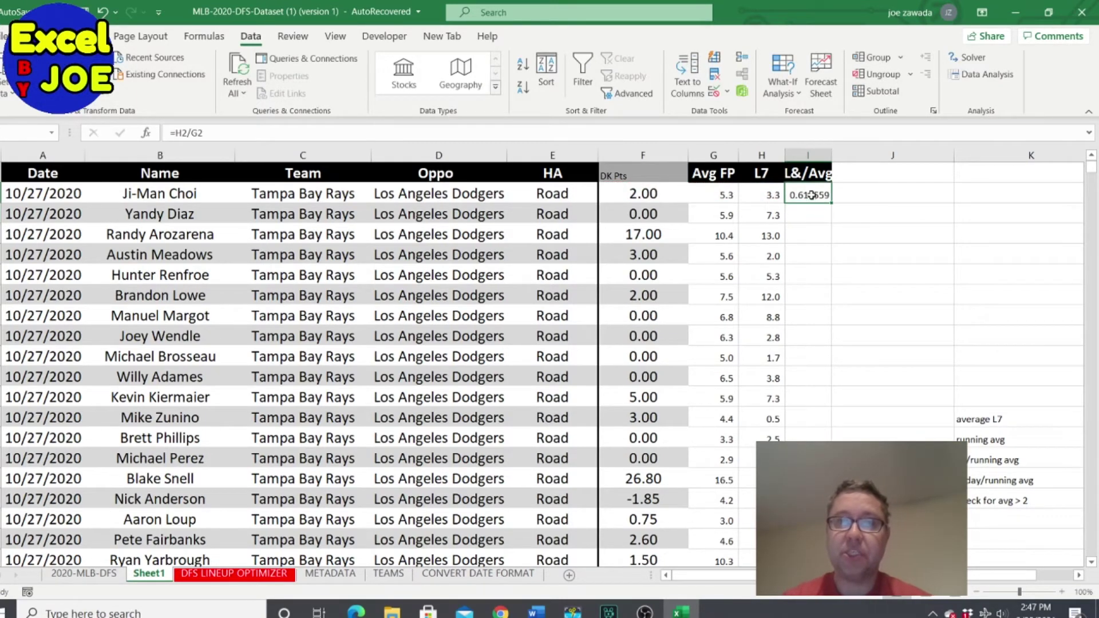
{"action": "left_click", "coordinate": [44, 36]}
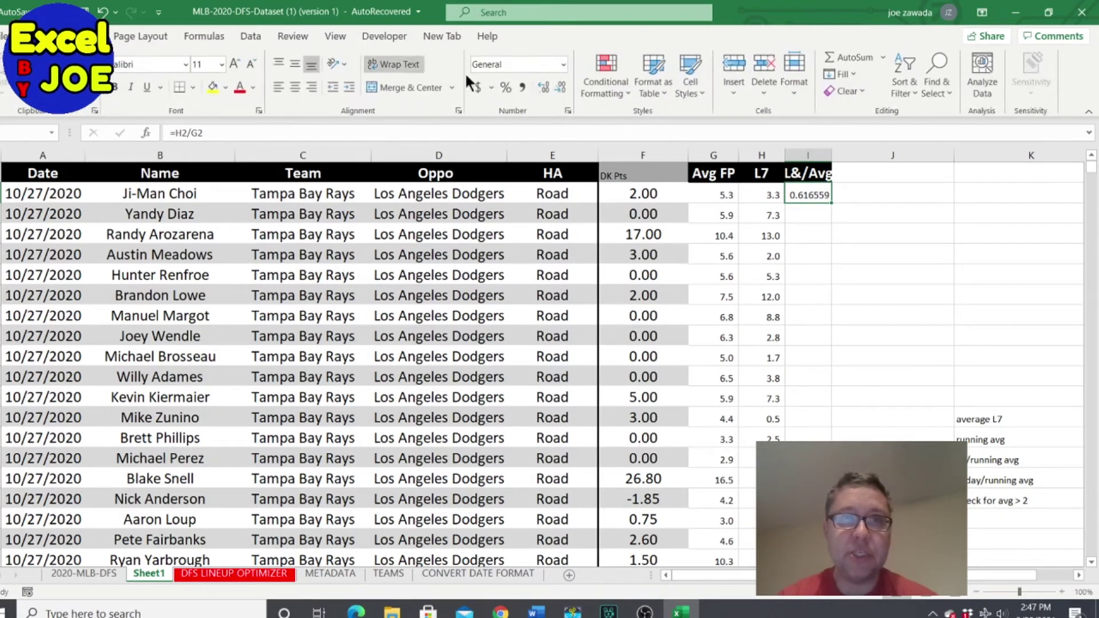
{"action": "left_click", "coordinate": [505, 87]}
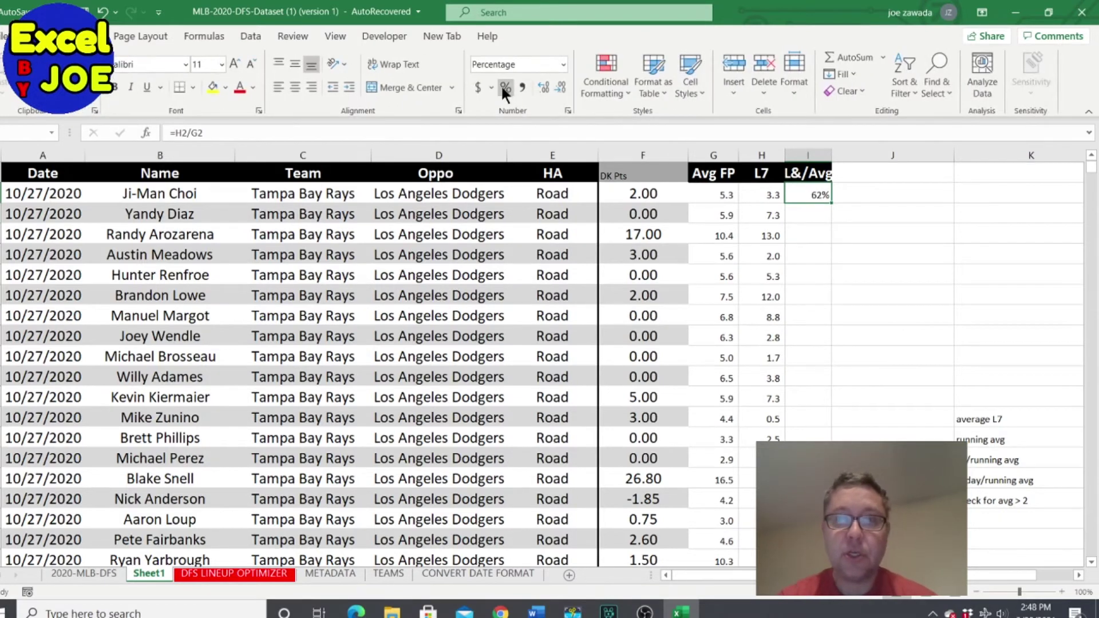
{"action": "double_click", "coordinate": [833, 203]}
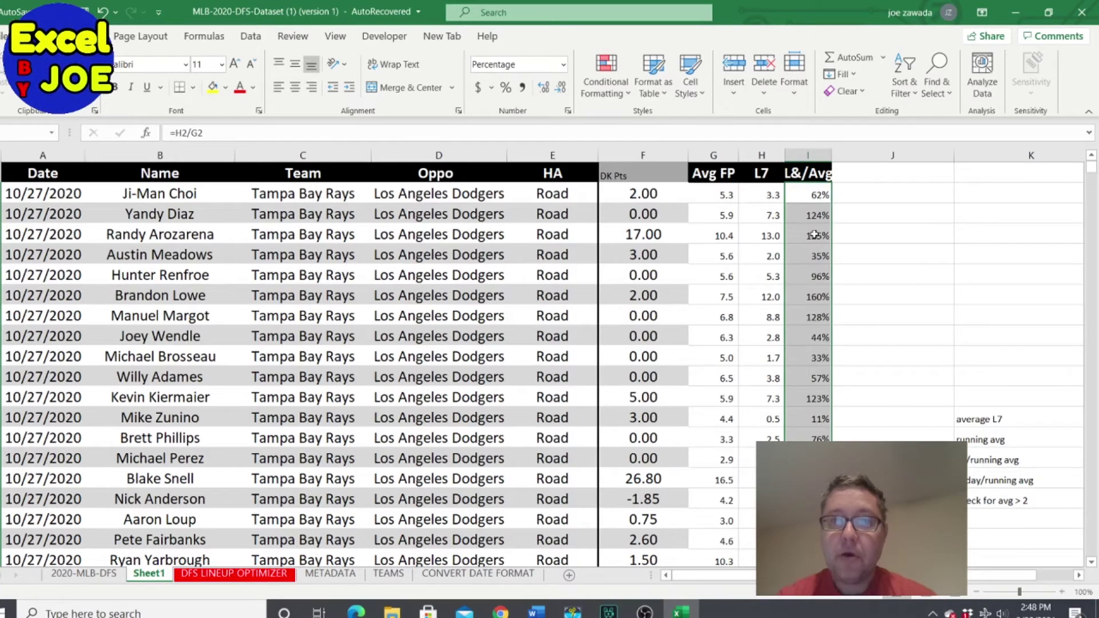
{"action": "left_click", "coordinate": [816, 220]}
Verify two players' L7/Avg percentages against their L7 and Avg FP values.
{"action": "left_click", "coordinate": [815, 197]}
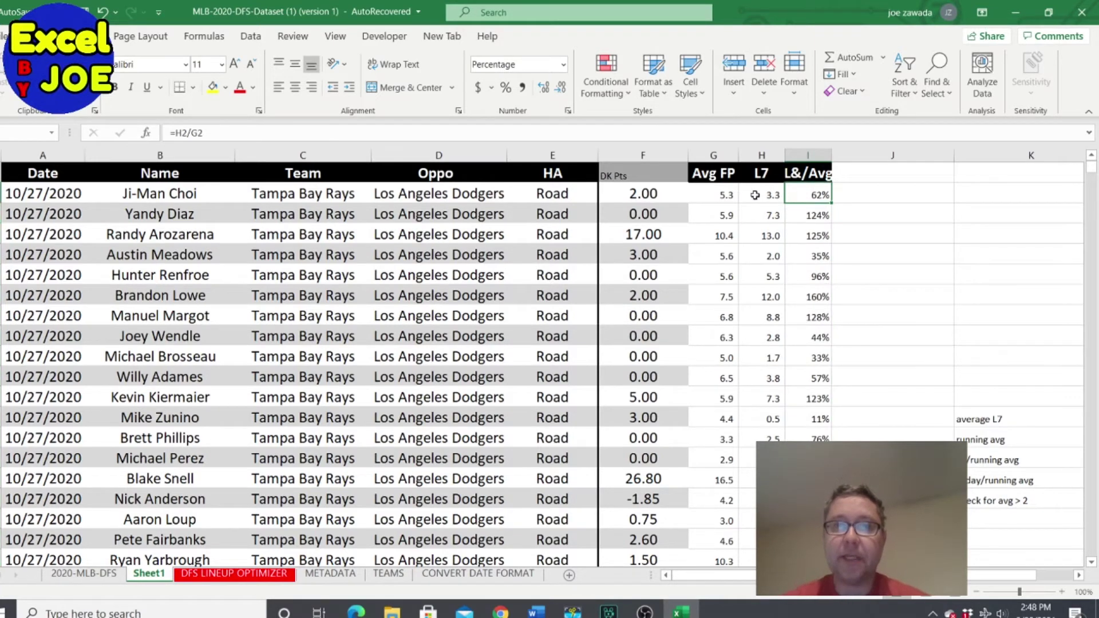
{"action": "left_click", "coordinate": [771, 235]}
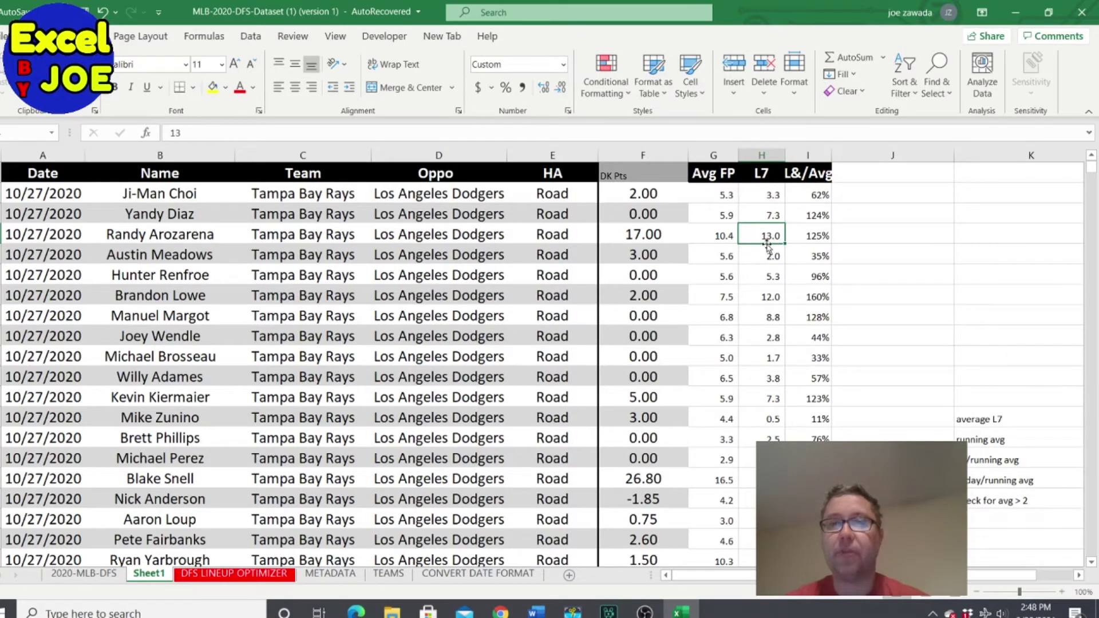
{"action": "left_click", "coordinate": [714, 237]}
{"action": "left_click", "coordinate": [811, 238]}
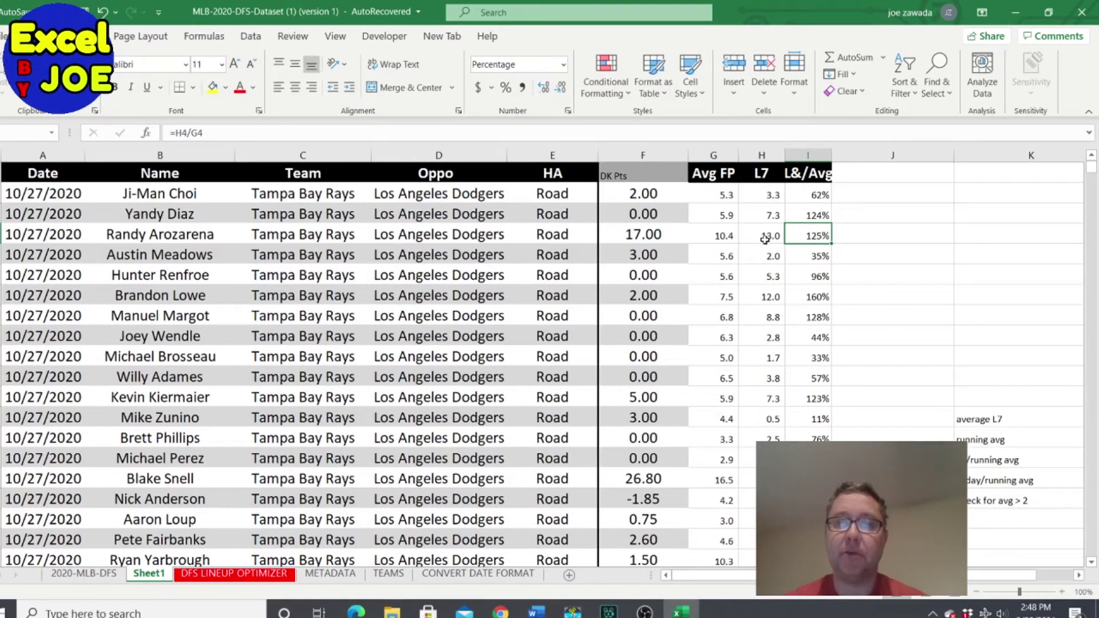
{"action": "left_click", "coordinate": [770, 297]}
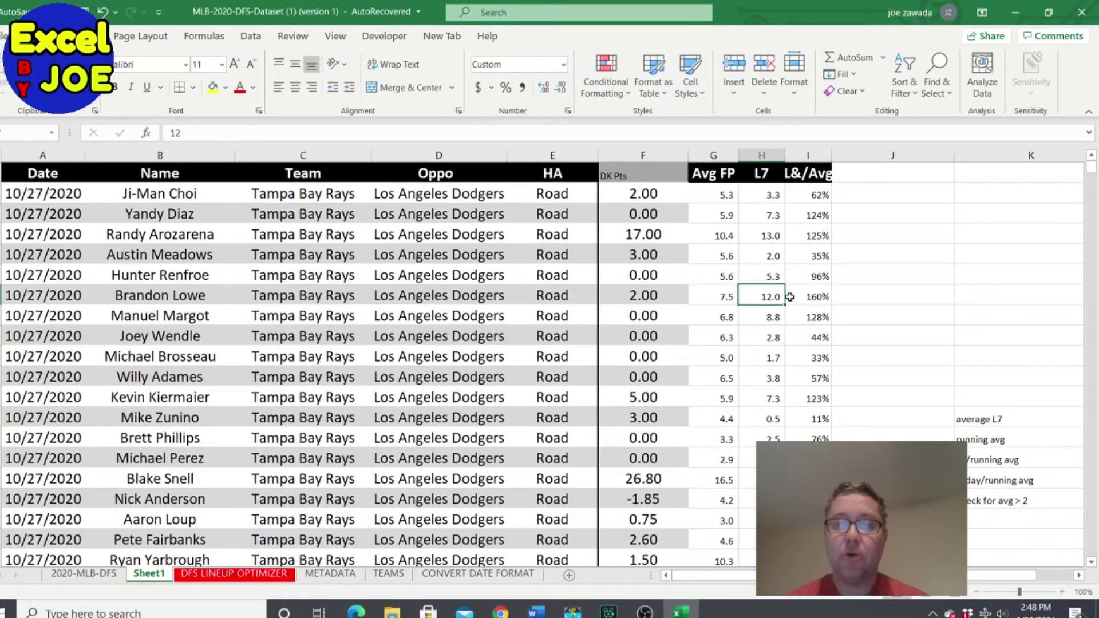
{"action": "left_click", "coordinate": [718, 299]}
{"action": "left_click", "coordinate": [810, 297]}
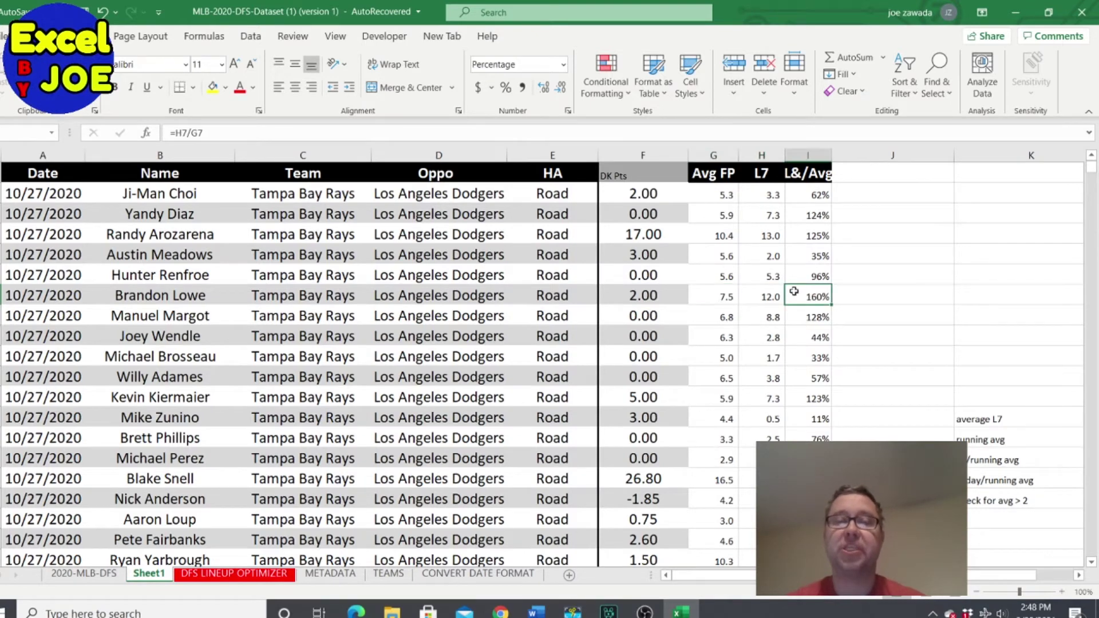
Recheck the first ratio =H2/G2 against its source values and widen column I slightly.
{"action": "left_click", "coordinate": [818, 196]}
{"action": "left_click", "coordinate": [816, 252]}
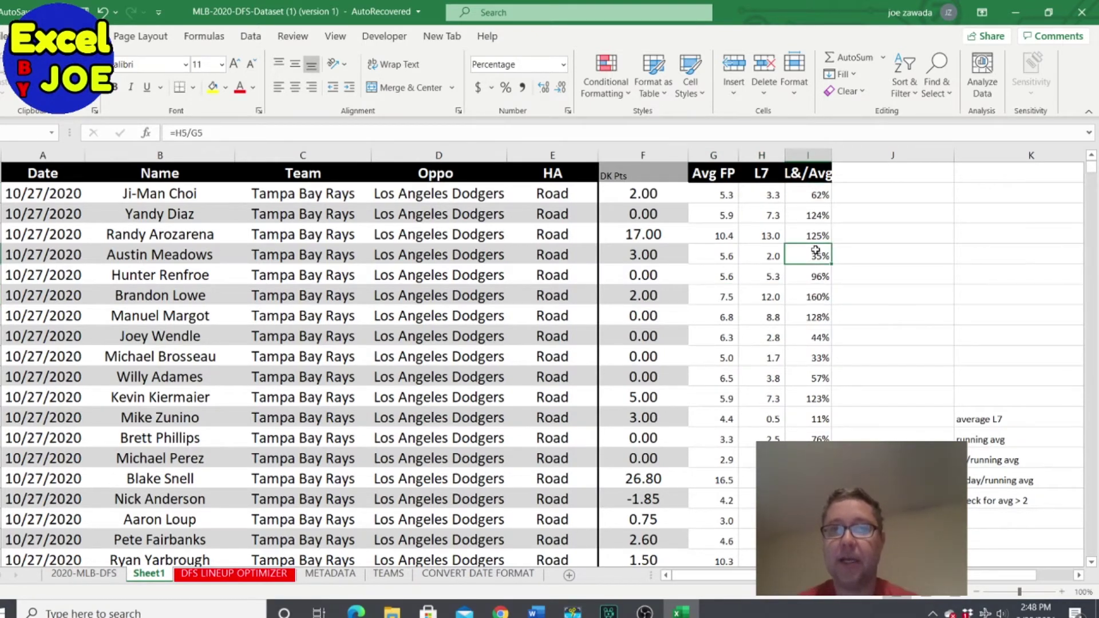
{"action": "left_click", "coordinate": [811, 198]}
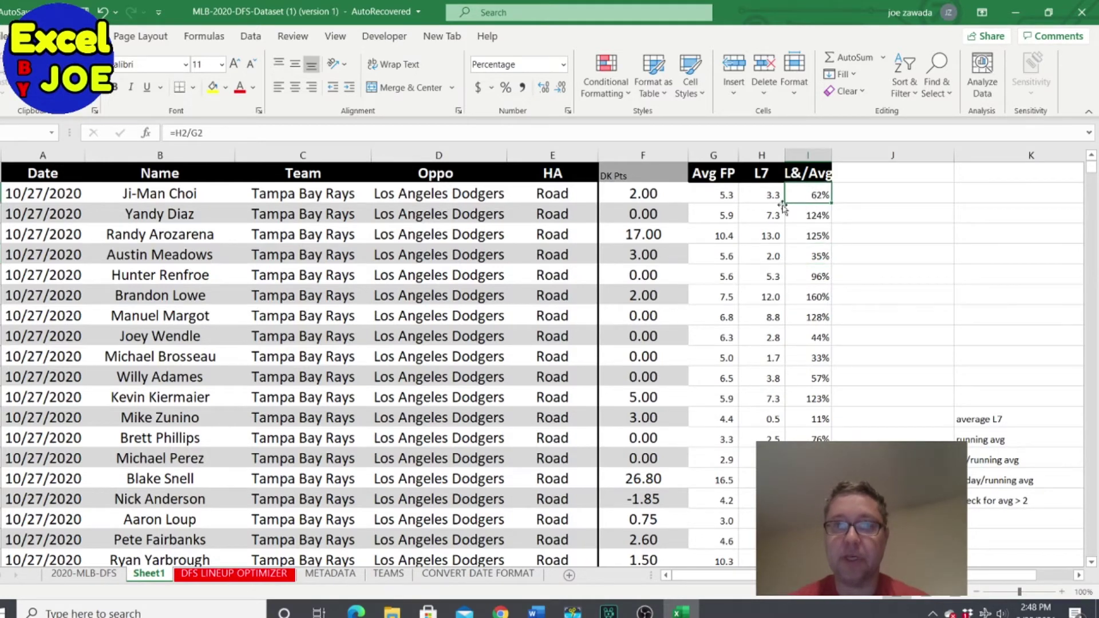
{"action": "left_click", "coordinate": [761, 201]}
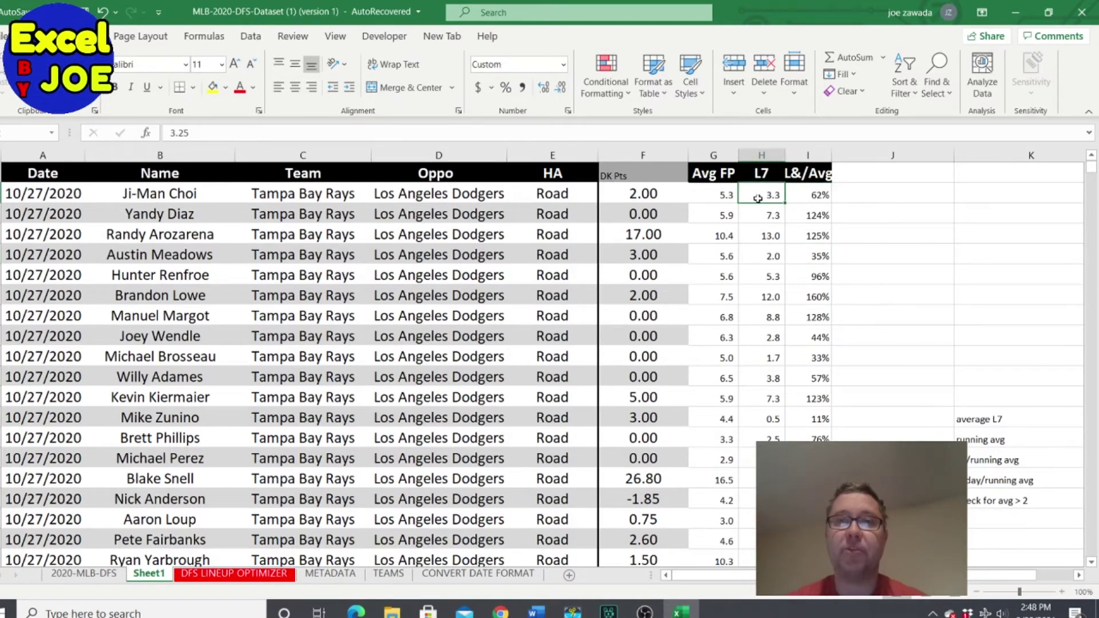
{"action": "left_click", "coordinate": [708, 195]}
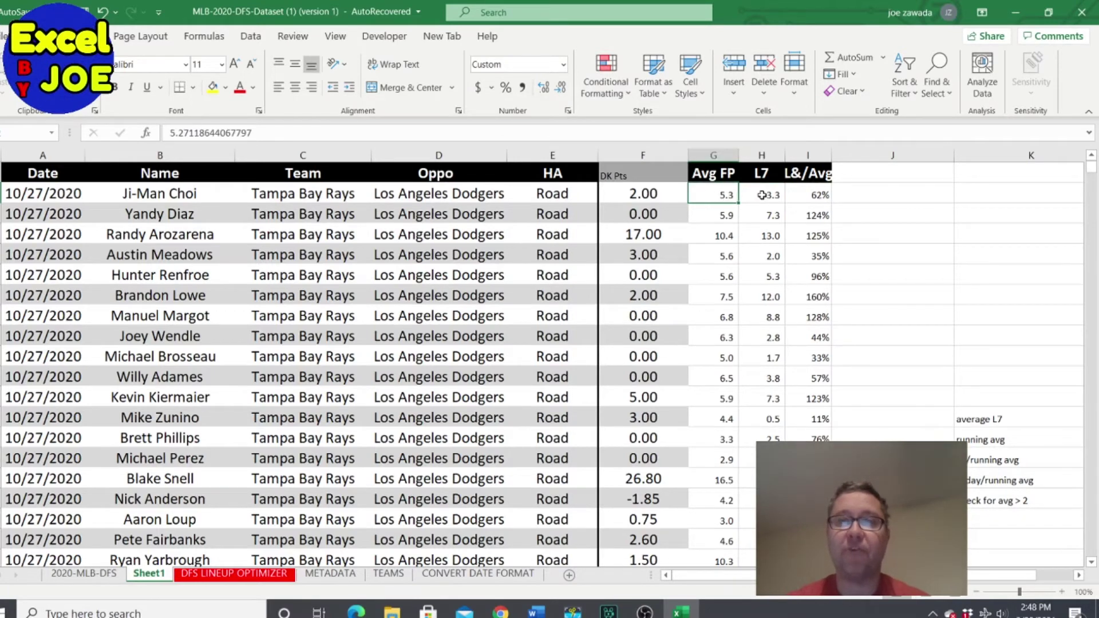
{"action": "left_click", "coordinate": [818, 194]}
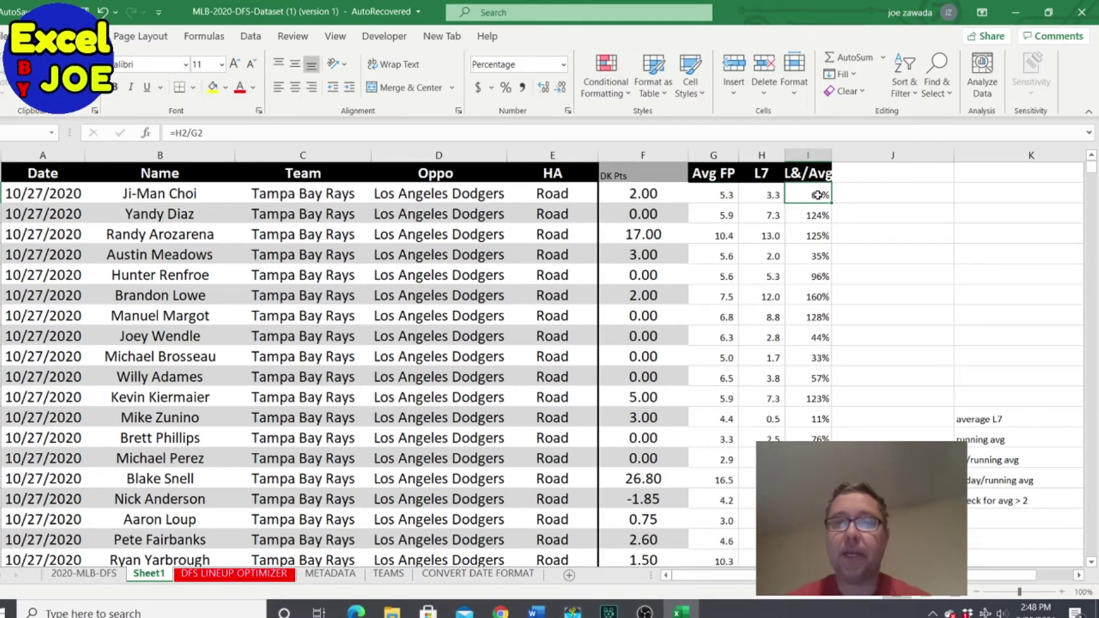
{"action": "left_click_drag", "start_coordinate": [832, 155], "coordinate": [836, 156]}
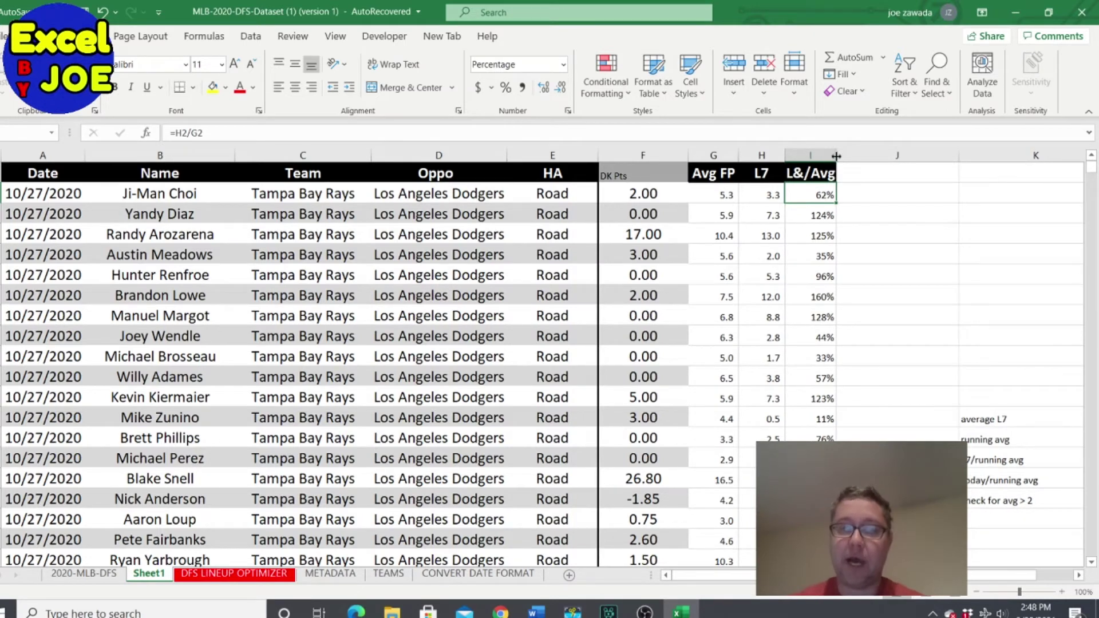
{"action": "left_click", "coordinate": [845, 173]}
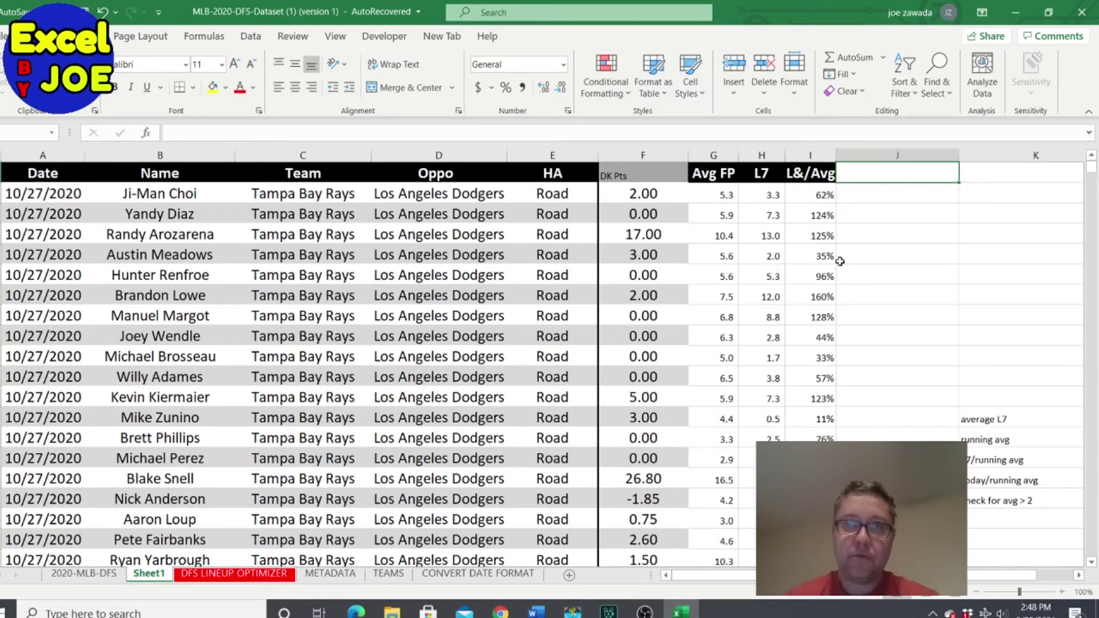
Head column J 'todays' and enter =F2/G2 in J2 formatted as a percentage.
{"action": "type", "text": "todays"}
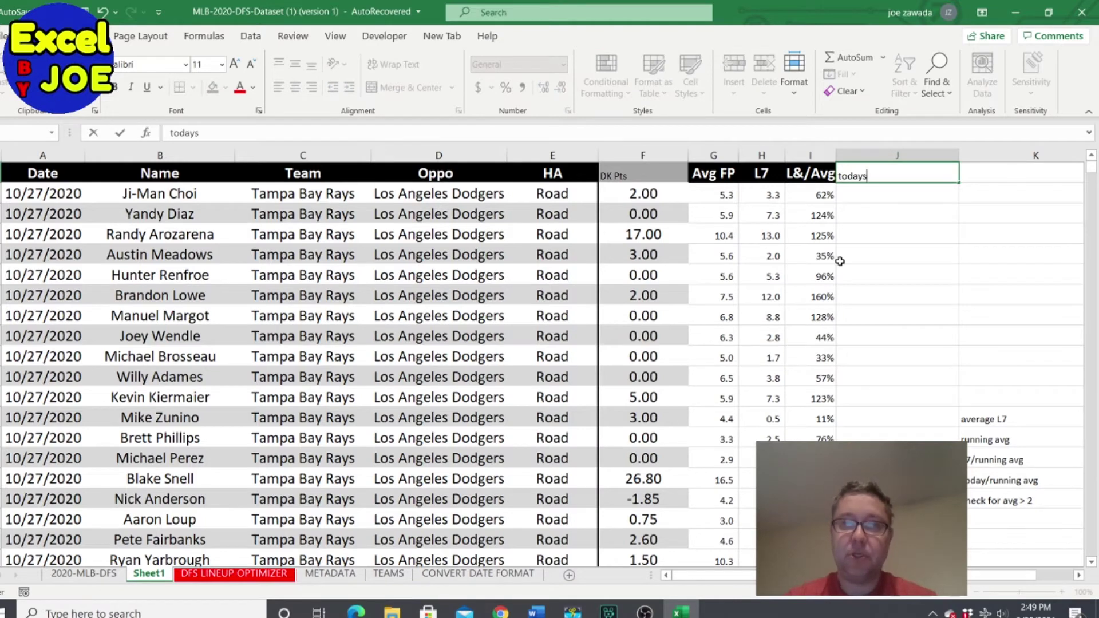
{"action": "key", "text": "Return"}
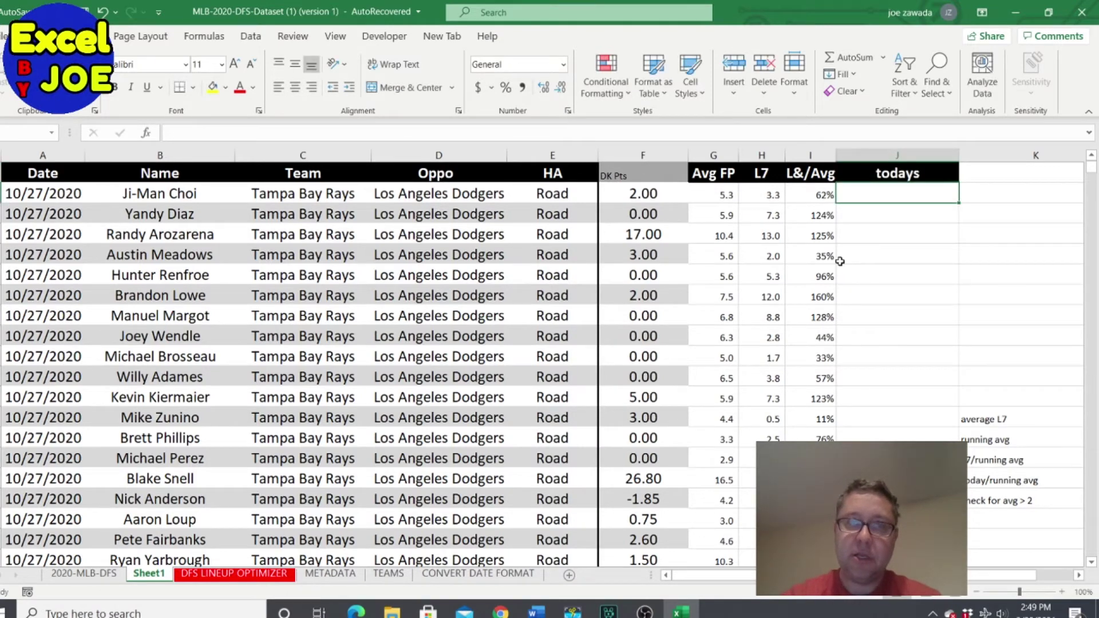
{"action": "type", "text": "="}
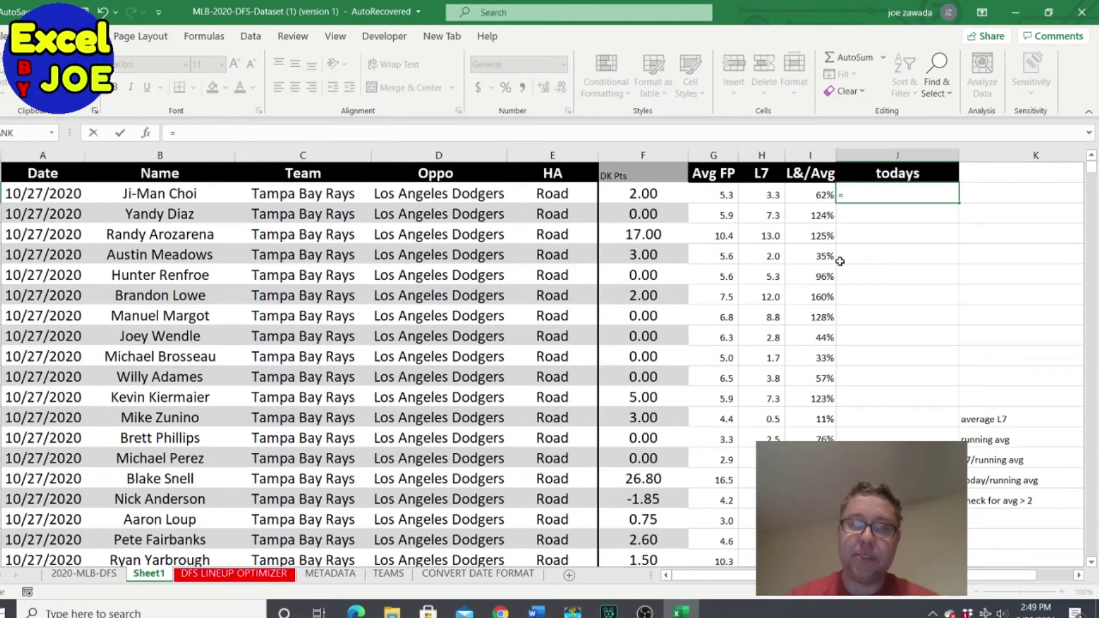
{"action": "key", "text": "Left"}
{"action": "key", "text": "Left"}
{"action": "key", "text": "Left"}
{"action": "key", "text": "Left"}
{"action": "type", "text": "/"}
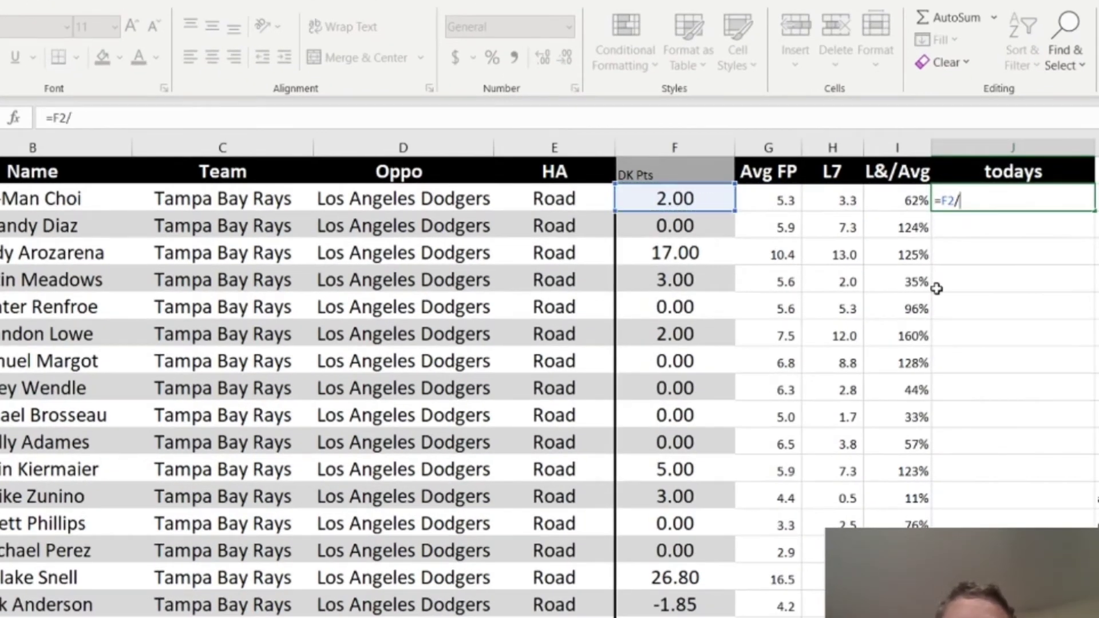
{"action": "key", "text": "Left"}
{"action": "key", "text": "Left"}
{"action": "key", "text": "Left"}
{"action": "key", "text": "Return"}
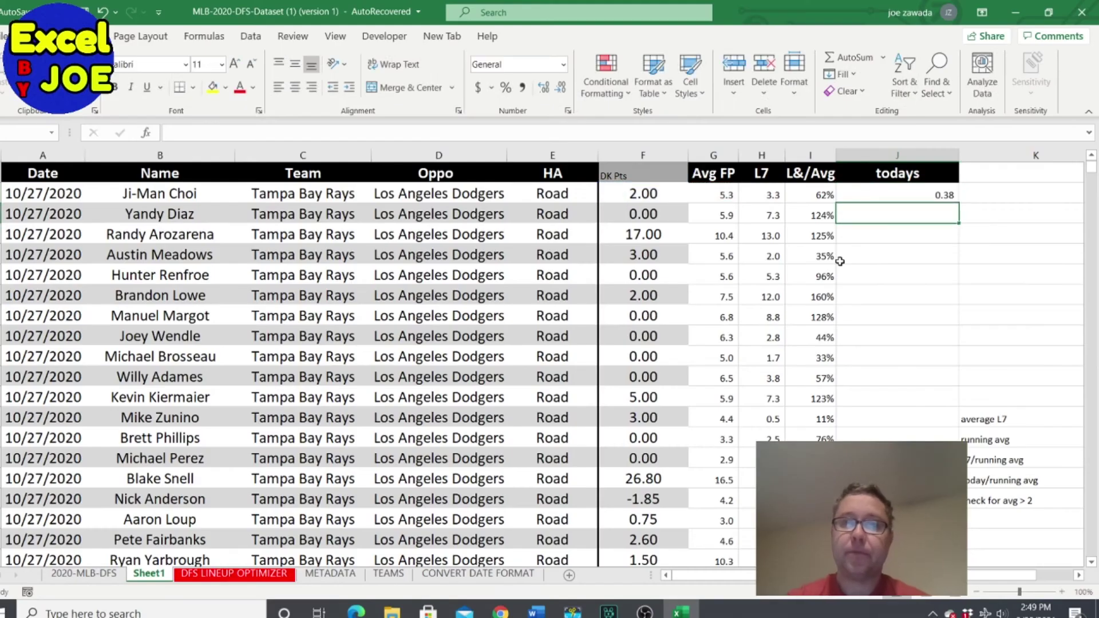
{"action": "left_click", "coordinate": [928, 196]}
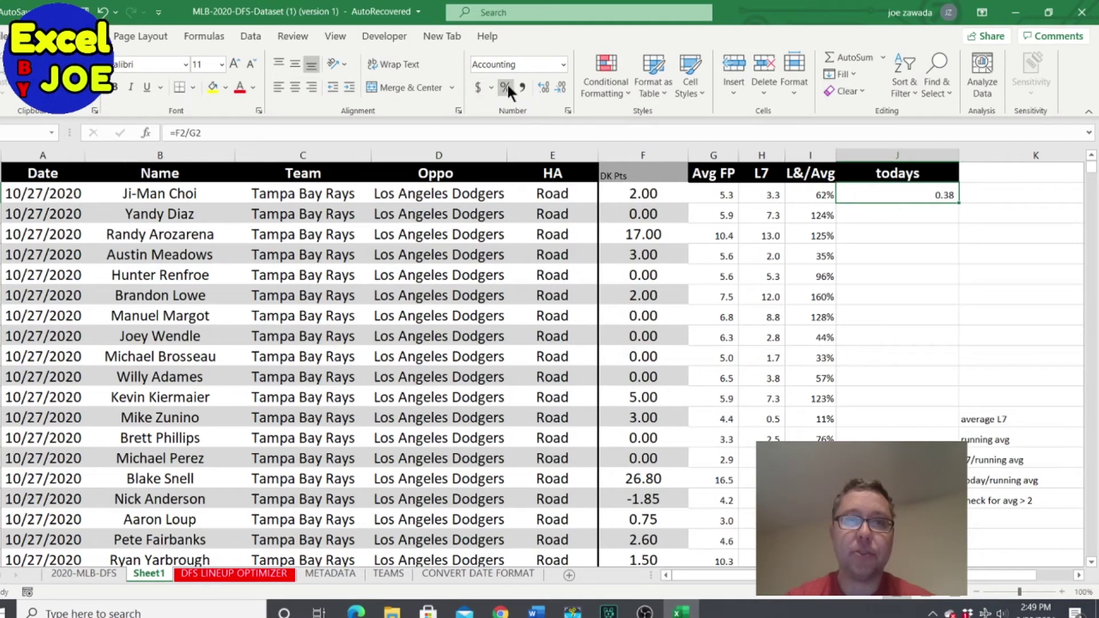
{"action": "left_click", "coordinate": [507, 86]}
Check the DK Pts and Avg FP sources, fill the todays formula down and autofit column J.
{"action": "left_click", "coordinate": [646, 189]}
{"action": "left_click", "coordinate": [723, 195]}
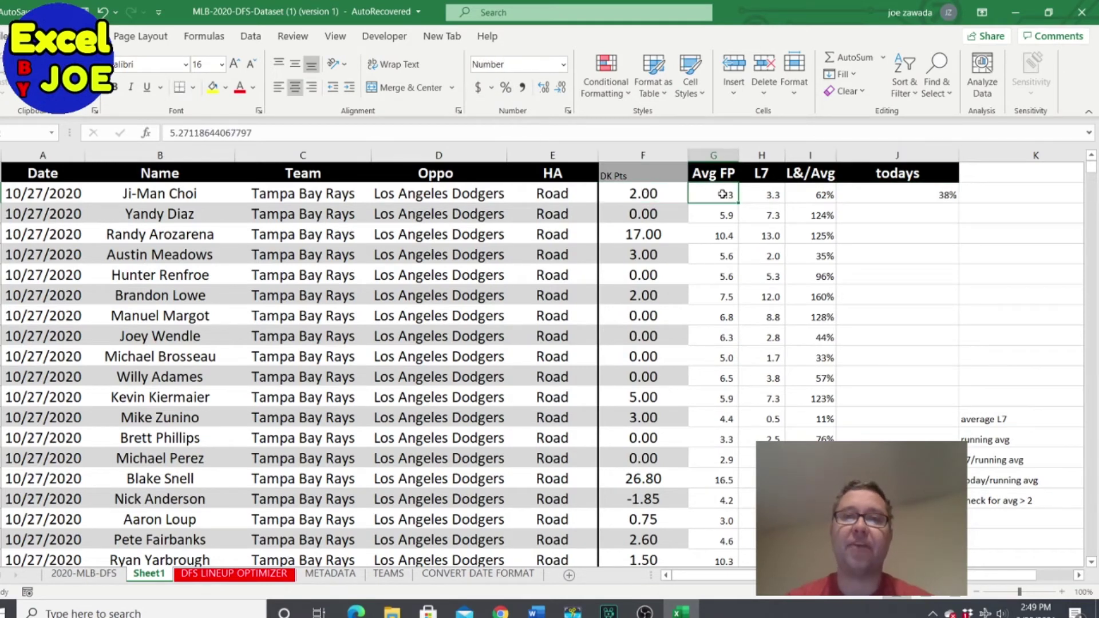
{"action": "left_click", "coordinate": [925, 194]}
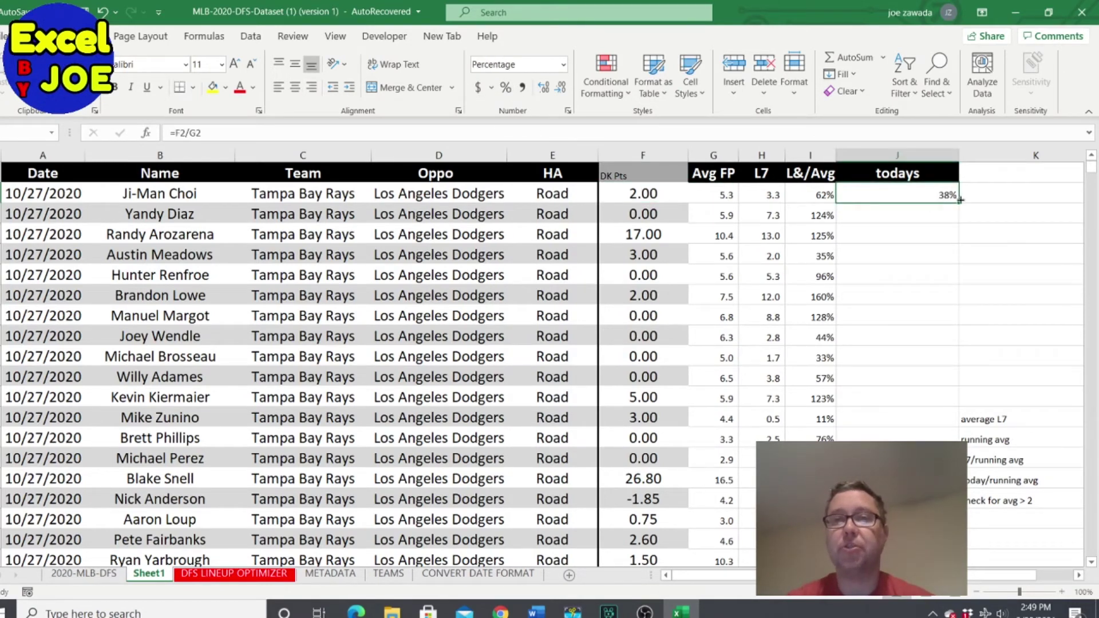
{"action": "left_click_drag", "start_coordinate": [958, 201], "coordinate": [959, 204]}
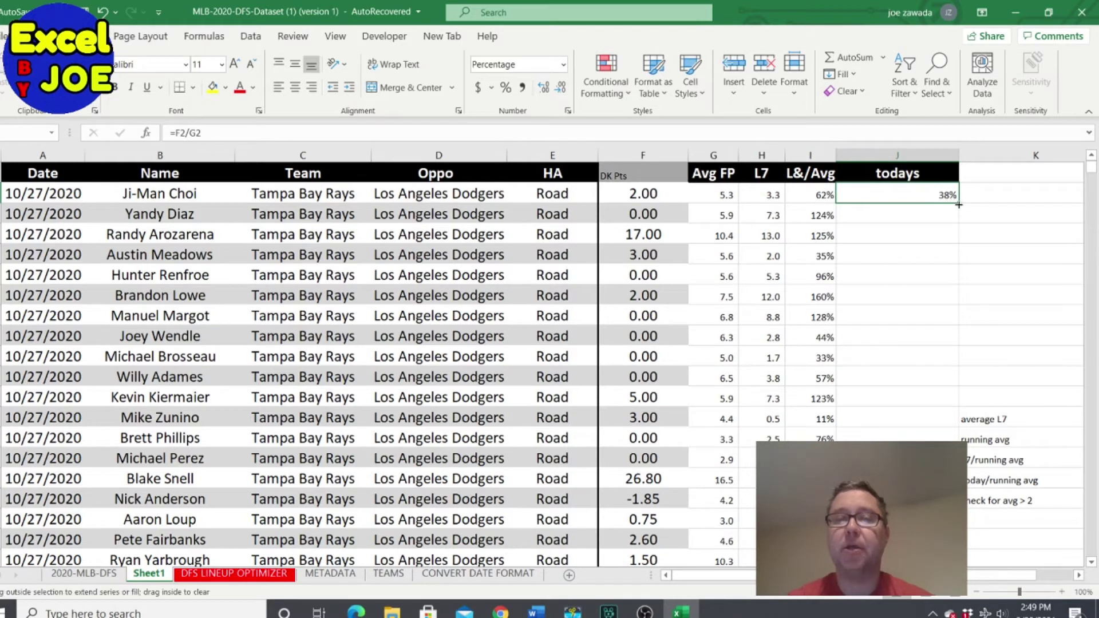
{"action": "double_click", "coordinate": [959, 204]}
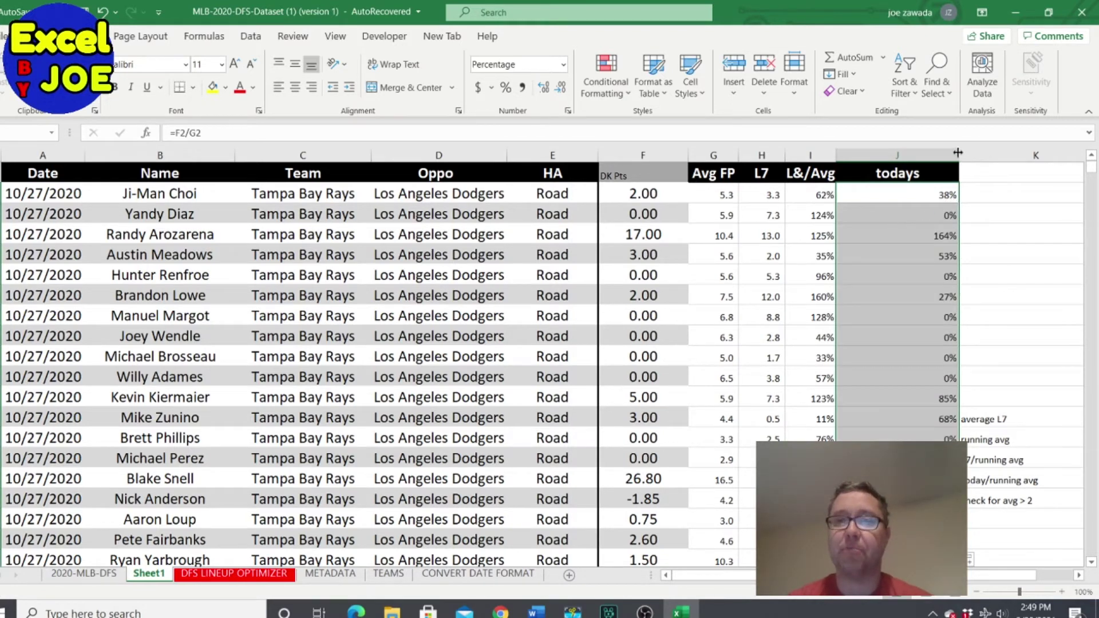
{"action": "double_click", "coordinate": [958, 152]}
{"action": "left_click_drag", "start_coordinate": [898, 343], "coordinate": [899, 319]}
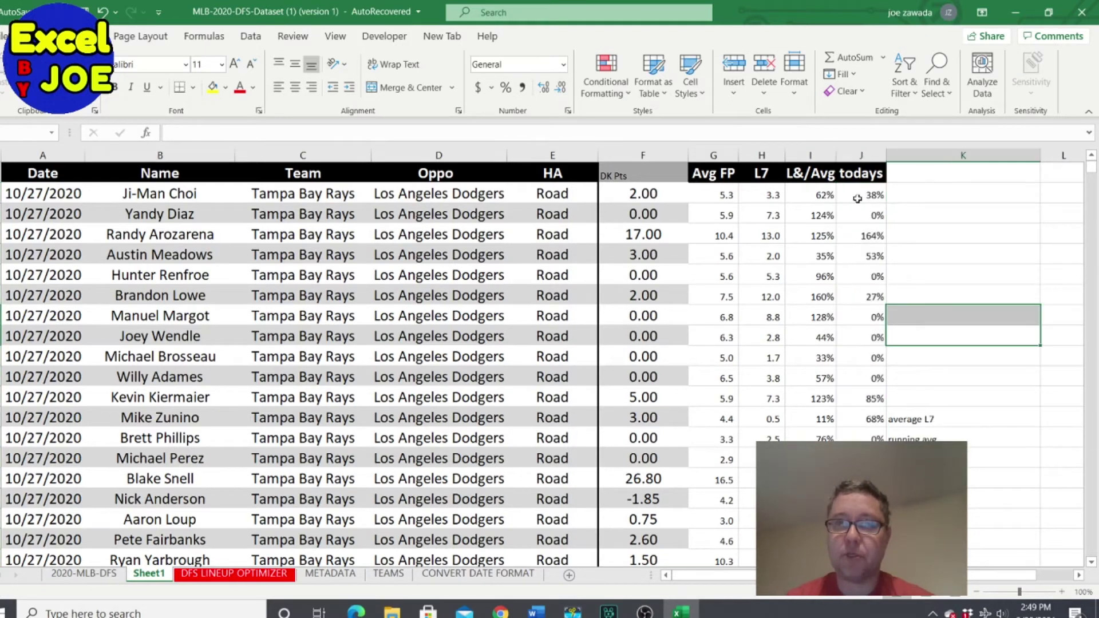
Review the L&/Avg, L7 and Avg FP headers and Avg FP values, including Yandy Diaz's.
{"action": "left_click", "coordinate": [810, 178]}
{"action": "left_click", "coordinate": [762, 181]}
{"action": "left_click", "coordinate": [702, 173]}
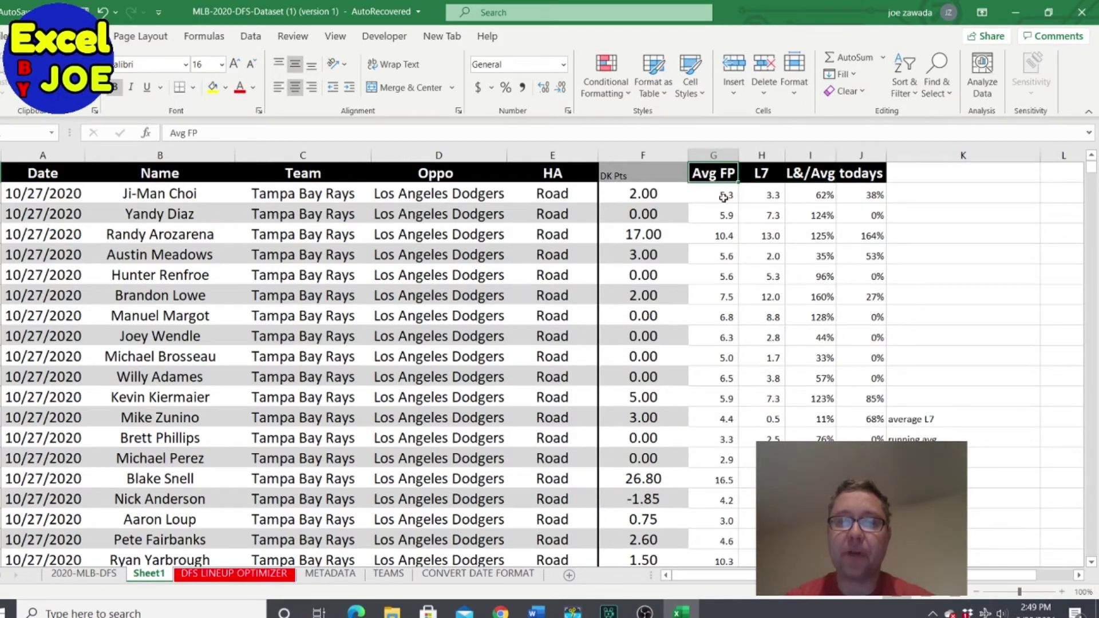
{"action": "left_click", "coordinate": [716, 256]}
{"action": "left_click", "coordinate": [713, 312]}
{"action": "left_click", "coordinate": [717, 220]}
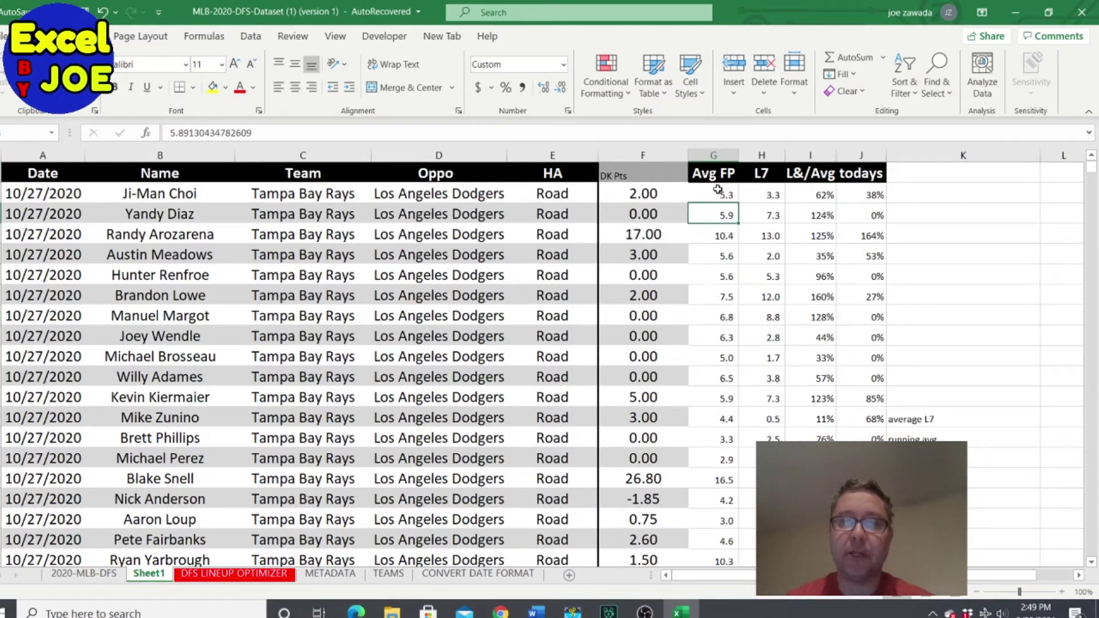
{"action": "left_click", "coordinate": [718, 191]}
Check L7 values for Brandon Lowe and Yandy Diaz, plus Yandy Diaz's L&/Avg ratio.
{"action": "left_click", "coordinate": [768, 195]}
{"action": "left_click", "coordinate": [768, 234]}
{"action": "left_click", "coordinate": [766, 296]}
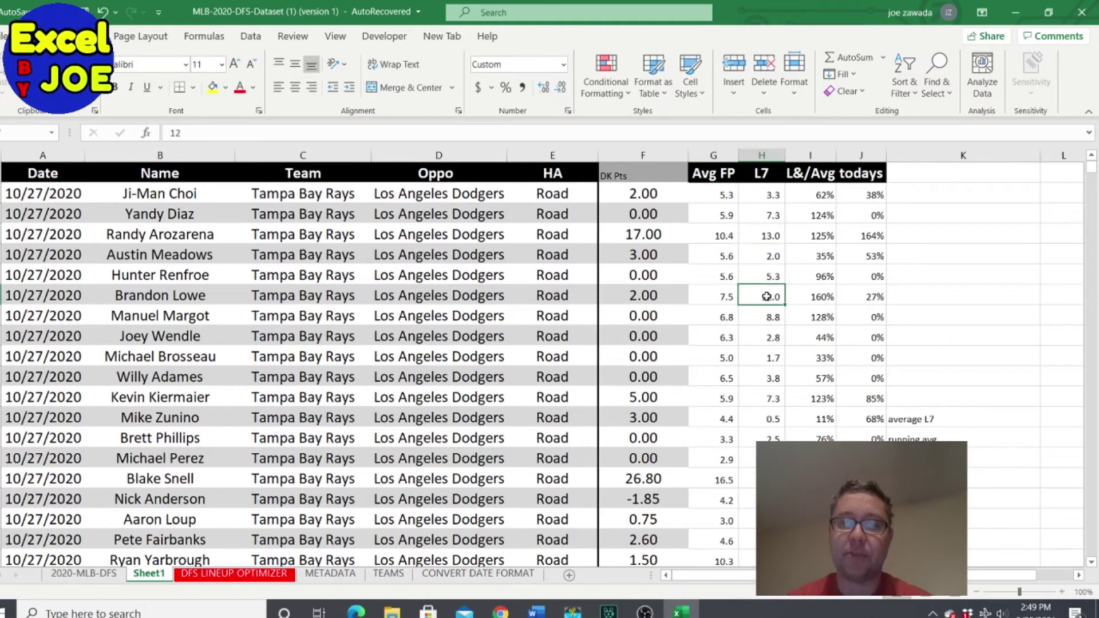
{"action": "left_click", "coordinate": [762, 221]}
{"action": "left_click", "coordinate": [815, 210]}
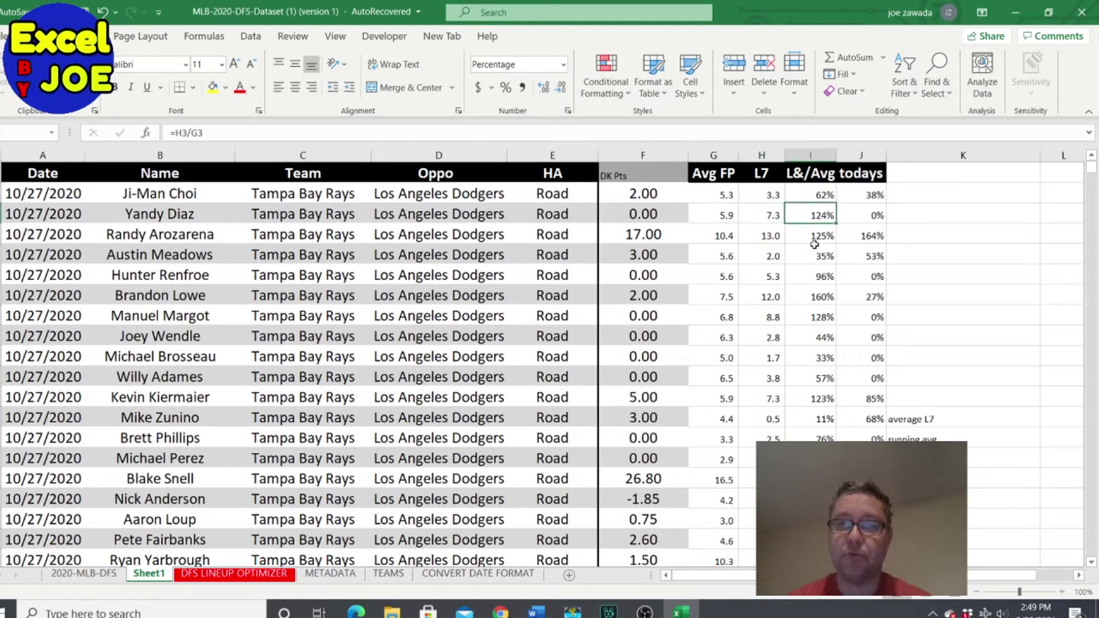
Correct the column I header from "L&/Avg" to "L7/Avg".
{"action": "left_click", "coordinate": [811, 173]}
{"action": "left_click", "coordinate": [177, 132]}
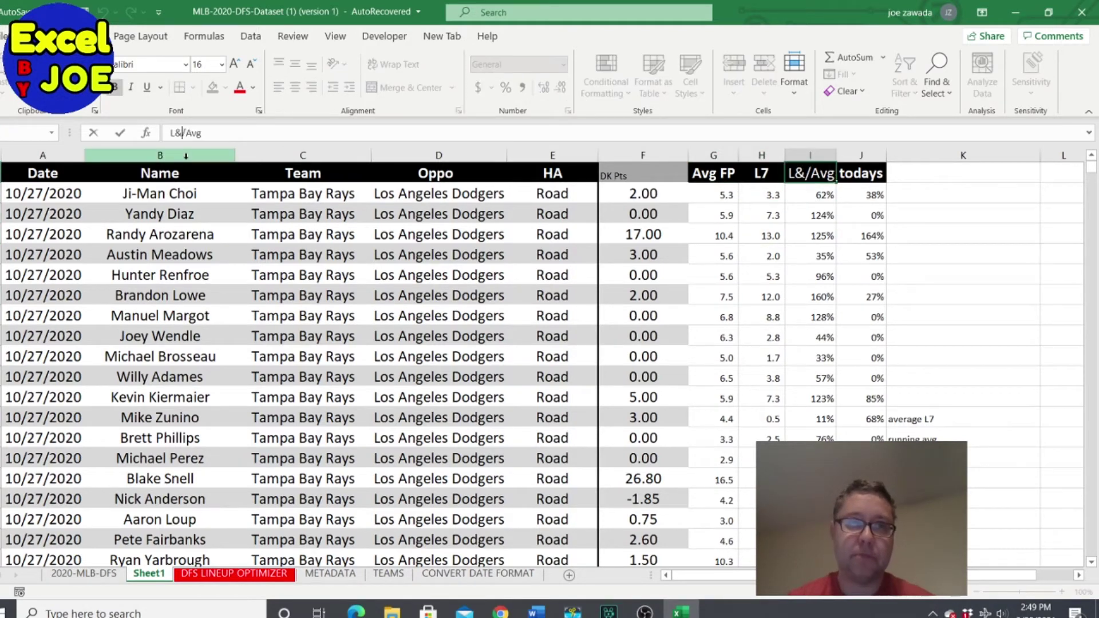
{"action": "key", "text": "BackSpace"}
{"action": "type", "text": "7"}
{"action": "key", "text": "Return"}
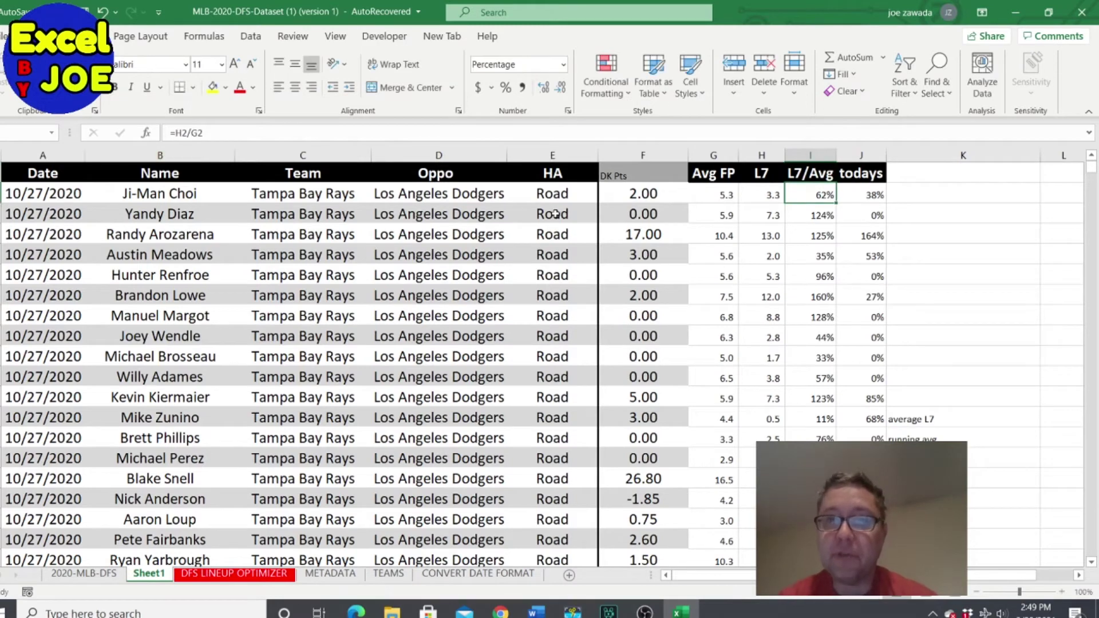
Verify the today formulas =F2/G2 and =F3/G3, then clear the notes in K13:K17.
{"action": "left_click", "coordinate": [809, 257]}
{"action": "left_click", "coordinate": [819, 195]}
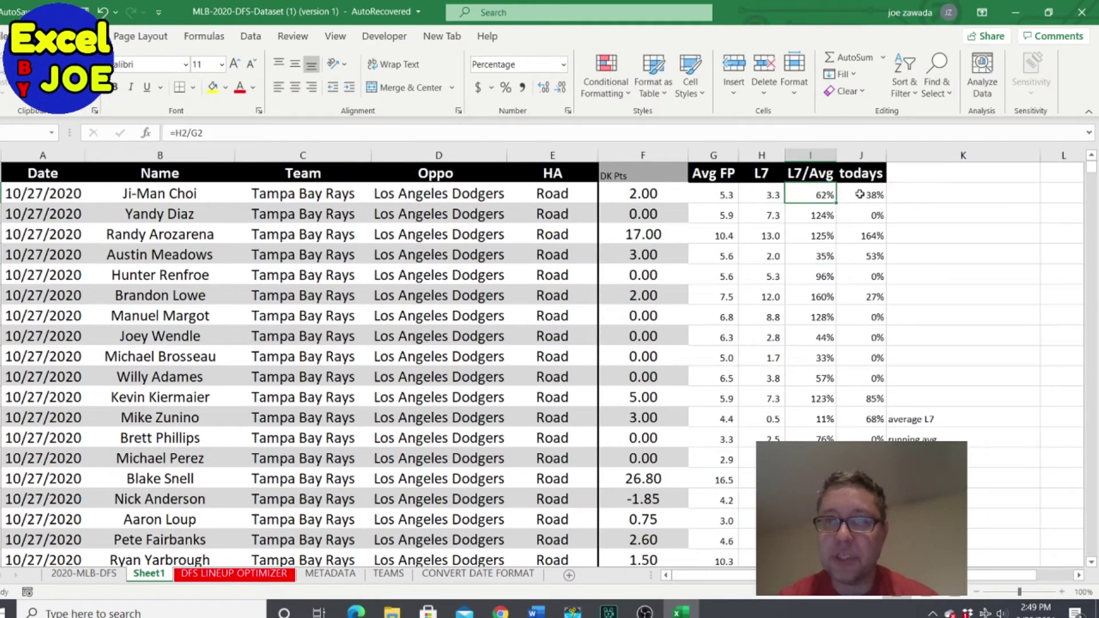
{"action": "left_click", "coordinate": [871, 195]}
{"action": "left_click", "coordinate": [857, 238]}
{"action": "left_click", "coordinate": [860, 206]}
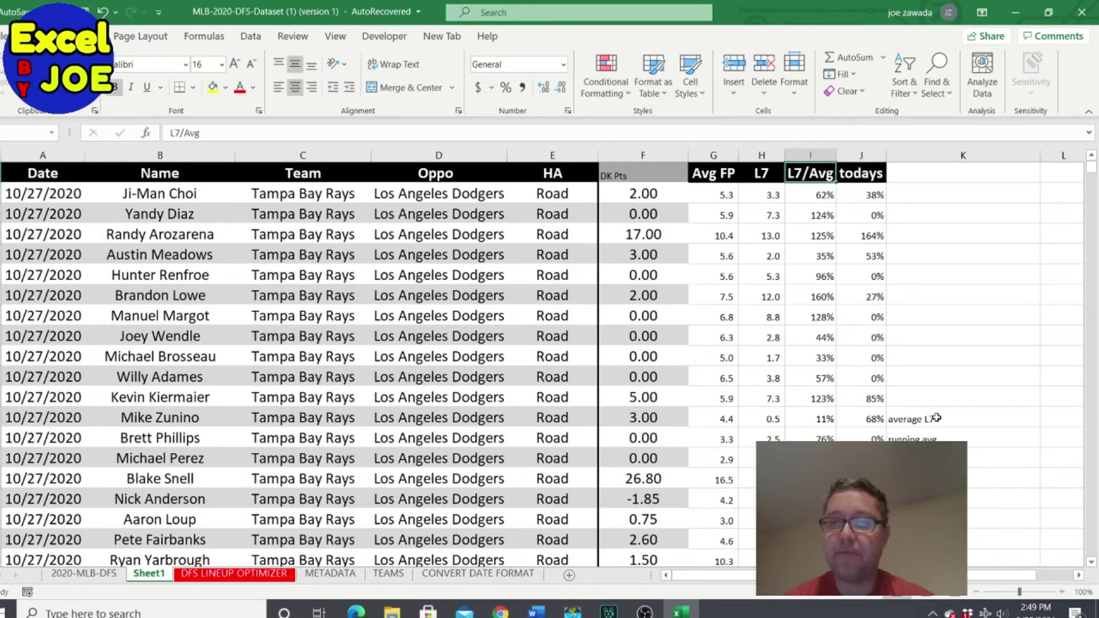
{"action": "left_click_drag", "start_coordinate": [937, 419], "coordinate": [951, 498]}
{"action": "key", "text": "Delete"}
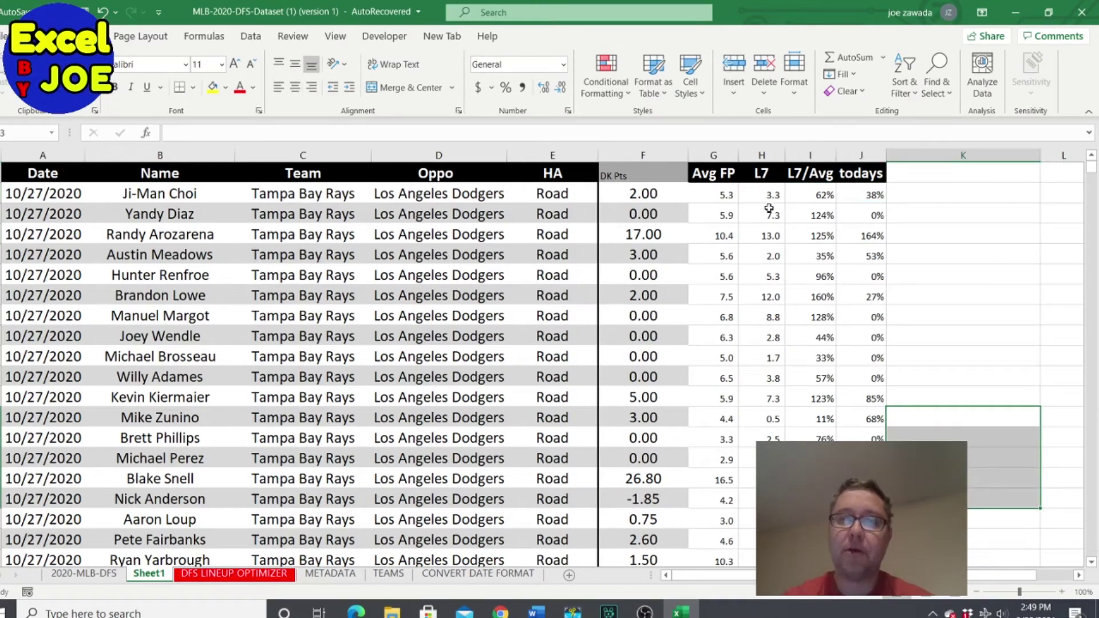
Turn on Data filters for all the table headers.
{"action": "left_click", "coordinate": [761, 174]}
{"action": "left_click", "coordinate": [251, 36]}
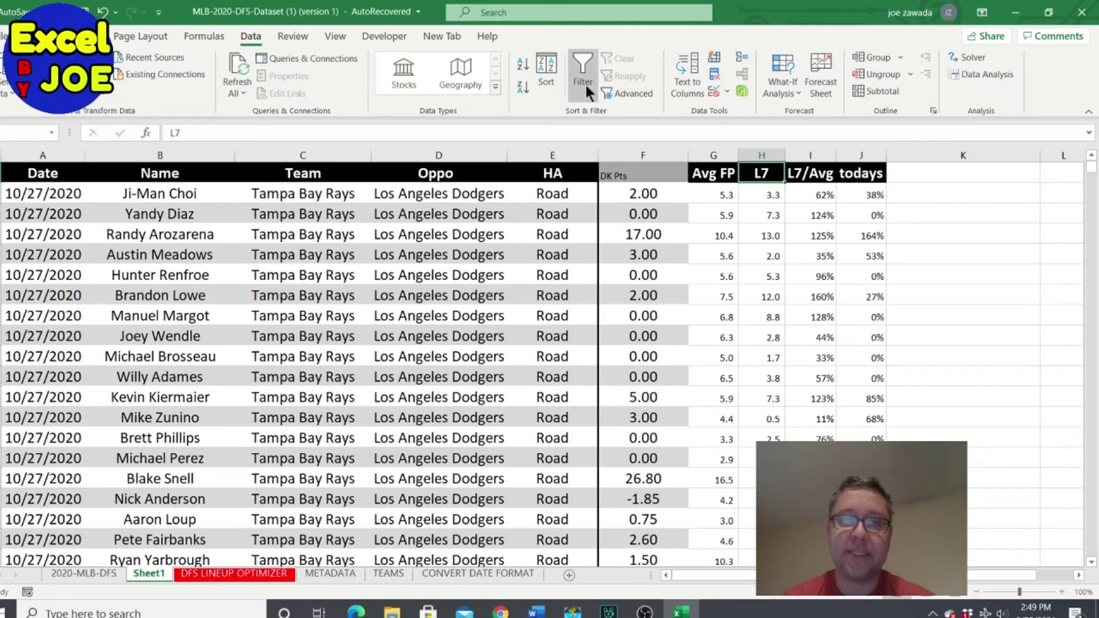
{"action": "left_click", "coordinate": [586, 80]}
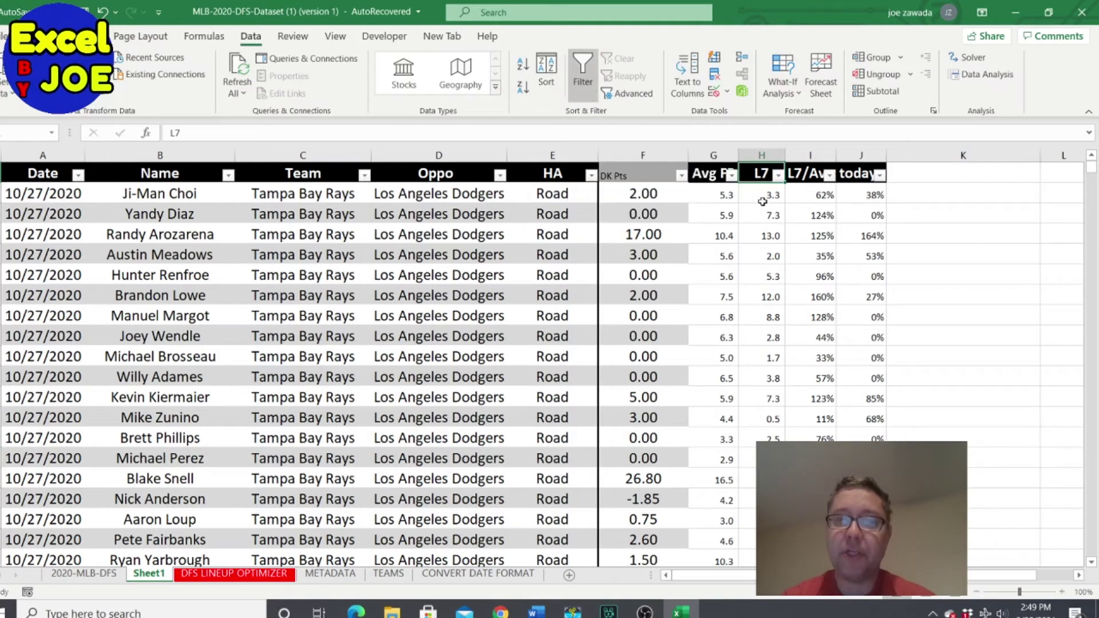
Filter Avg FP with a Greater Than 4 number filter.
{"action": "left_click", "coordinate": [717, 175]}
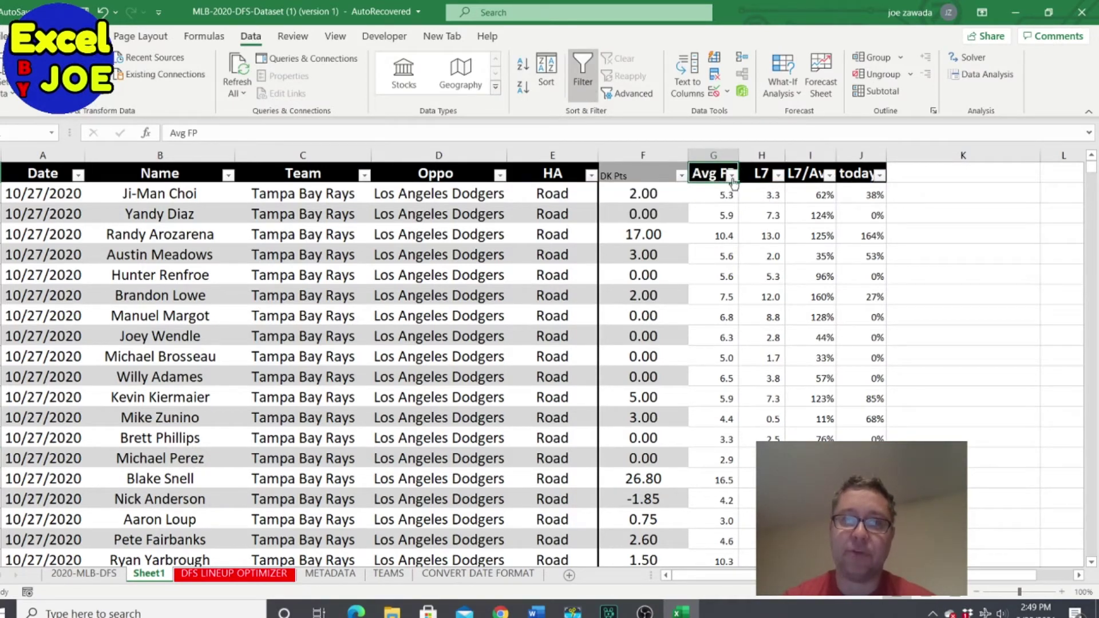
{"action": "left_click", "coordinate": [732, 175]}
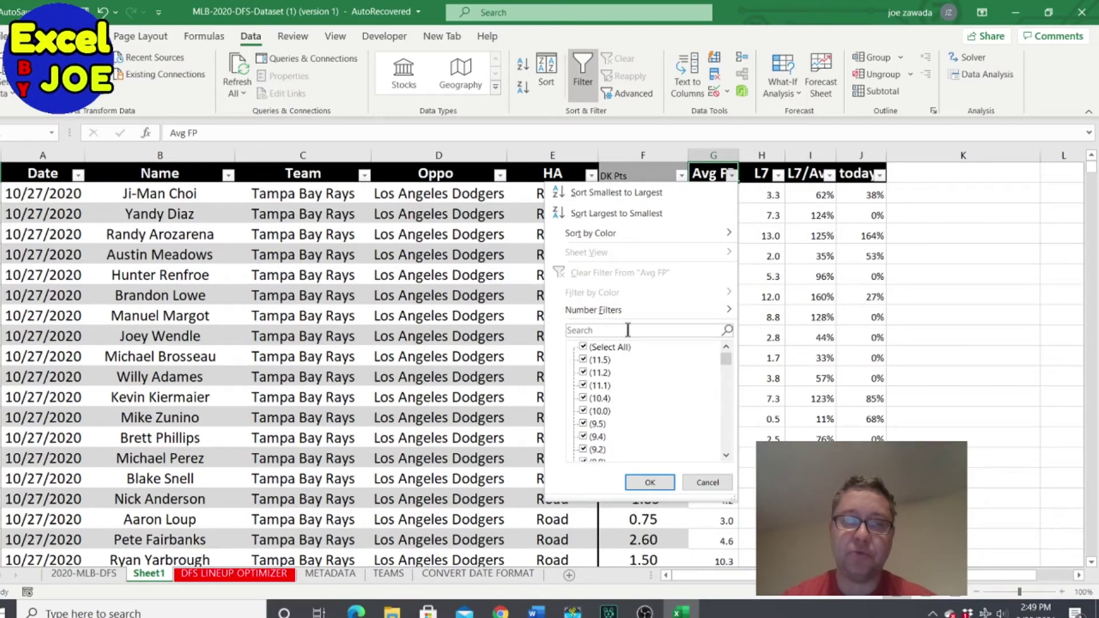
{"action": "mouse_move", "coordinate": [627, 310]}
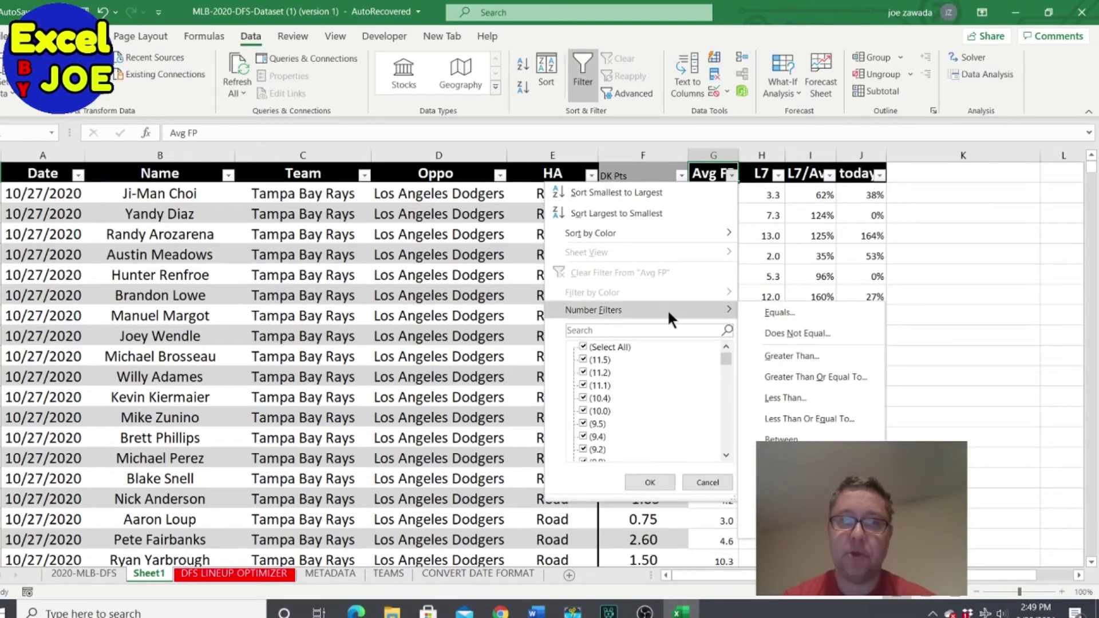
{"action": "left_click", "coordinate": [794, 355]}
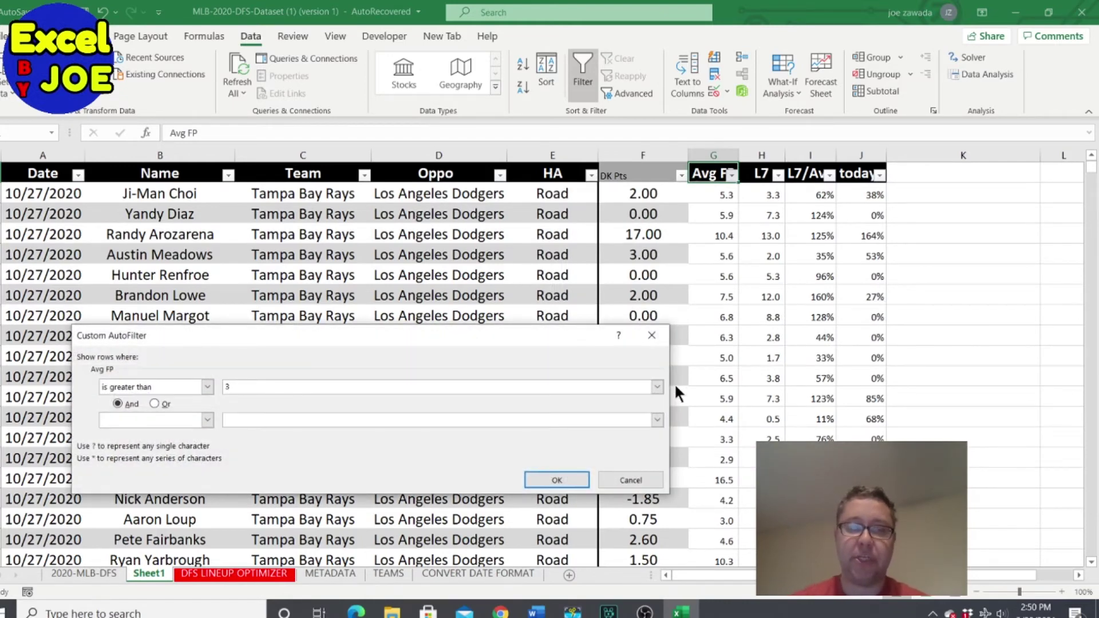
{"action": "type", "text": "4"}
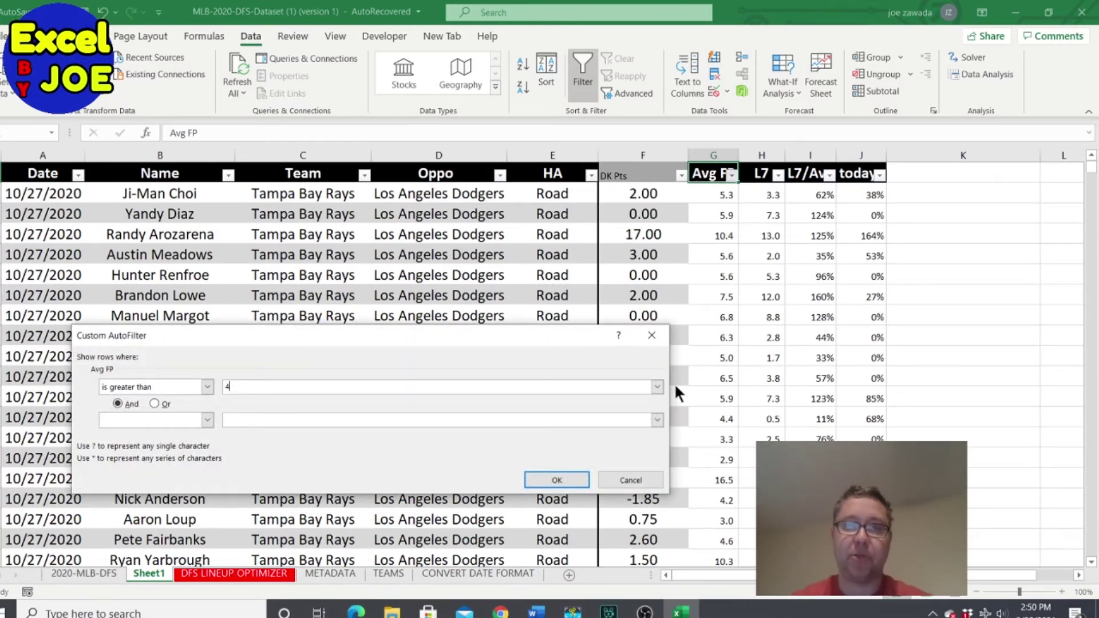
{"action": "key", "text": "Return"}
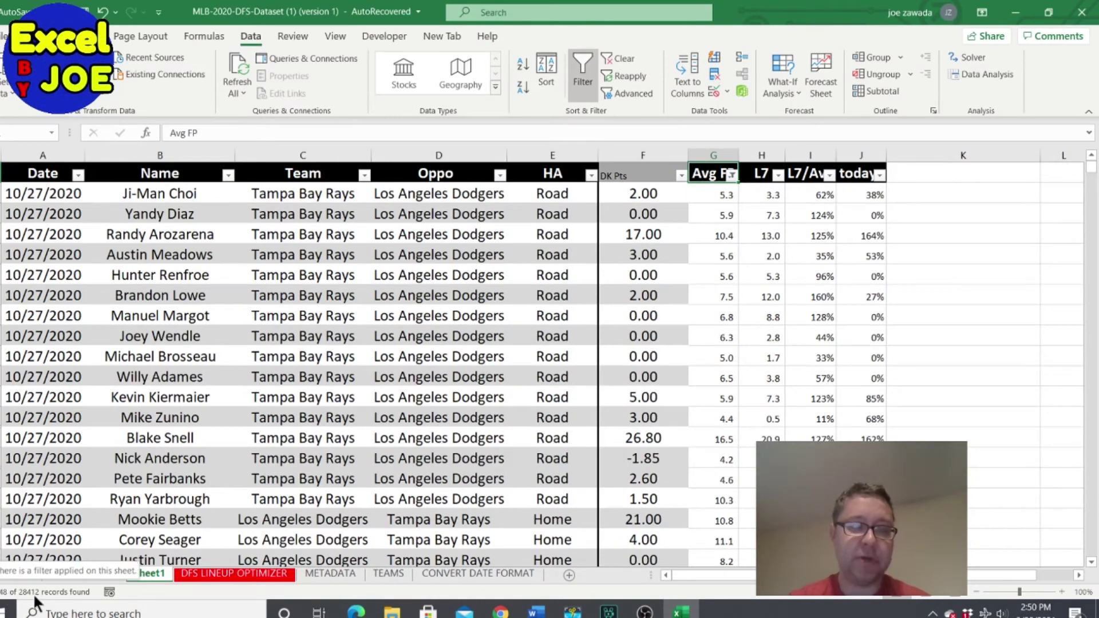
Review DK Pts, Avg FP, L7 and L7/Avg values in the filtered rows.
{"action": "left_click", "coordinate": [675, 234]}
{"action": "left_click", "coordinate": [661, 297]}
{"action": "left_click", "coordinate": [711, 297]}
{"action": "left_click", "coordinate": [723, 235]}
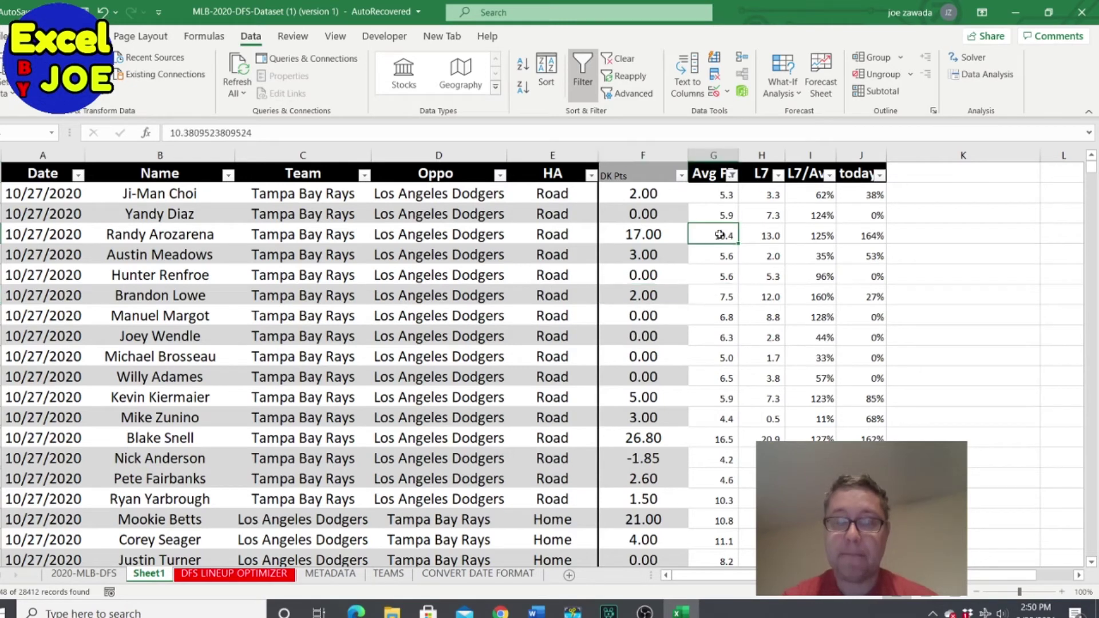
{"action": "left_click", "coordinate": [765, 194]}
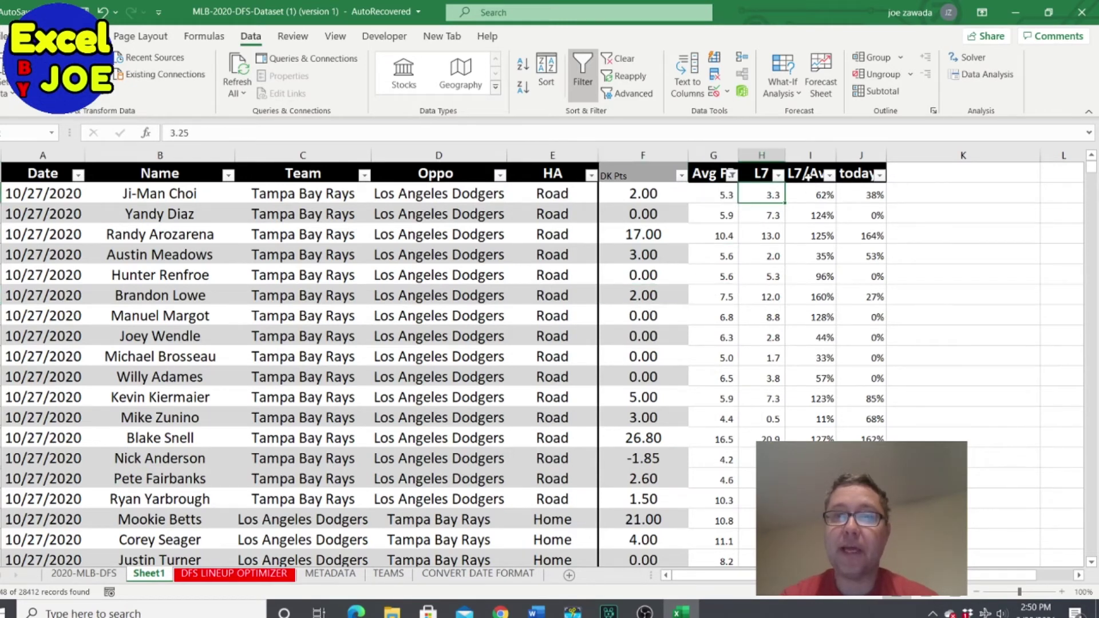
{"action": "left_click", "coordinate": [804, 197]}
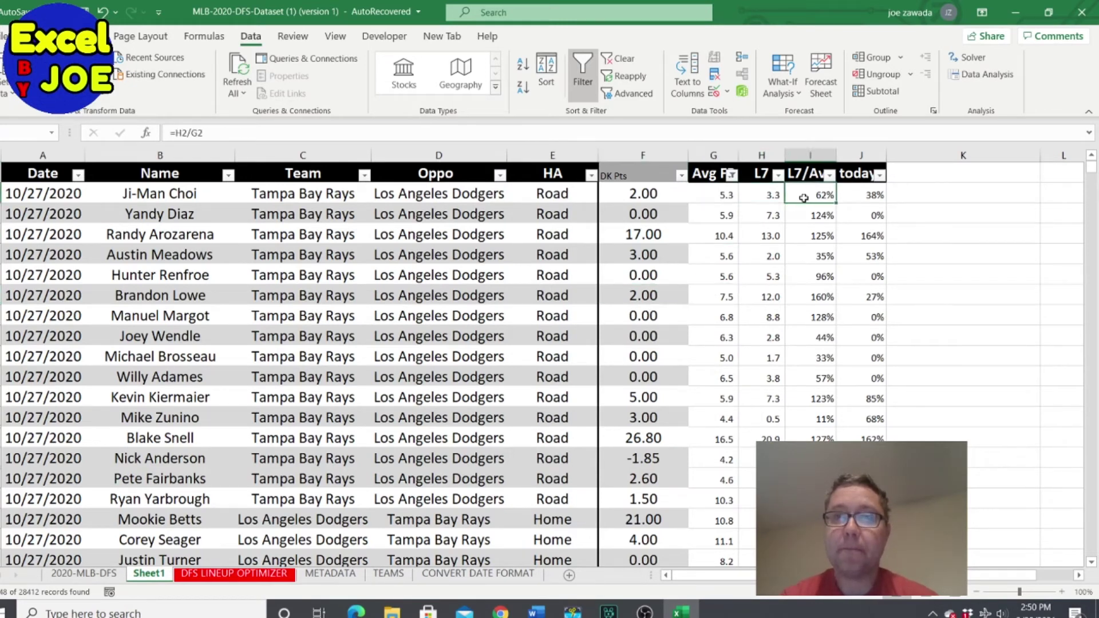
{"action": "left_click", "coordinate": [830, 175]}
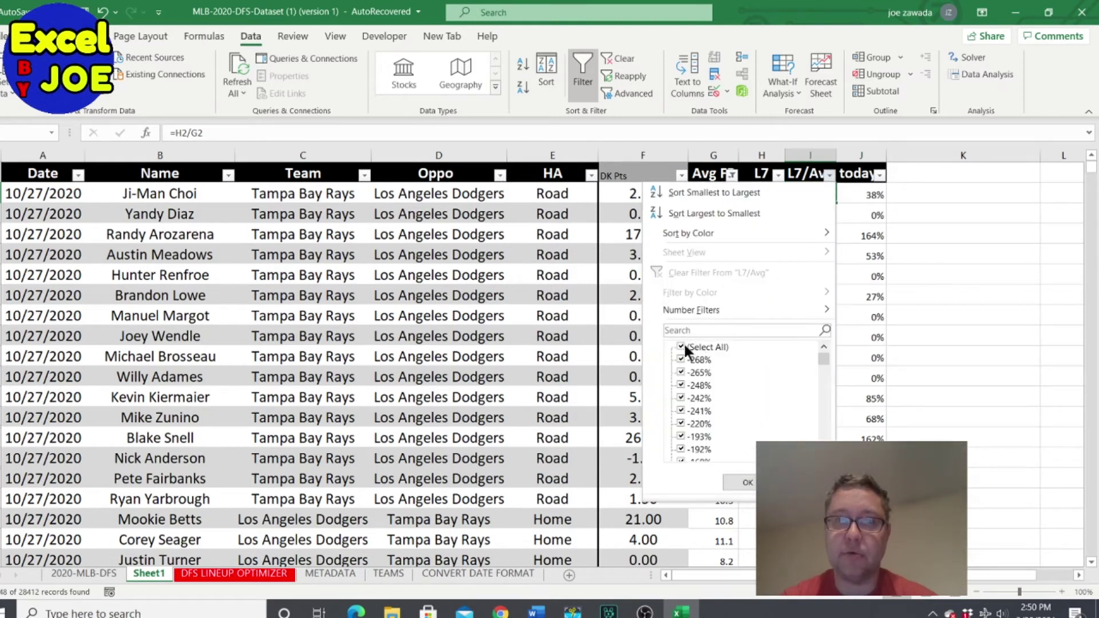
Apply a Greater Than filter on L7/Avg so only ratios above 200%, like 216% and 242%, remain.
{"action": "left_click_drag", "start_coordinate": [823, 357], "coordinate": [824, 440]}
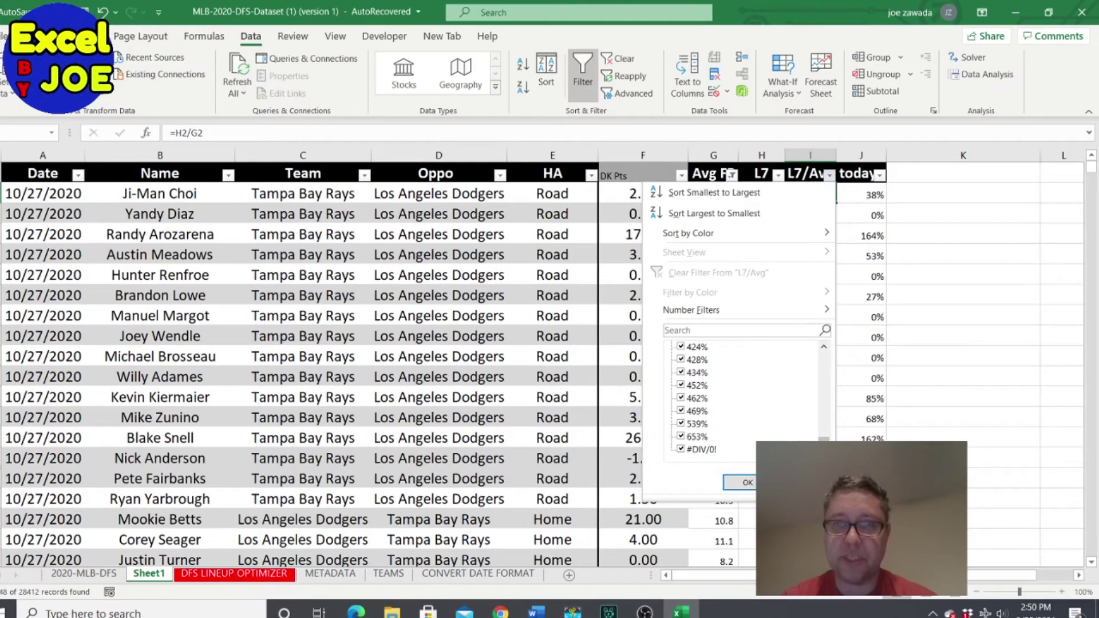
{"action": "mouse_move", "coordinate": [714, 309]}
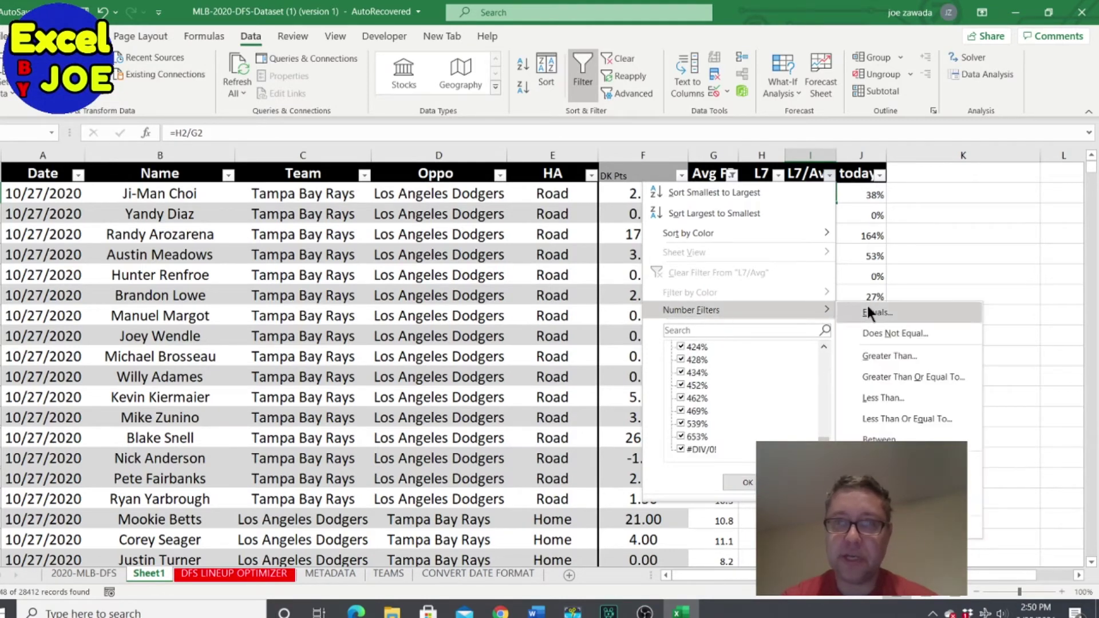
{"action": "left_click", "coordinate": [890, 354]}
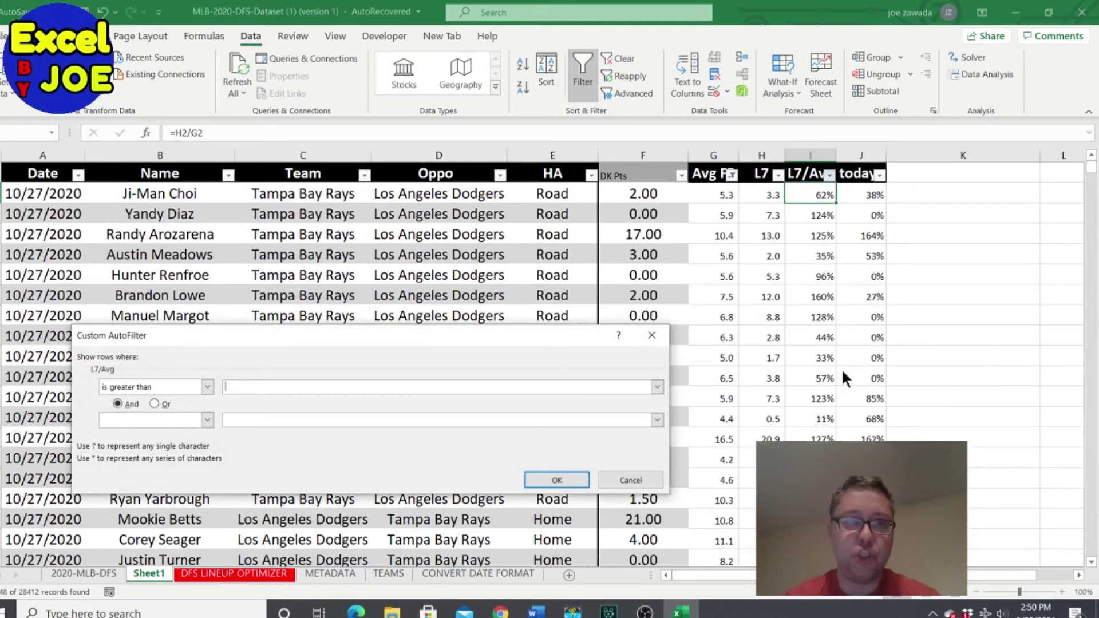
{"action": "key", "text": "Return"}
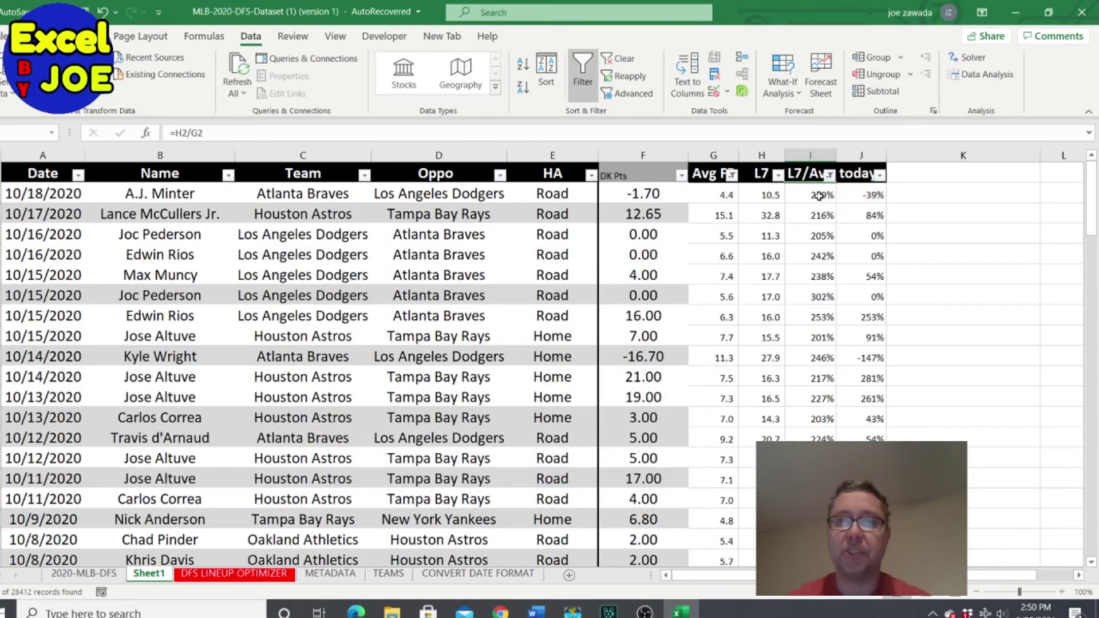
Compare filtered L7/Avg ratios against their rows' Avg FP and L7 values.
{"action": "left_click", "coordinate": [812, 235]}
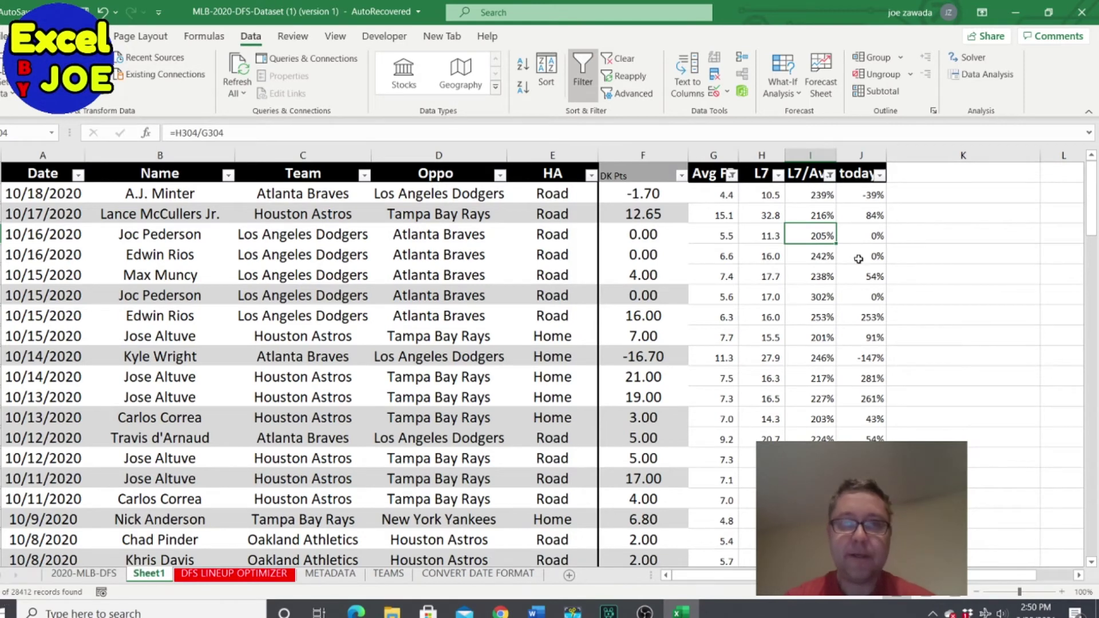
{"action": "left_click", "coordinate": [819, 287]}
{"action": "left_click", "coordinate": [820, 257]}
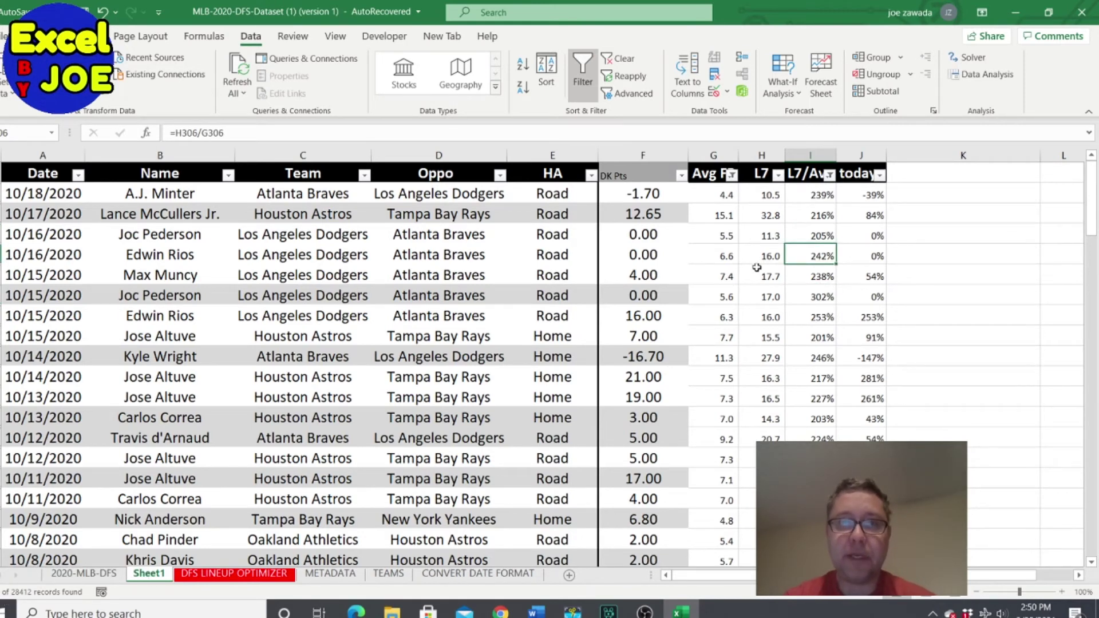
{"action": "left_click", "coordinate": [726, 258]}
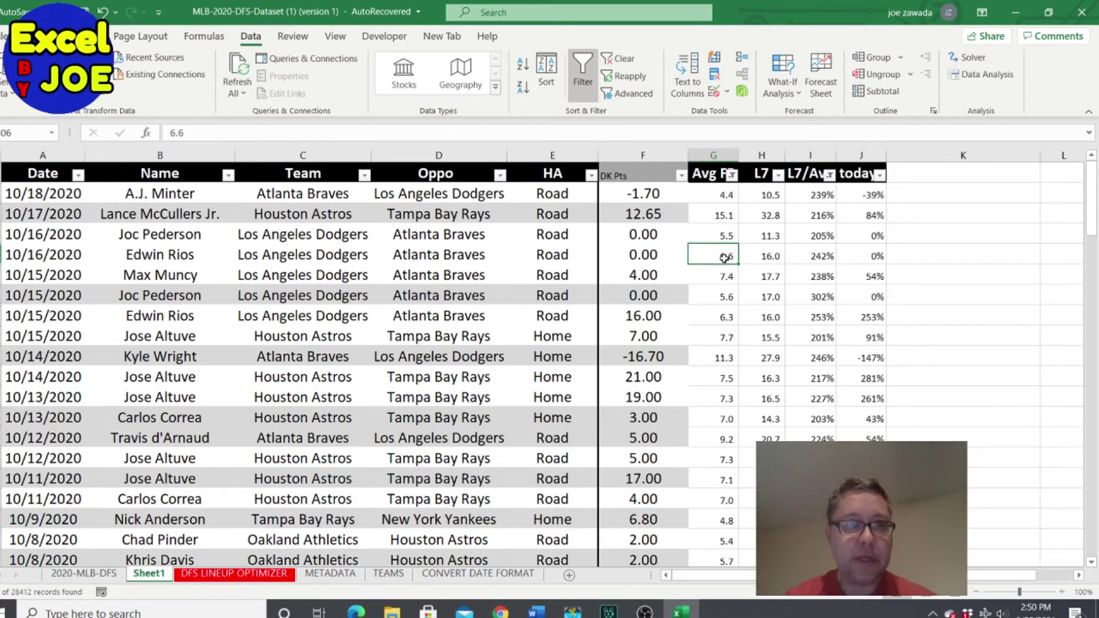
{"action": "left_click", "coordinate": [765, 258]}
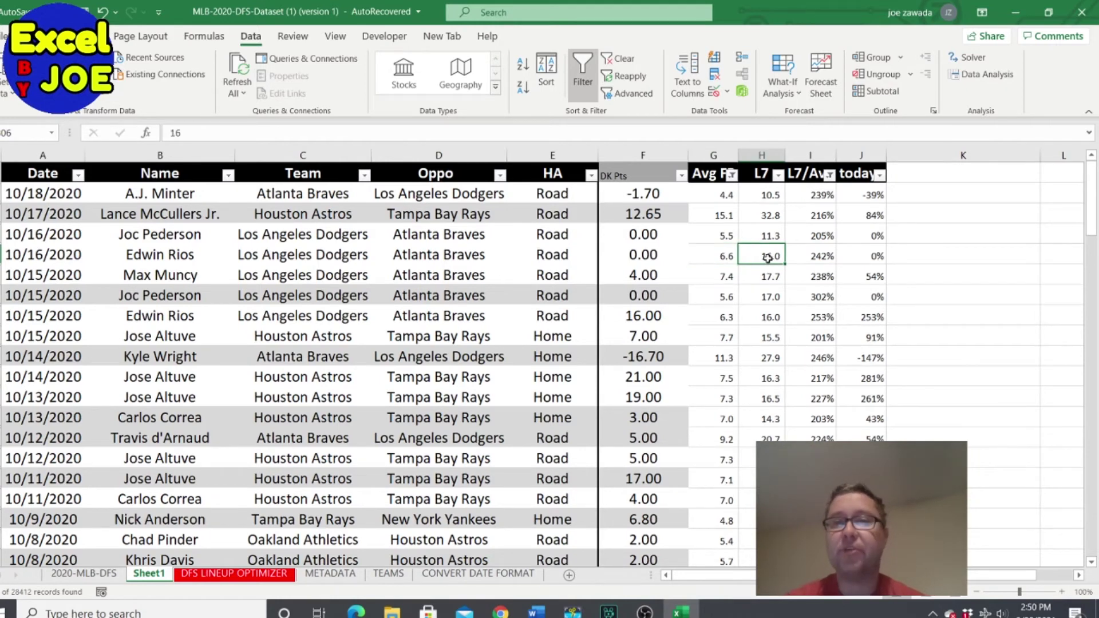
{"action": "left_click", "coordinate": [722, 258]}
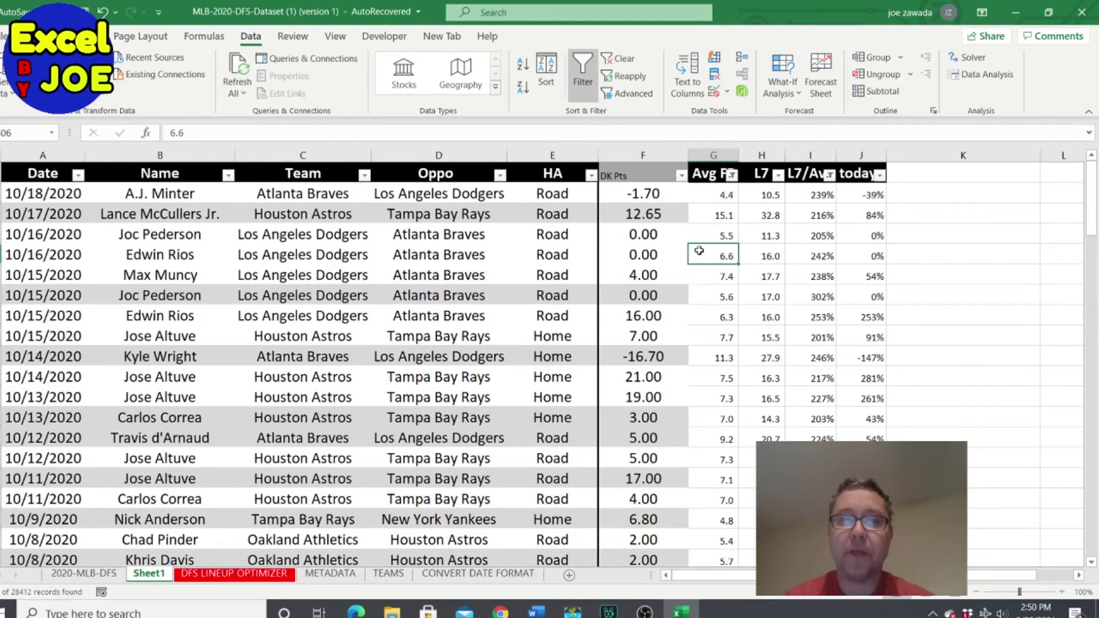
Step through filtered L7 values, the first row's L7/Avg formula and today percentages.
{"action": "left_click", "coordinate": [769, 281]}
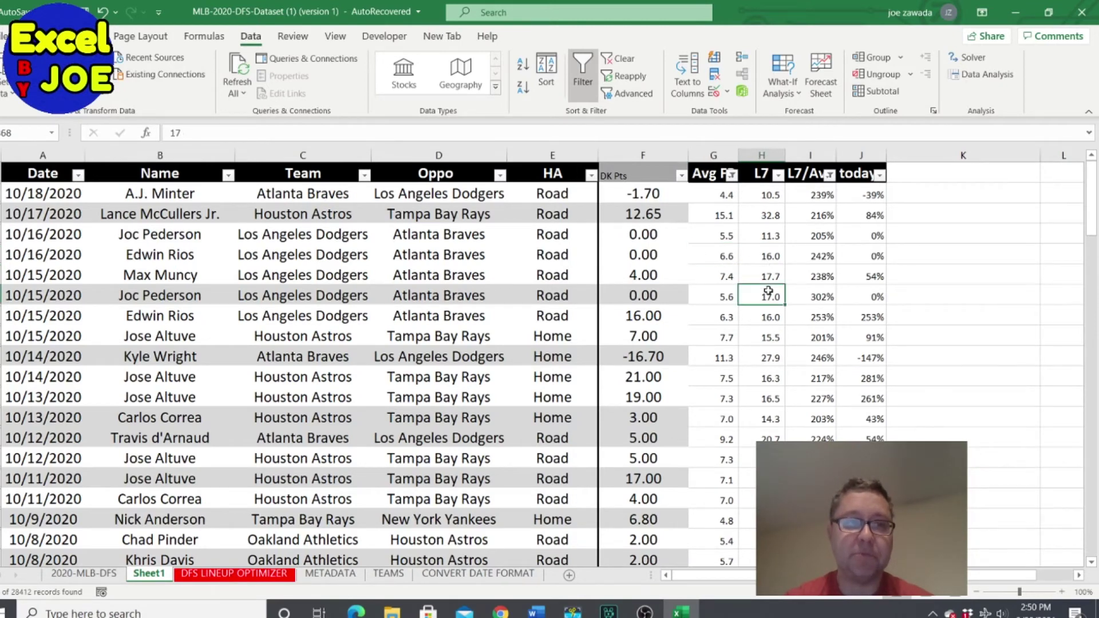
{"action": "left_click", "coordinate": [769, 352]}
{"action": "left_click", "coordinate": [765, 415]}
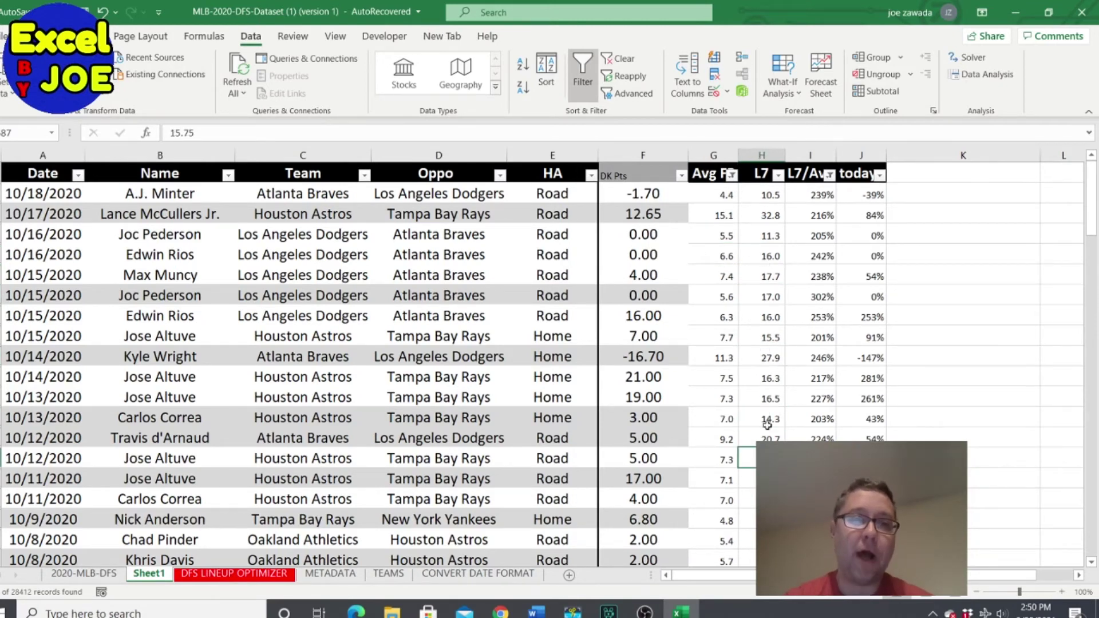
{"action": "left_click", "coordinate": [769, 358]}
{"action": "left_click", "coordinate": [769, 236]}
{"action": "left_click", "coordinate": [766, 195]}
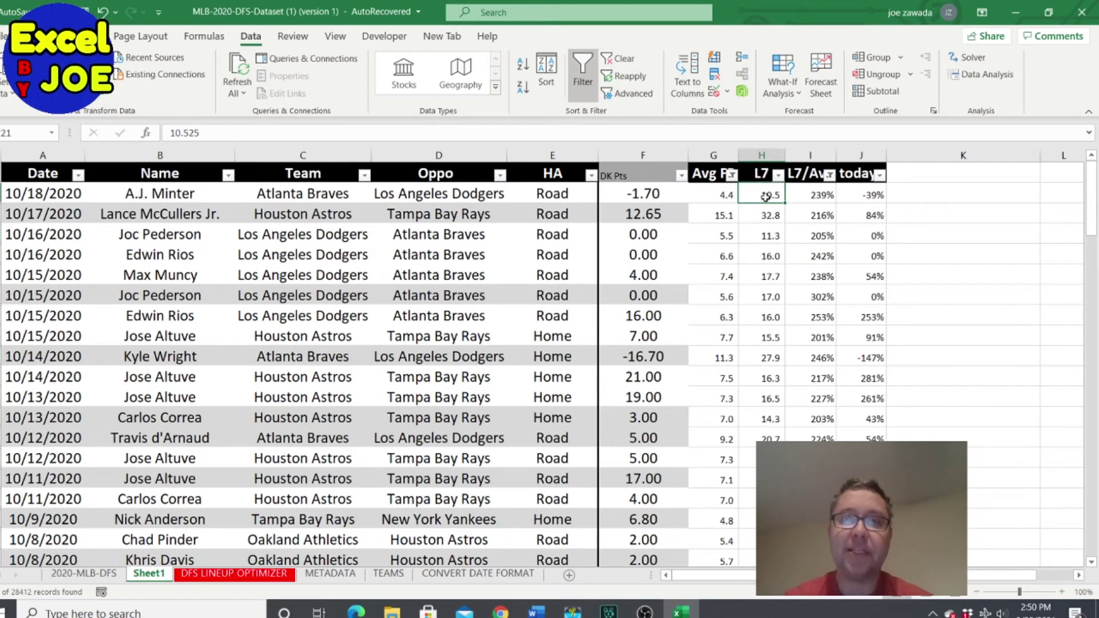
{"action": "left_click", "coordinate": [822, 196]}
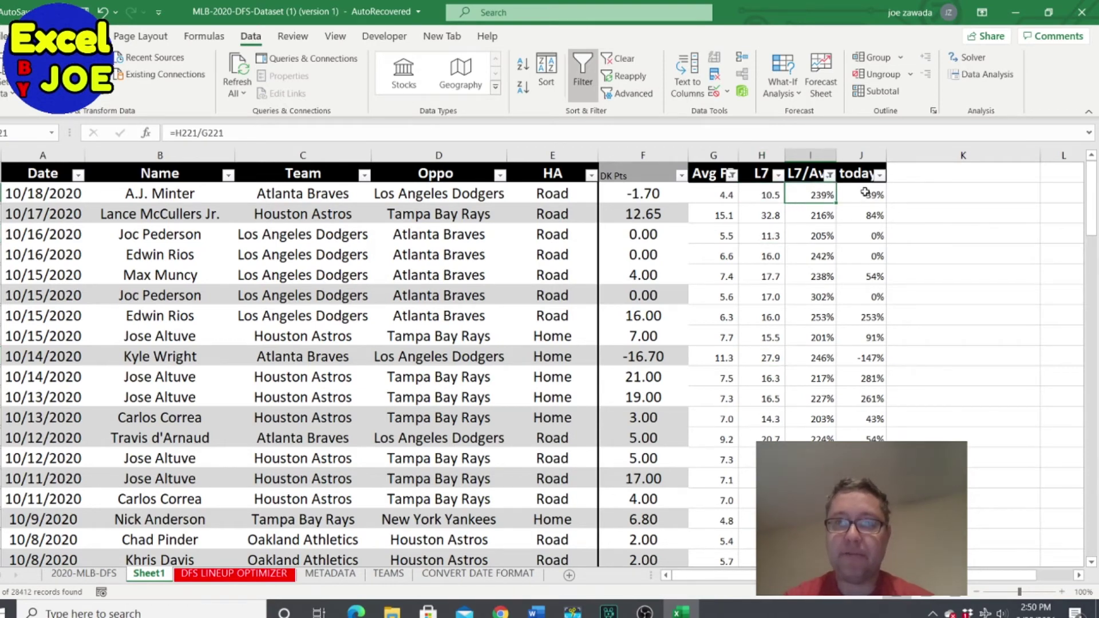
{"action": "left_click", "coordinate": [864, 274]}
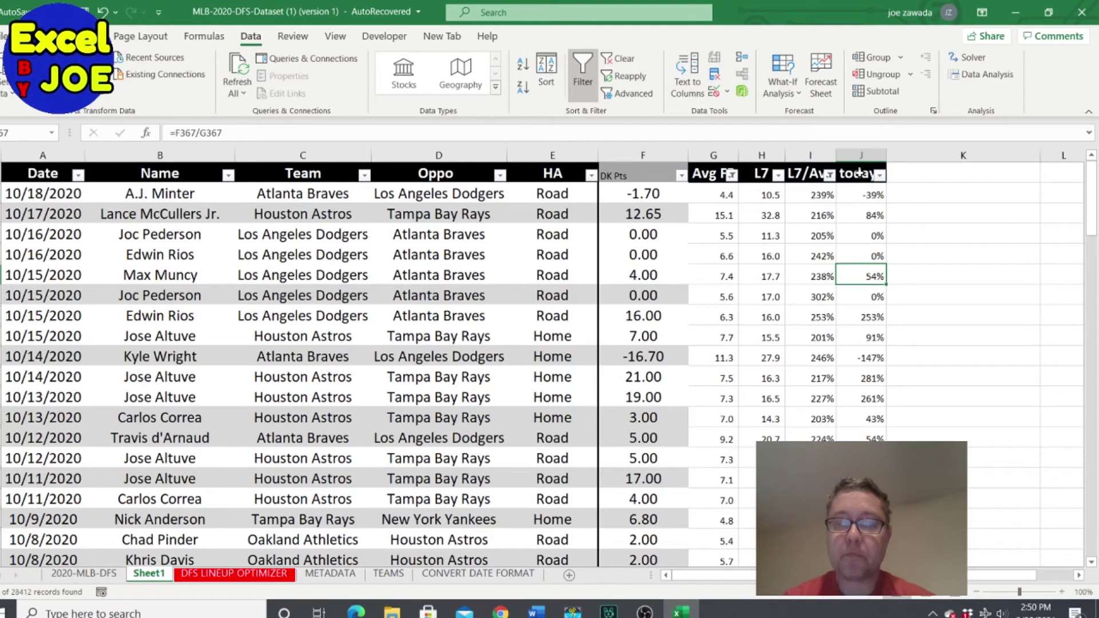
{"action": "left_click", "coordinate": [859, 195]}
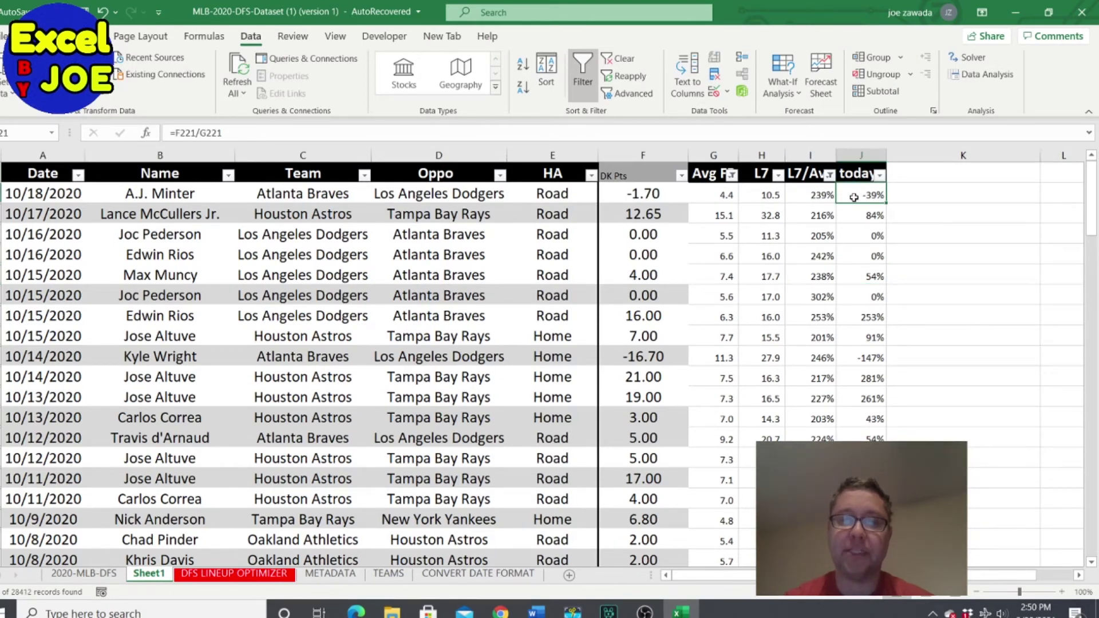
{"action": "left_click", "coordinate": [863, 151]}
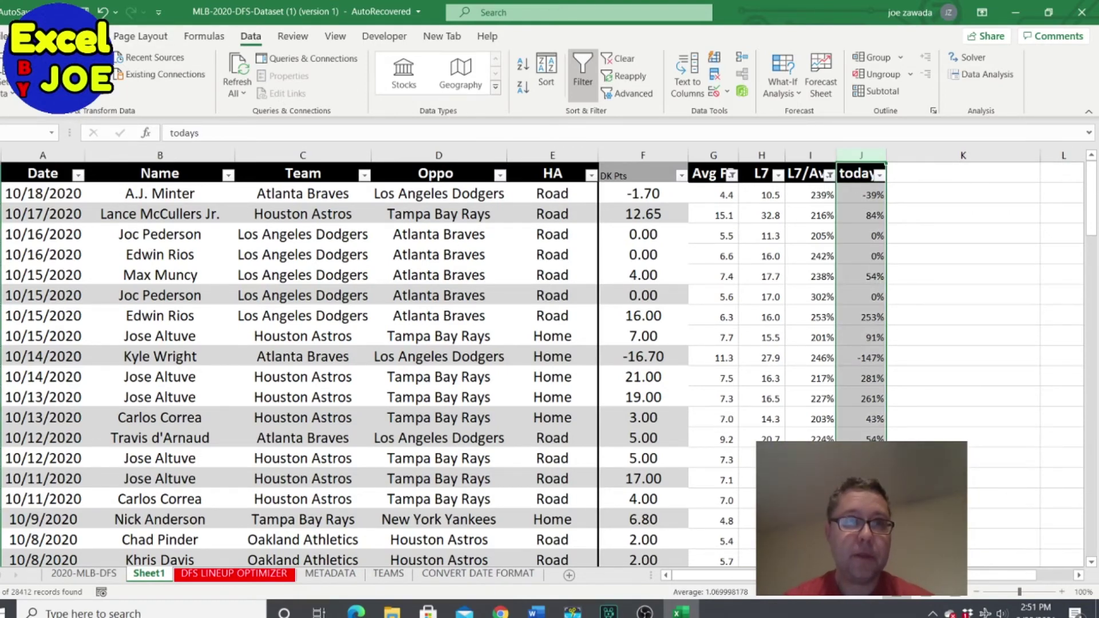
Try Comma Style on the today column, then reformat it as Percent Style (-39%, 84%, 281%).
{"action": "left_click", "coordinate": [55, 36]}
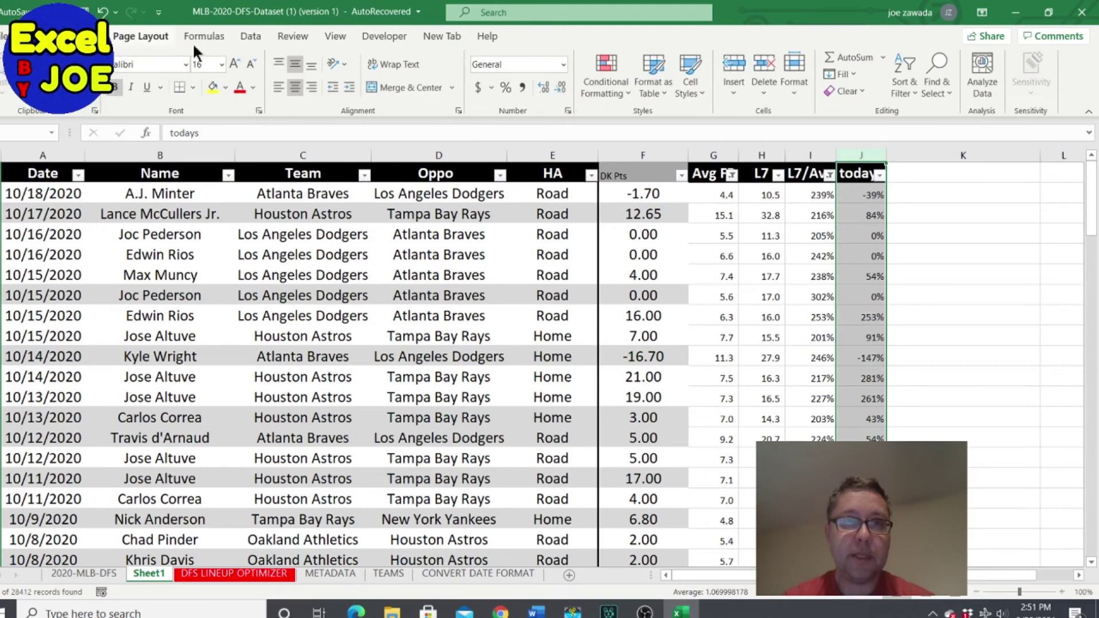
{"action": "left_click", "coordinate": [522, 90]}
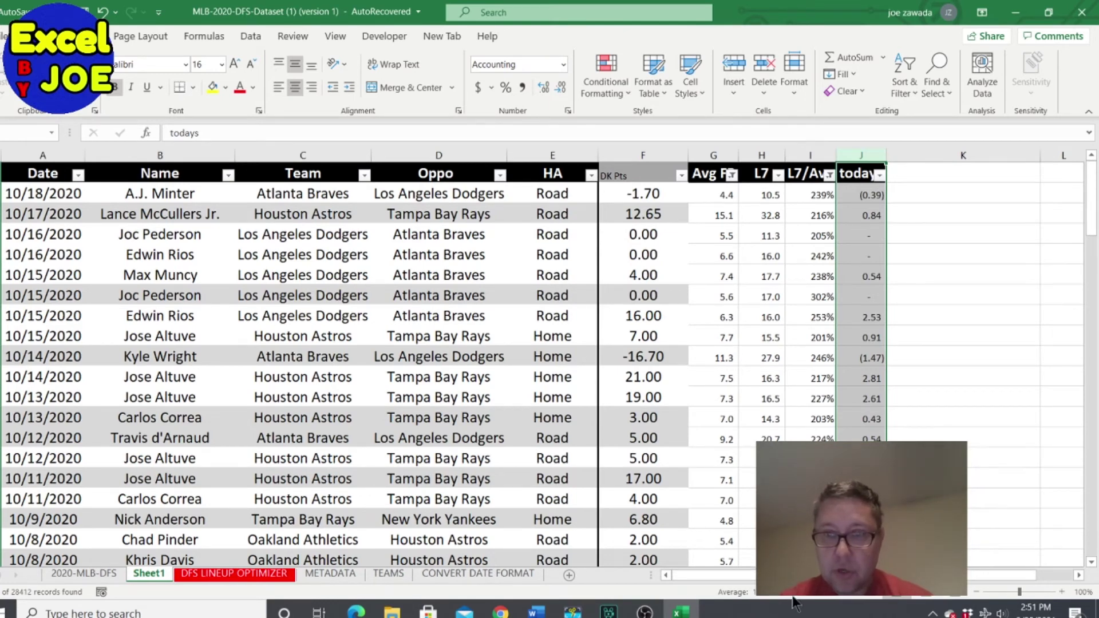
{"action": "left_click", "coordinate": [506, 89]}
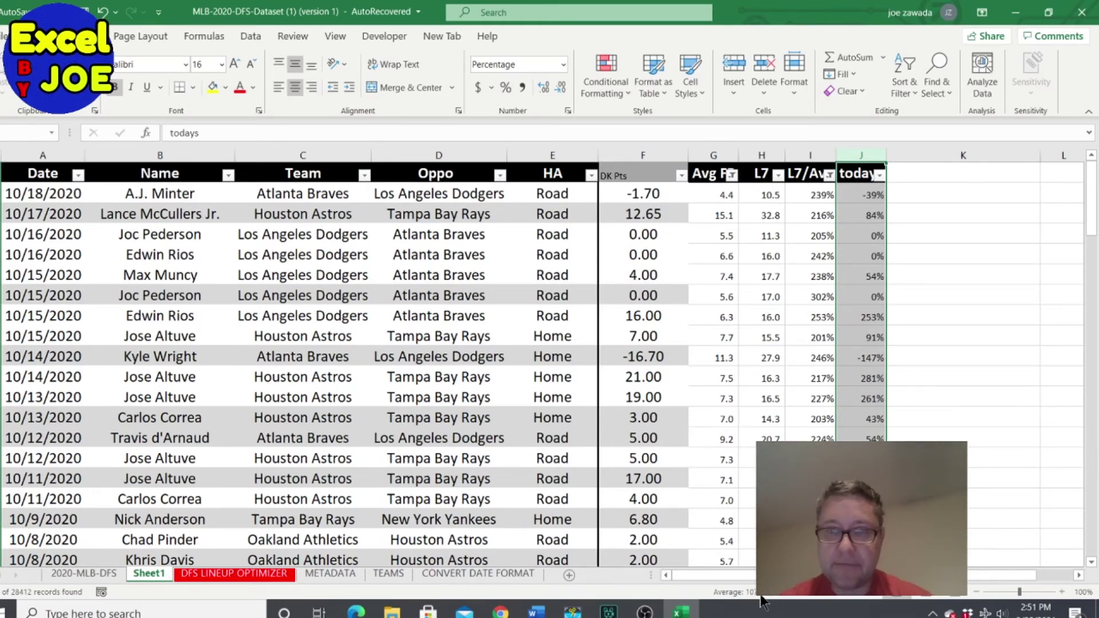
{"action": "left_click", "coordinate": [950, 196]}
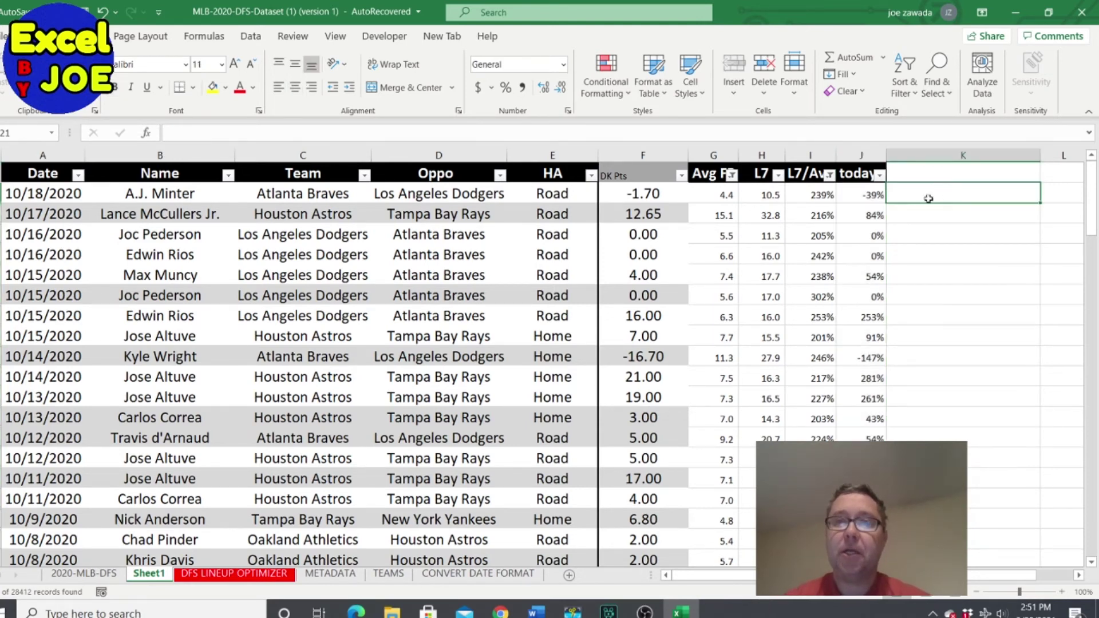
{"action": "left_click", "coordinate": [812, 212]}
{"action": "left_click", "coordinate": [959, 185]}
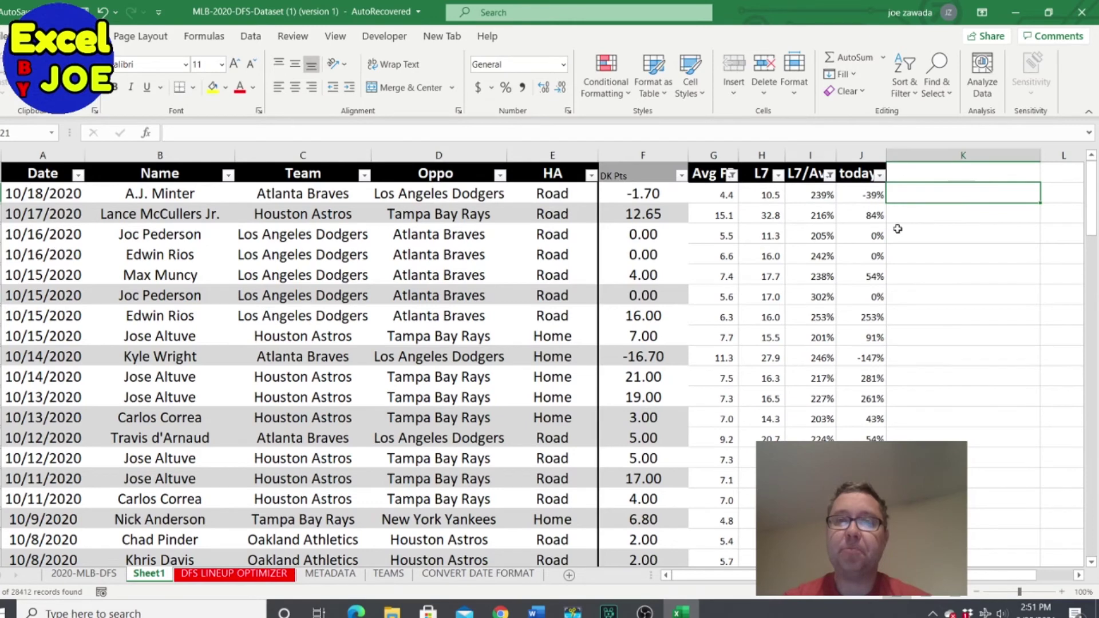
{"action": "left_click", "coordinate": [814, 217]}
{"action": "left_click", "coordinate": [818, 289]}
{"action": "left_click", "coordinate": [819, 318]}
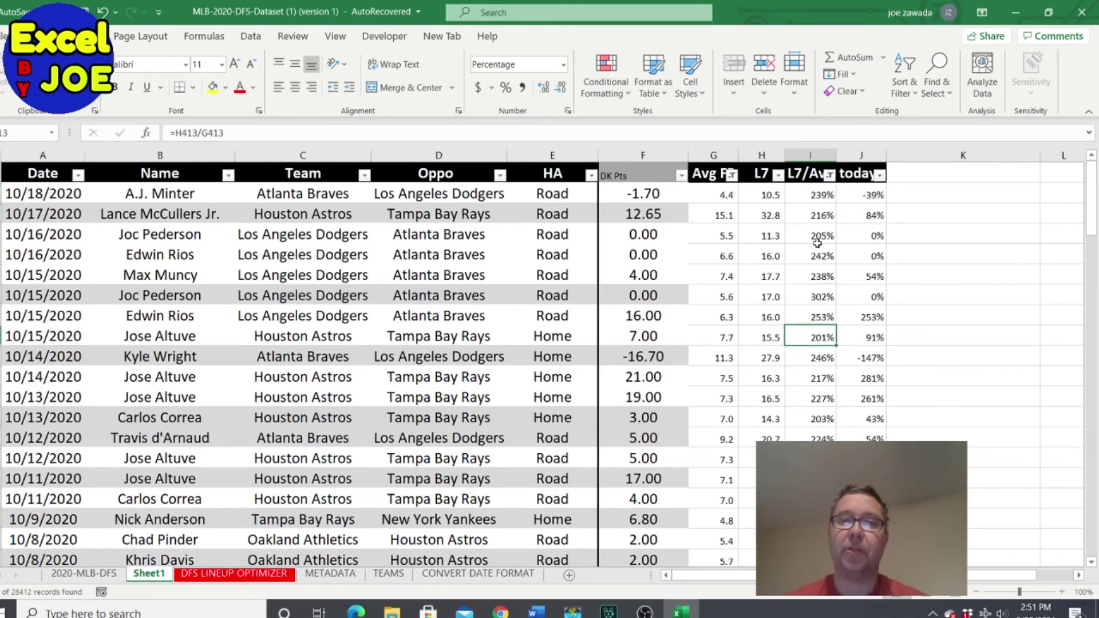
{"action": "left_click", "coordinate": [818, 241]}
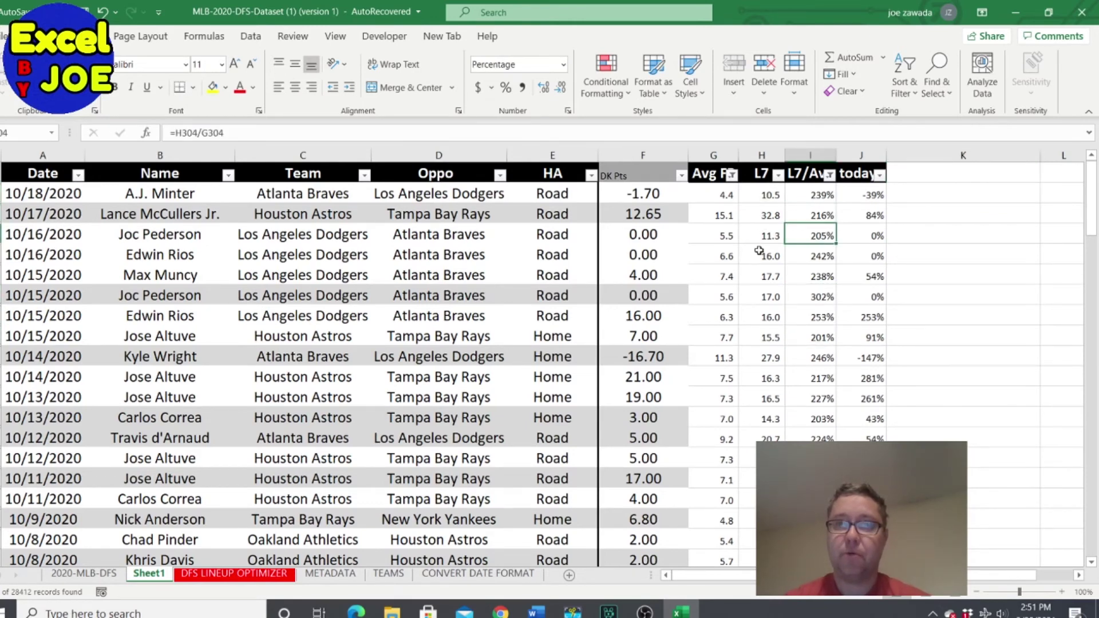
{"action": "key", "text": "Down"}
{"action": "key", "text": "Down"}
{"action": "left_click", "coordinate": [765, 279]}
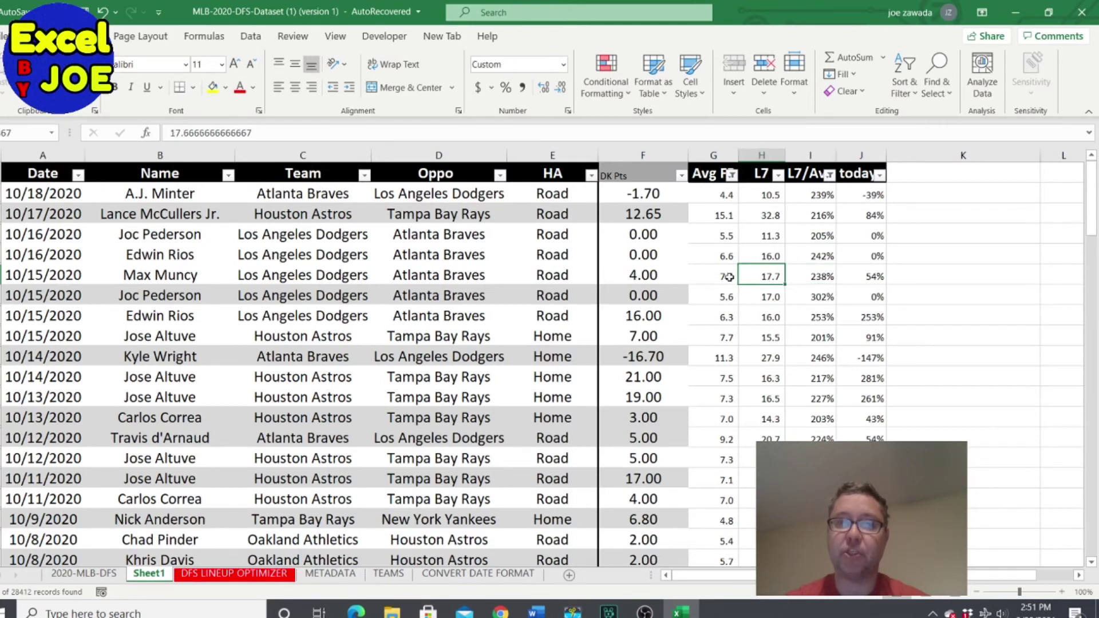
{"action": "left_click", "coordinate": [730, 278]}
{"action": "left_click", "coordinate": [780, 276]}
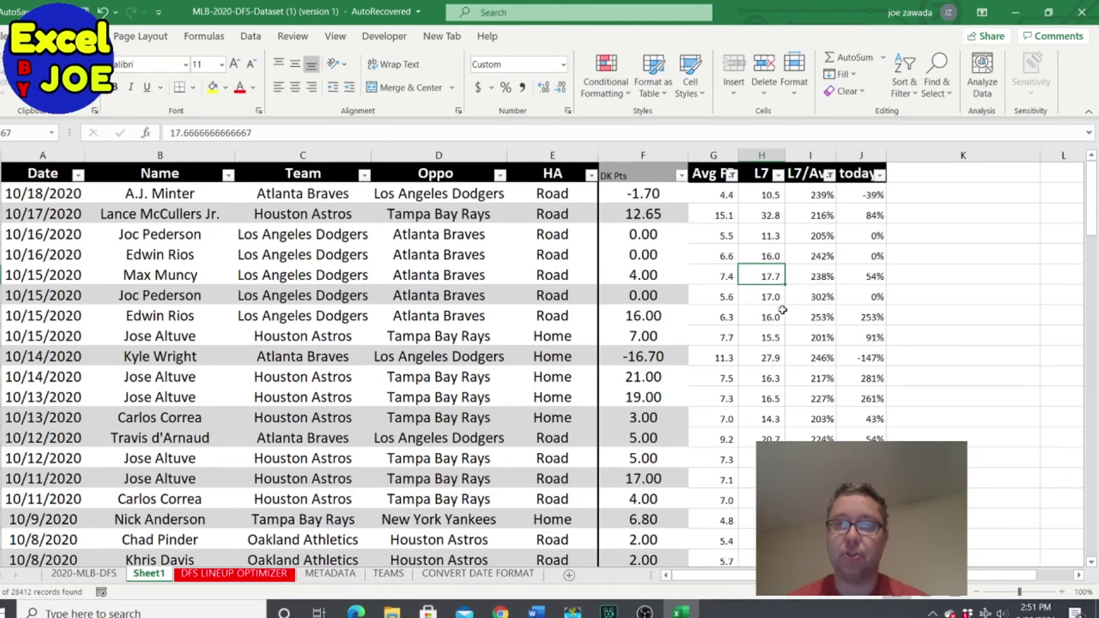
{"action": "left_click", "coordinate": [763, 358]}
{"action": "left_click", "coordinate": [814, 359]}
{"action": "left_click", "coordinate": [859, 278]}
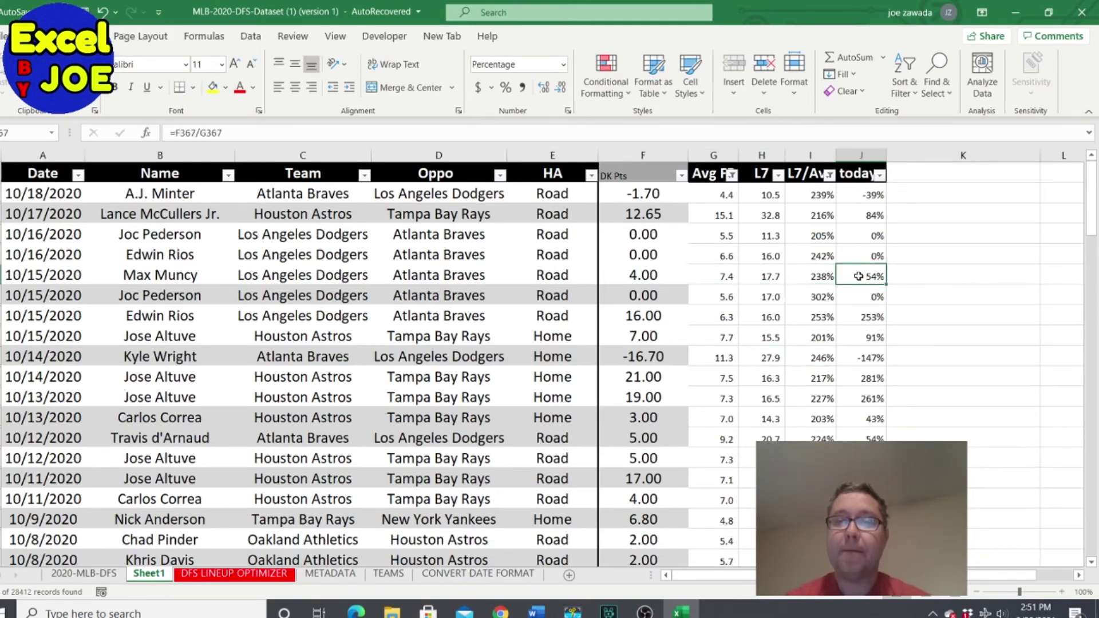
{"action": "left_click", "coordinate": [865, 216]}
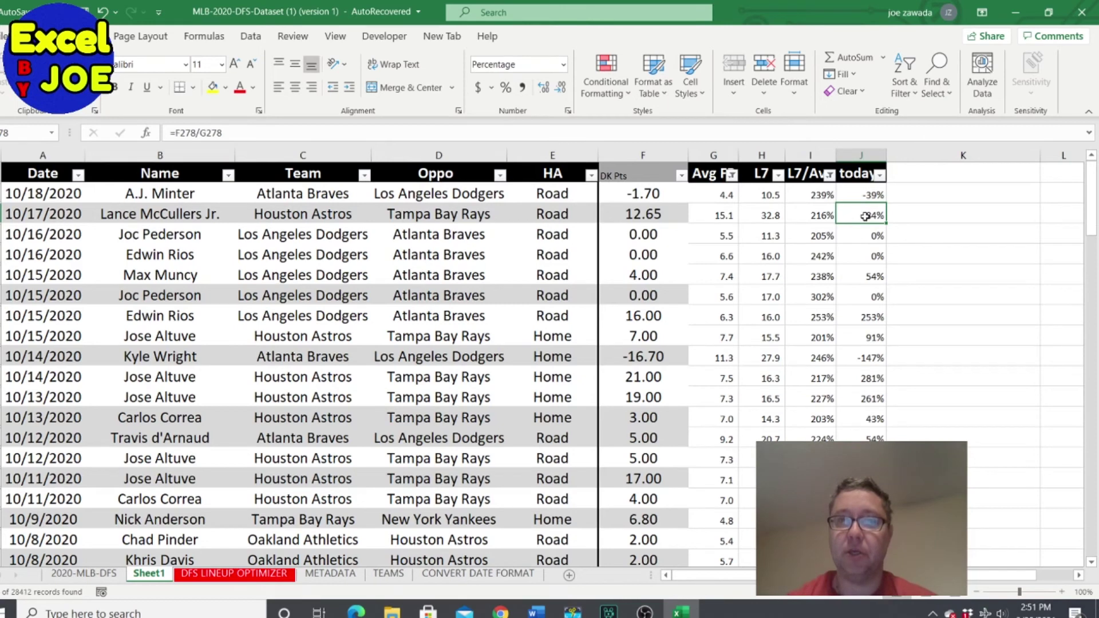
{"action": "left_click", "coordinate": [713, 155]}
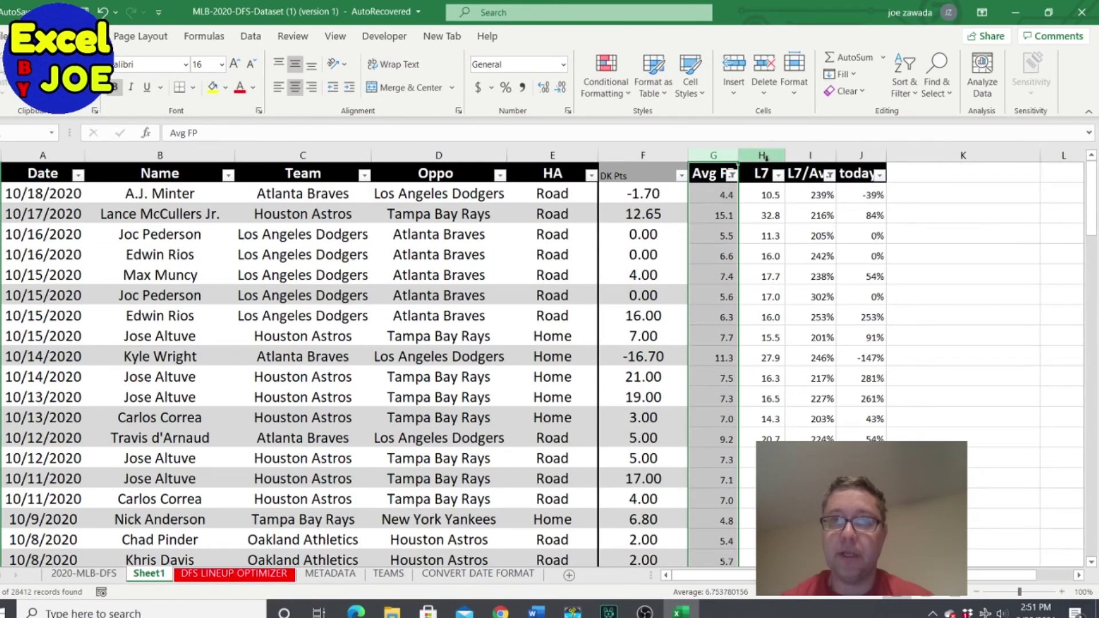
{"action": "left_click", "coordinate": [639, 155]}
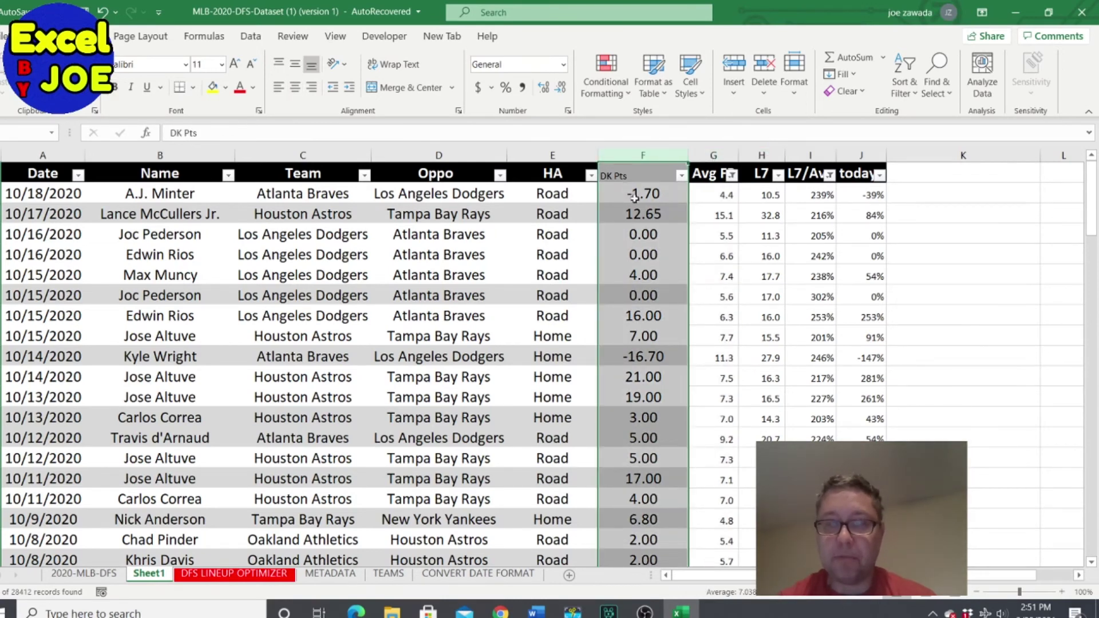
{"action": "left_click", "coordinate": [713, 215]}
{"action": "left_click", "coordinate": [708, 278]}
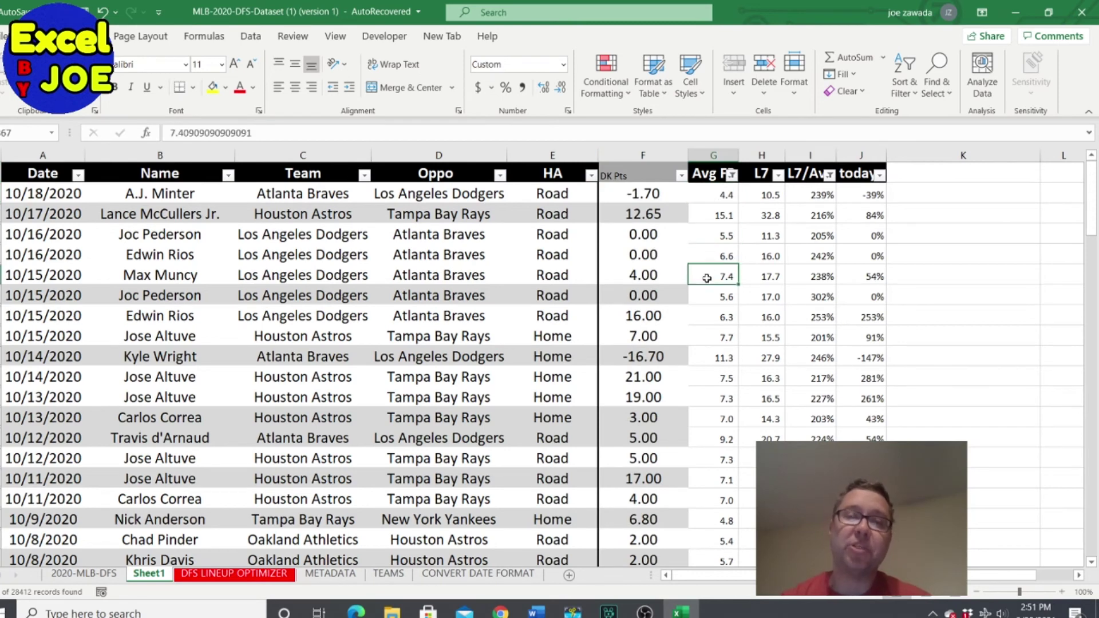
{"action": "left_click", "coordinate": [713, 210]}
{"action": "left_click", "coordinate": [721, 246]}
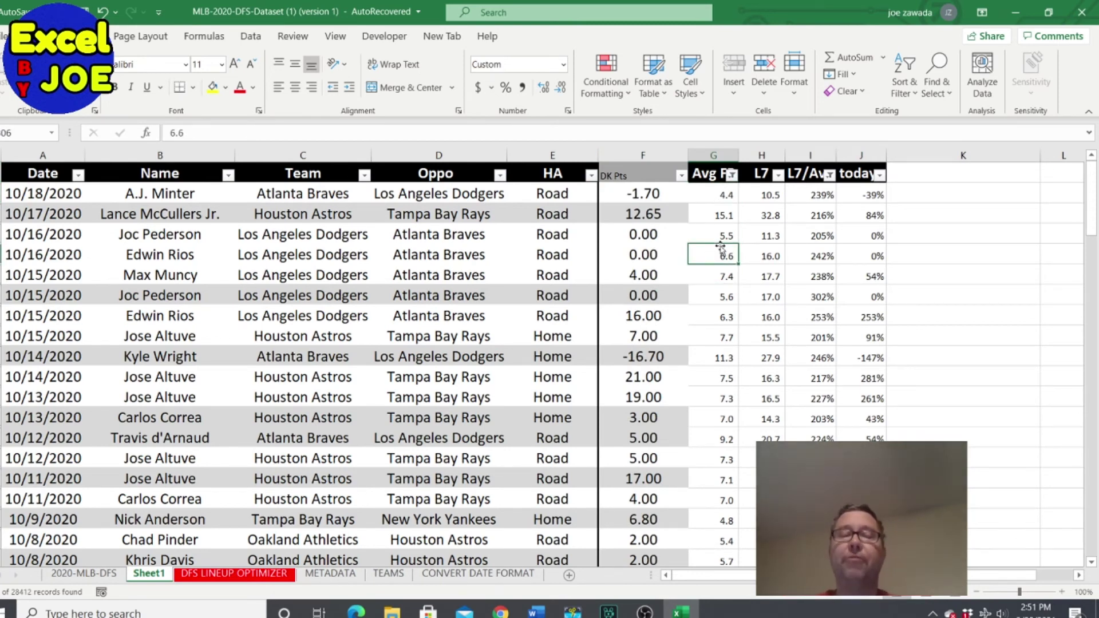
{"action": "left_click", "coordinate": [822, 258]}
{"action": "left_click", "coordinate": [765, 291]}
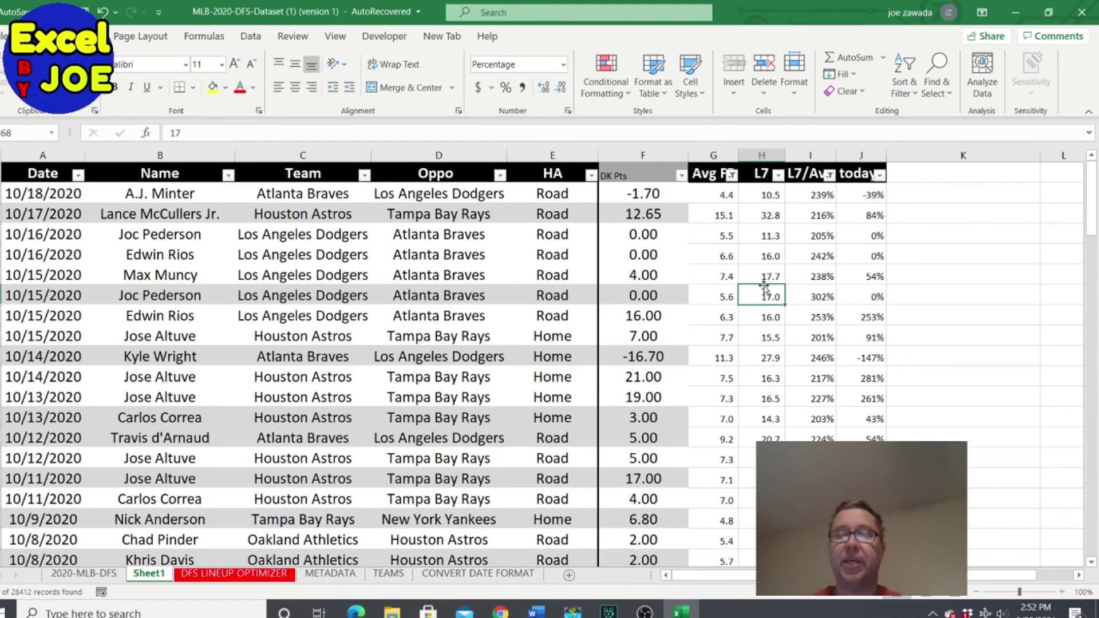
{"action": "left_click", "coordinate": [820, 296]}
{"action": "left_click", "coordinate": [712, 300]}
{"action": "left_click", "coordinate": [771, 297]}
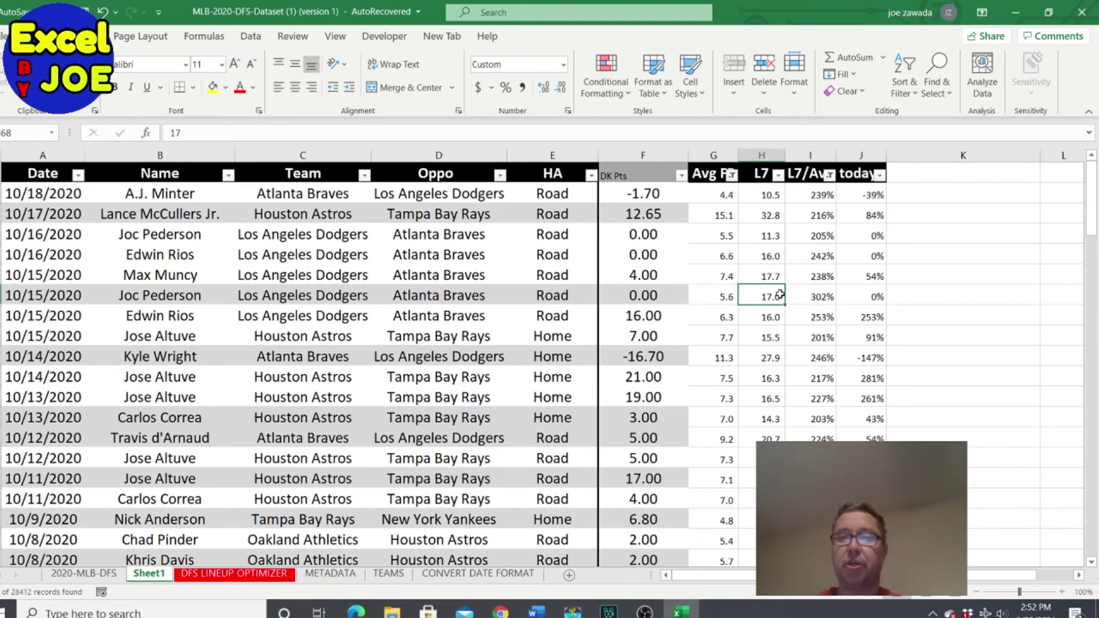
{"action": "left_click", "coordinate": [817, 295]}
{"action": "left_click", "coordinate": [823, 216]}
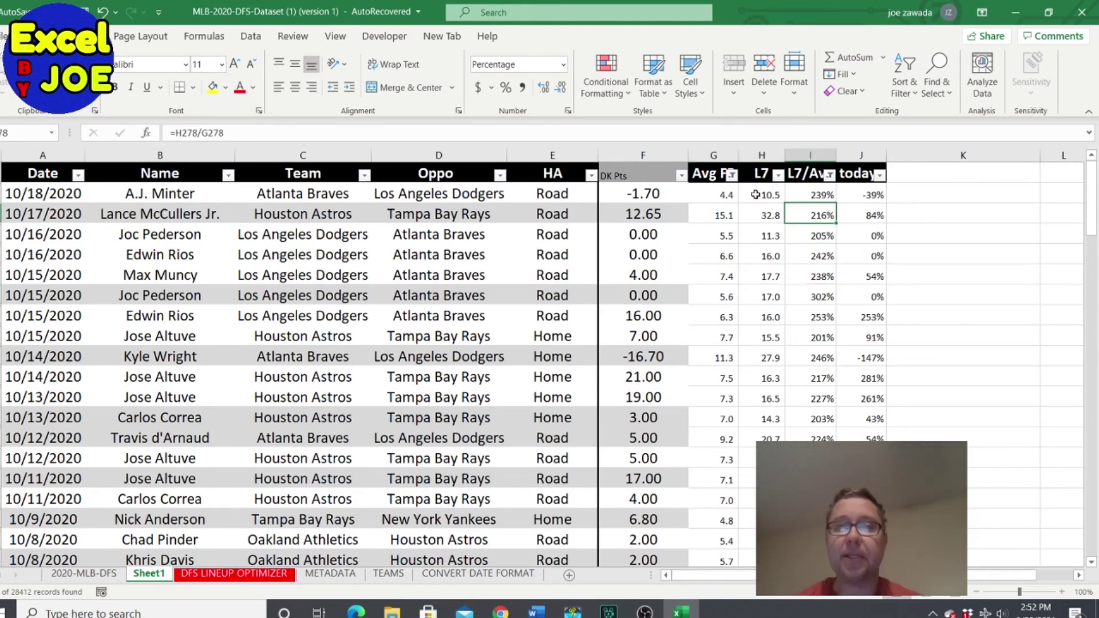
{"action": "left_click", "coordinate": [646, 155]}
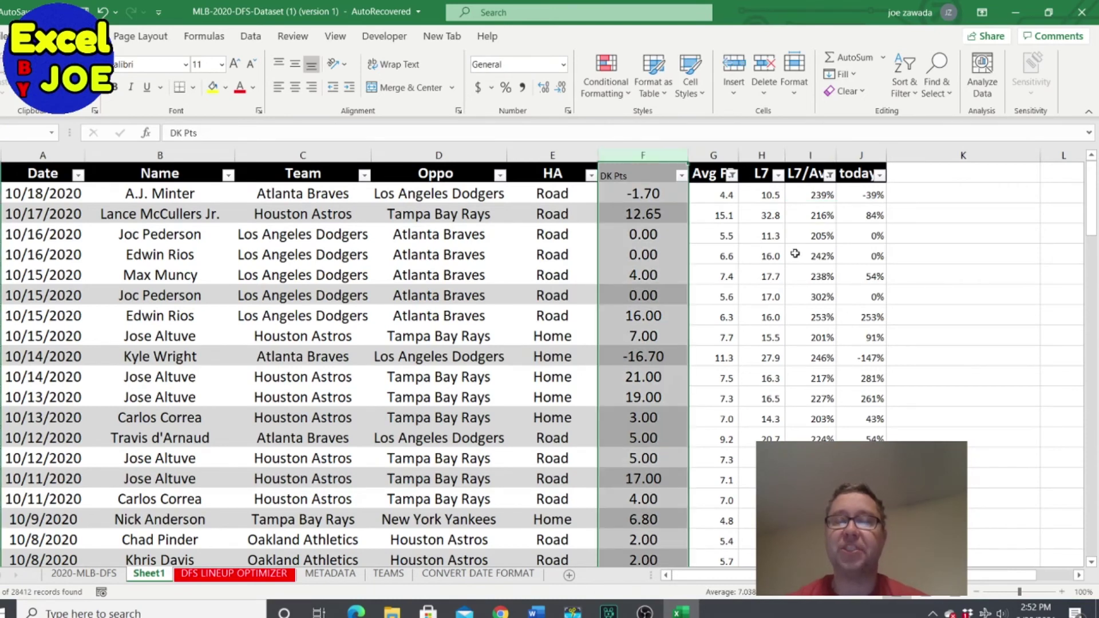
{"action": "left_click", "coordinate": [815, 255]}
{"action": "left_click", "coordinate": [869, 240]}
{"action": "left_click", "coordinate": [864, 188]}
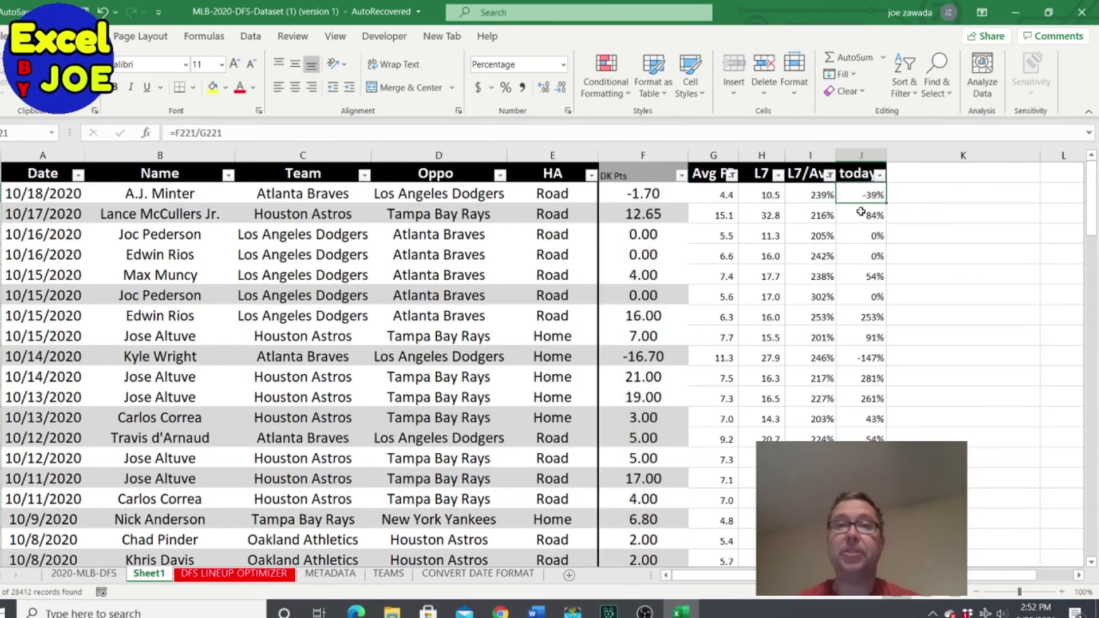
{"action": "left_click", "coordinate": [861, 215]}
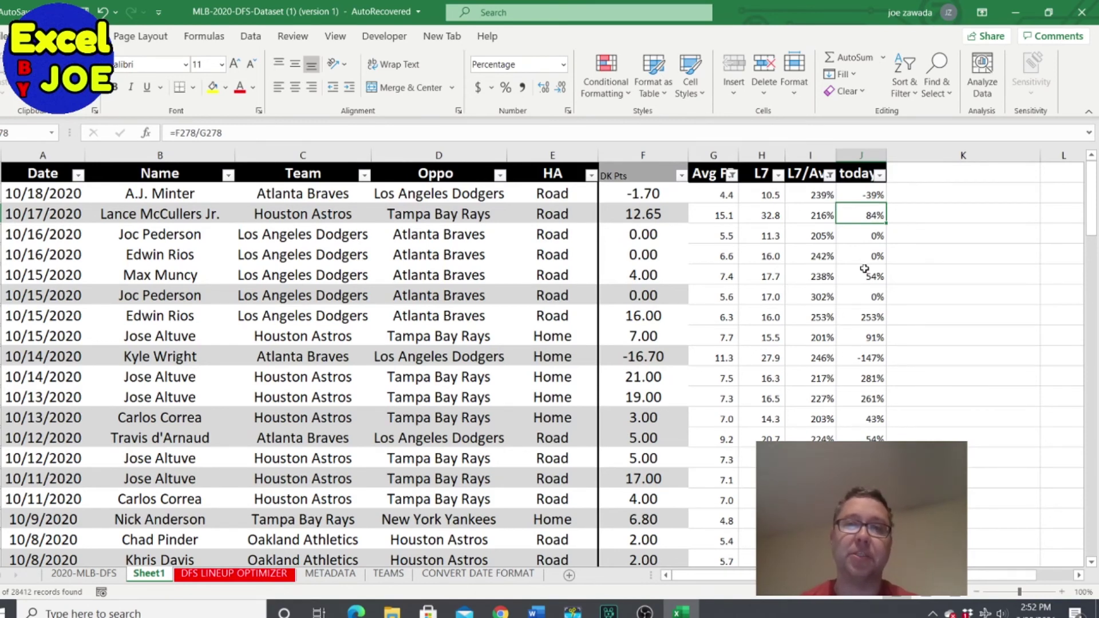
{"action": "left_click", "coordinate": [757, 256]}
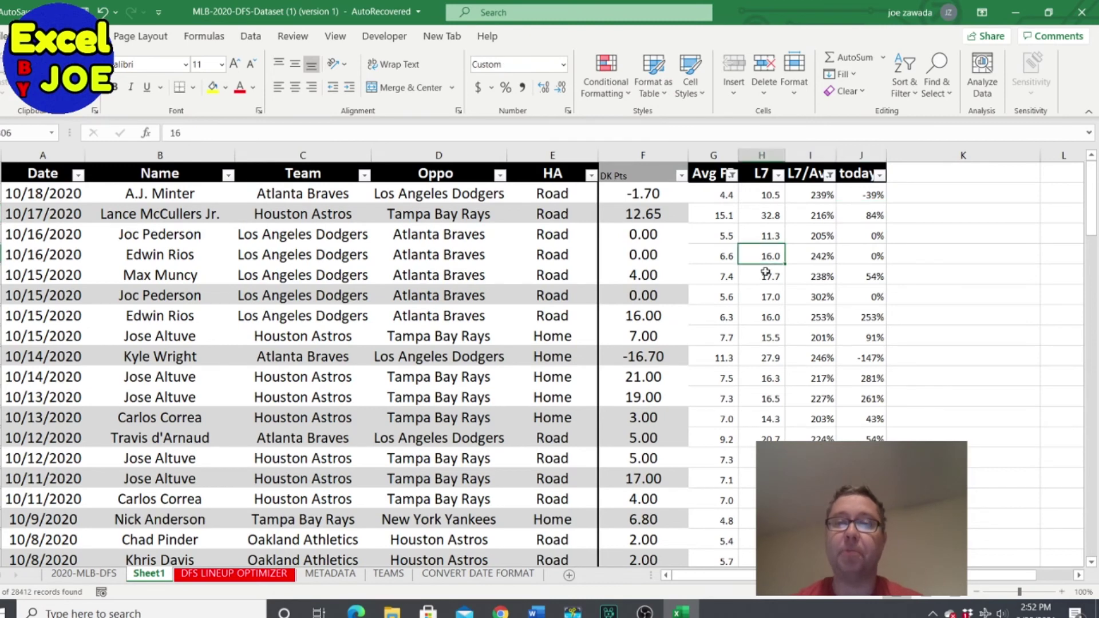
{"action": "left_click", "coordinate": [772, 296]}
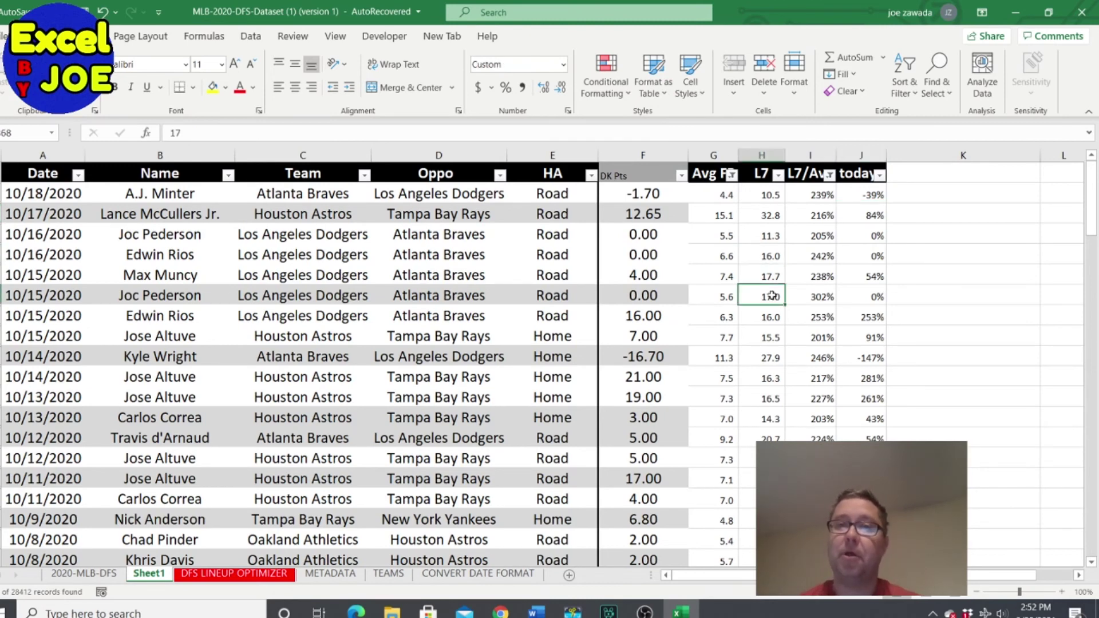